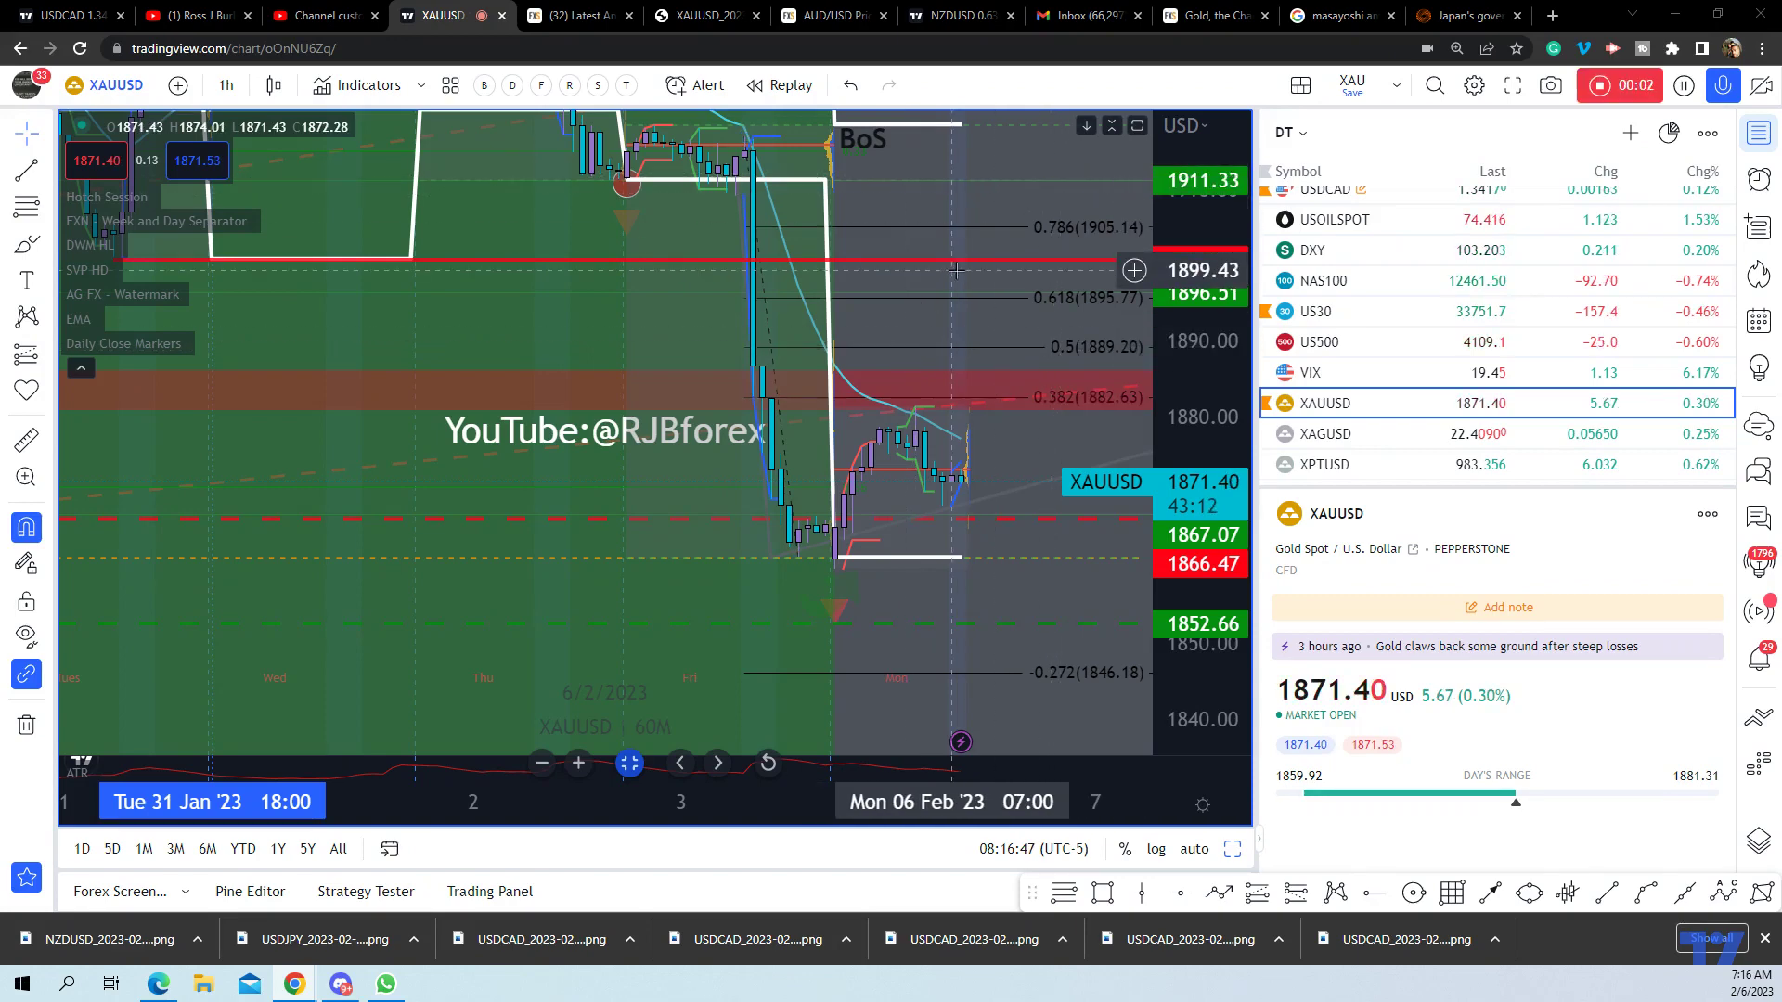
pyautogui.scroll(2, 971, 269)
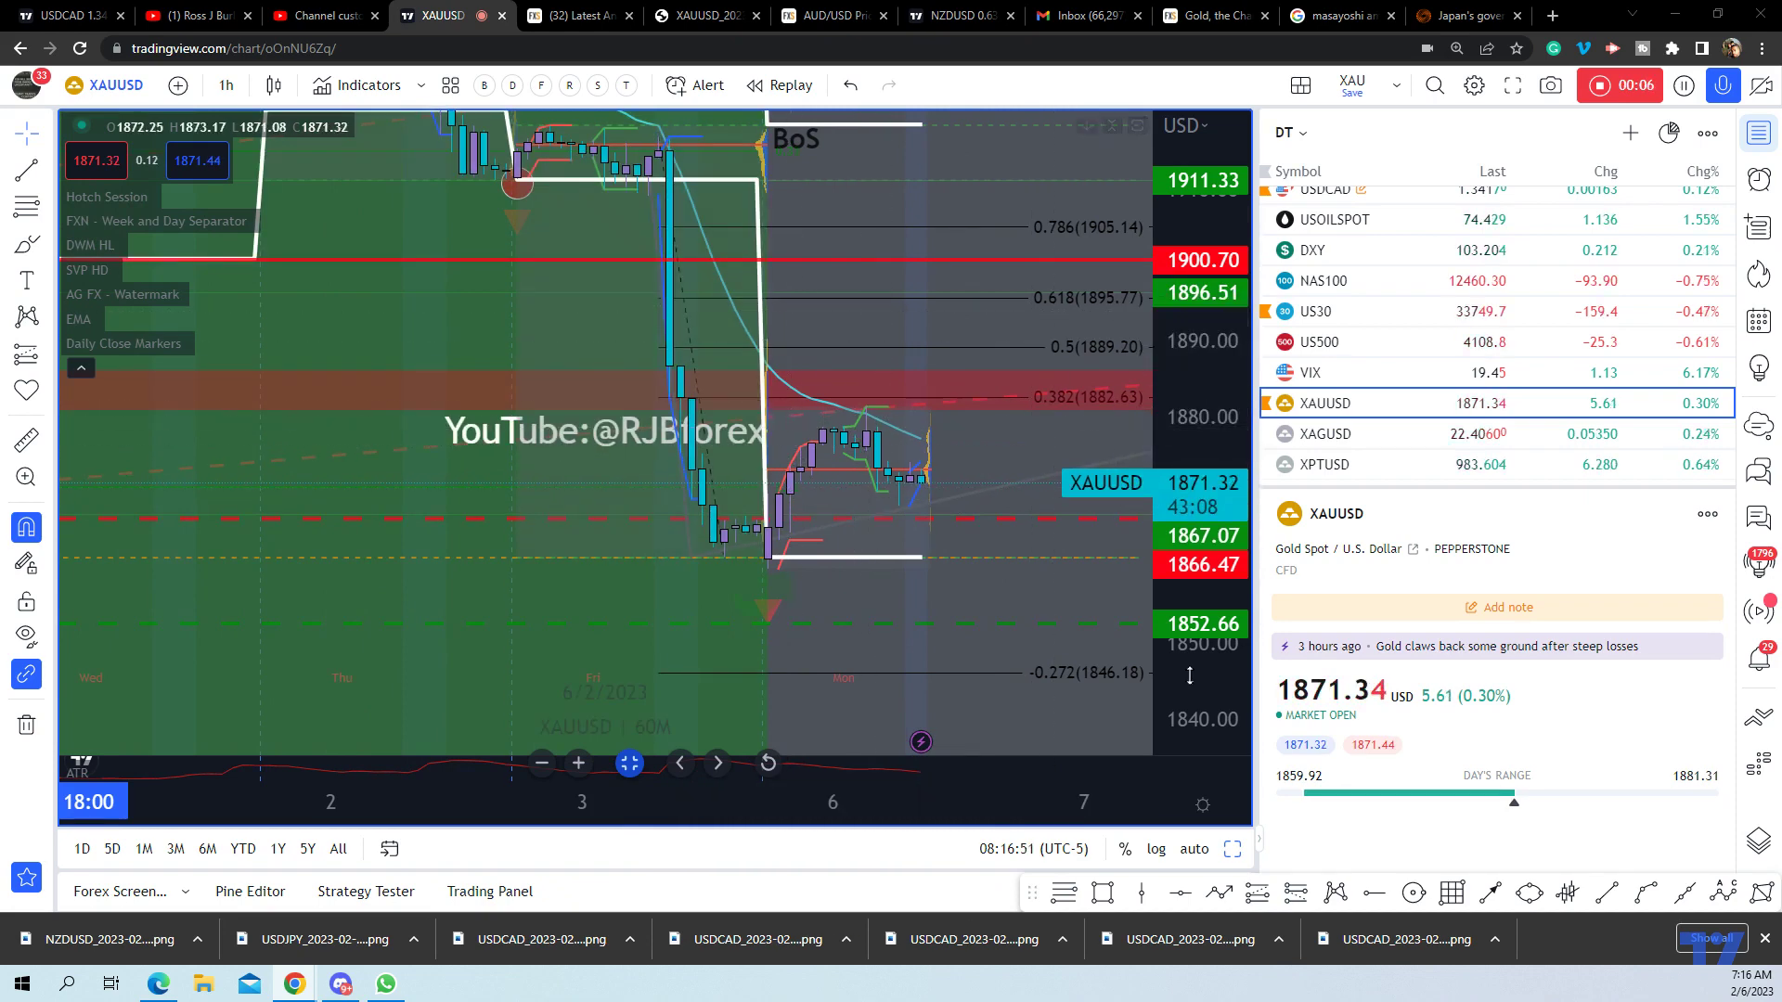
pyautogui.scroll(2, 1233, 555)
pyautogui.scroll(2, 1234, 555)
pyautogui.scroll(-3, 1233, 555)
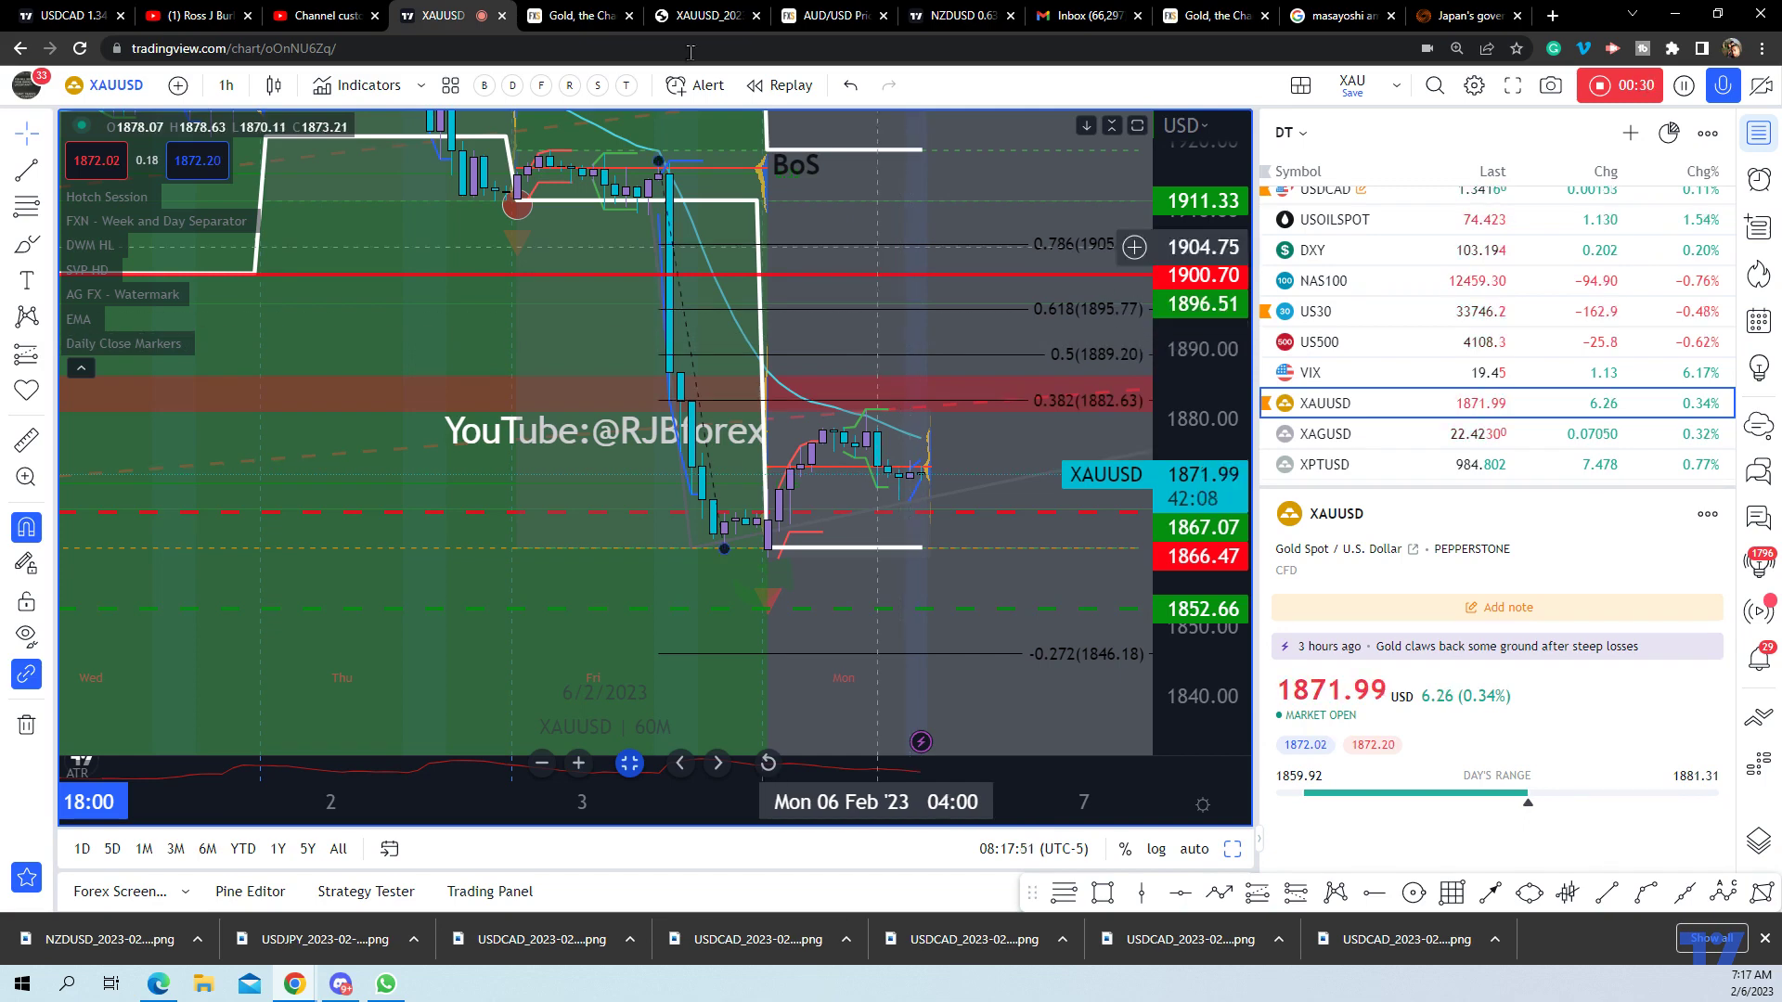
# Review the FXStreet gold Chart of the Week article and open its H1 chart of the 38.2% retracement scenario at full size
pyautogui.hotkey('ctrl', 'Tab')
pyautogui.scroll(20, 687, 524)
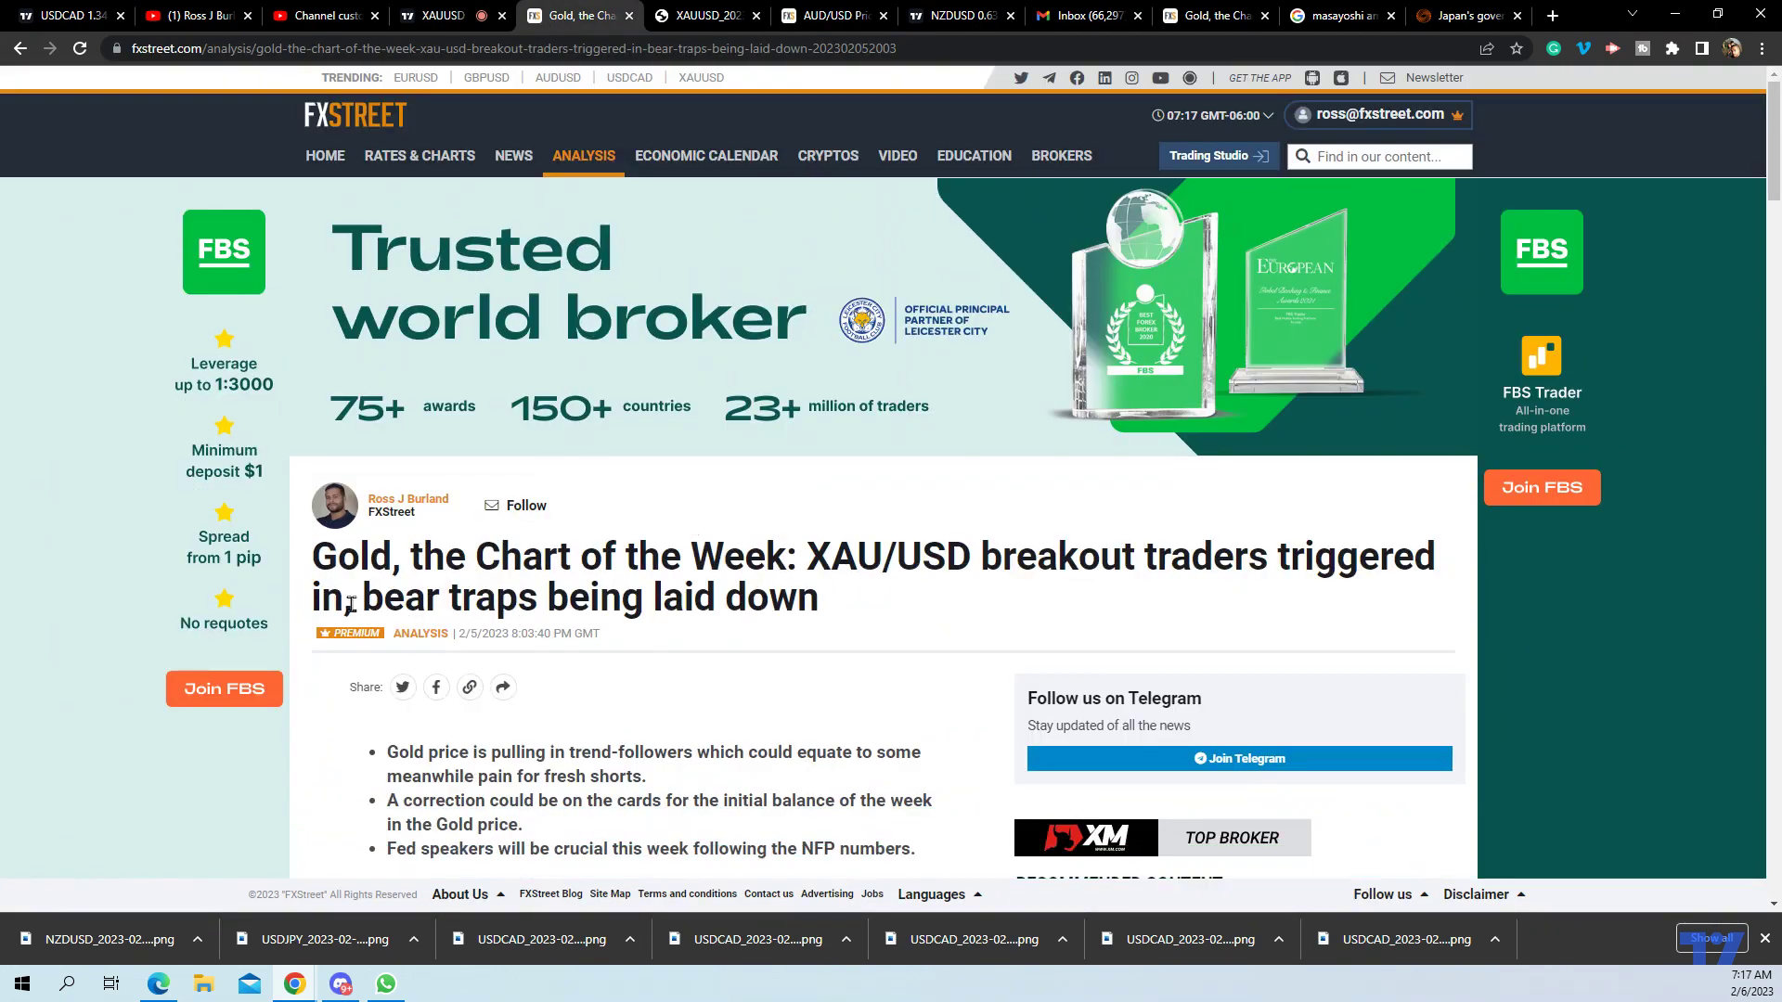
pyautogui.moveTo(416, 566); pyautogui.dragTo(662, 560)
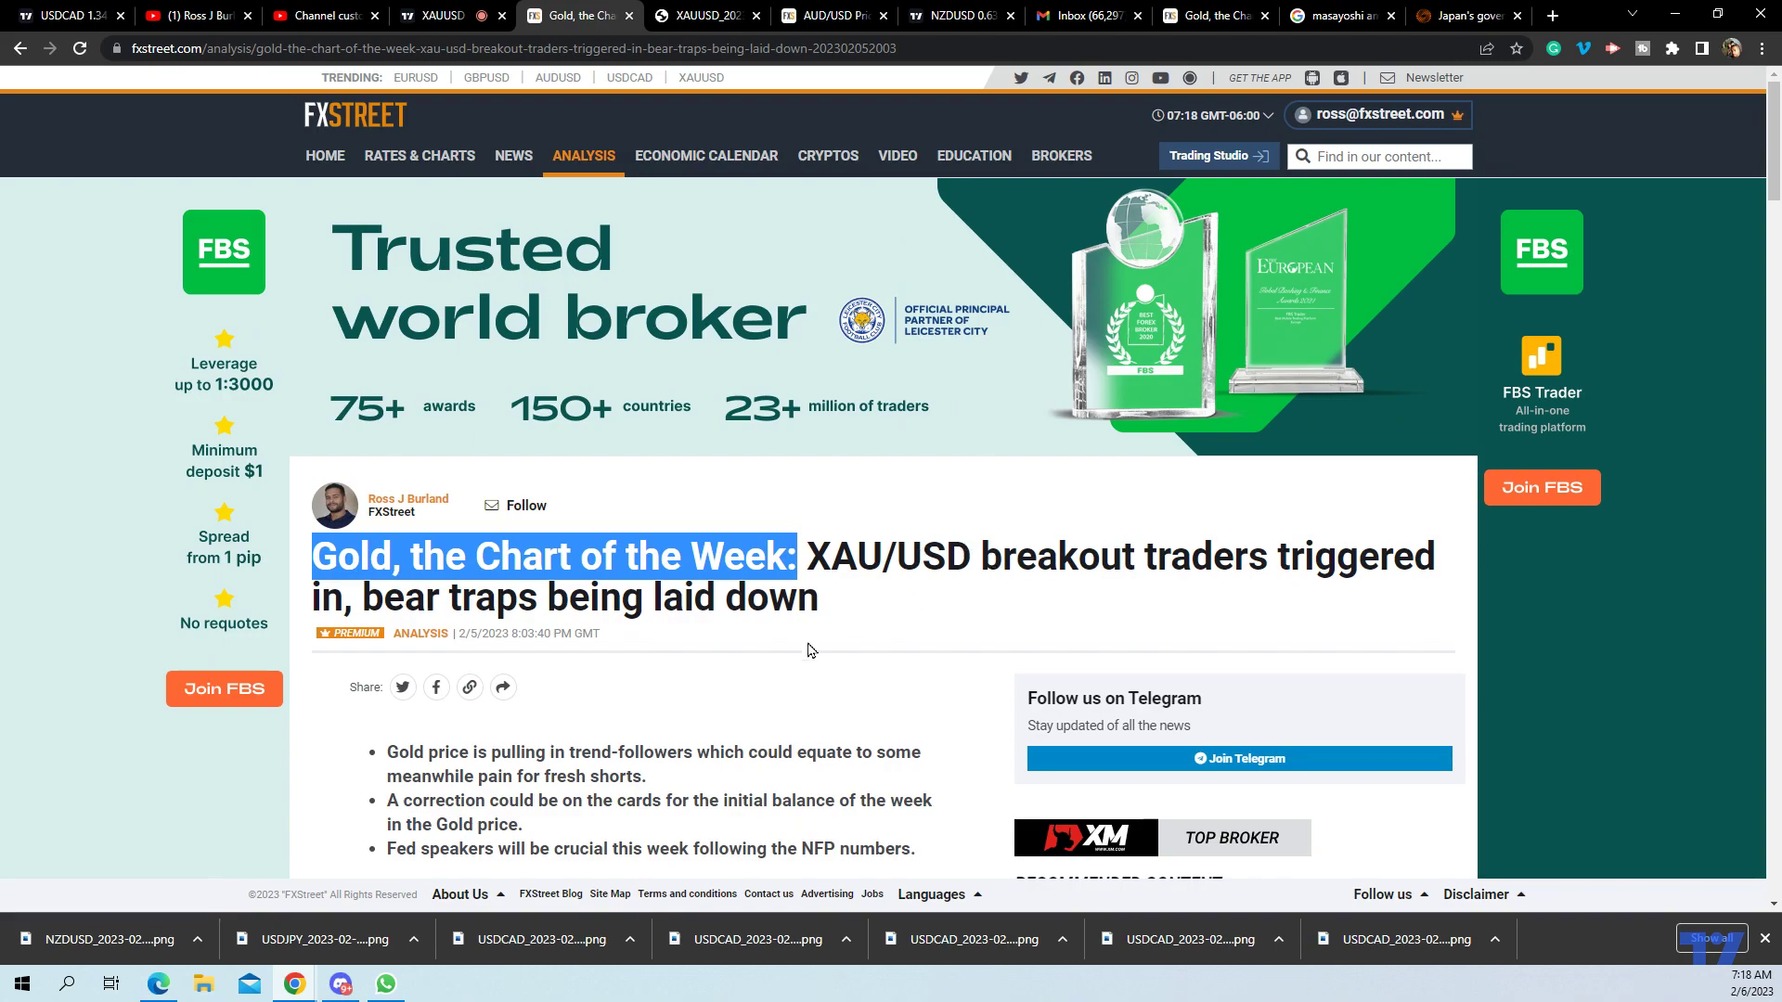
pyautogui.scroll(-20, 761, 671)
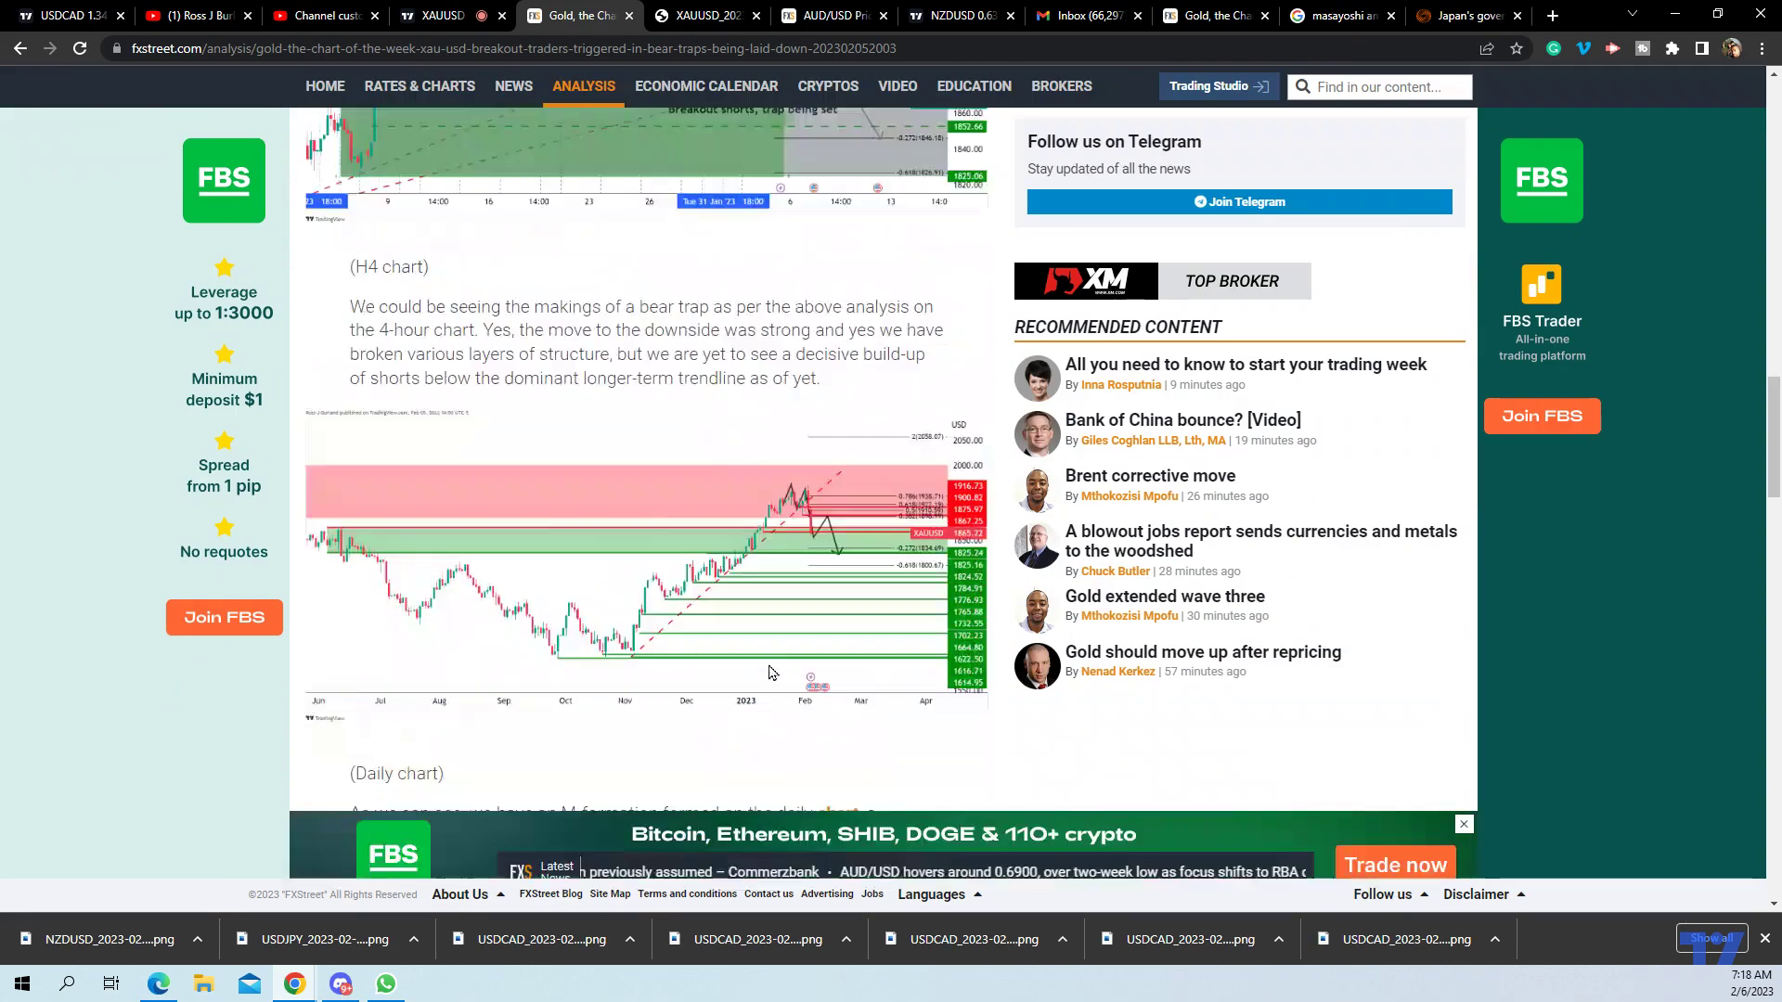
pyautogui.scroll(7, 767, 660)
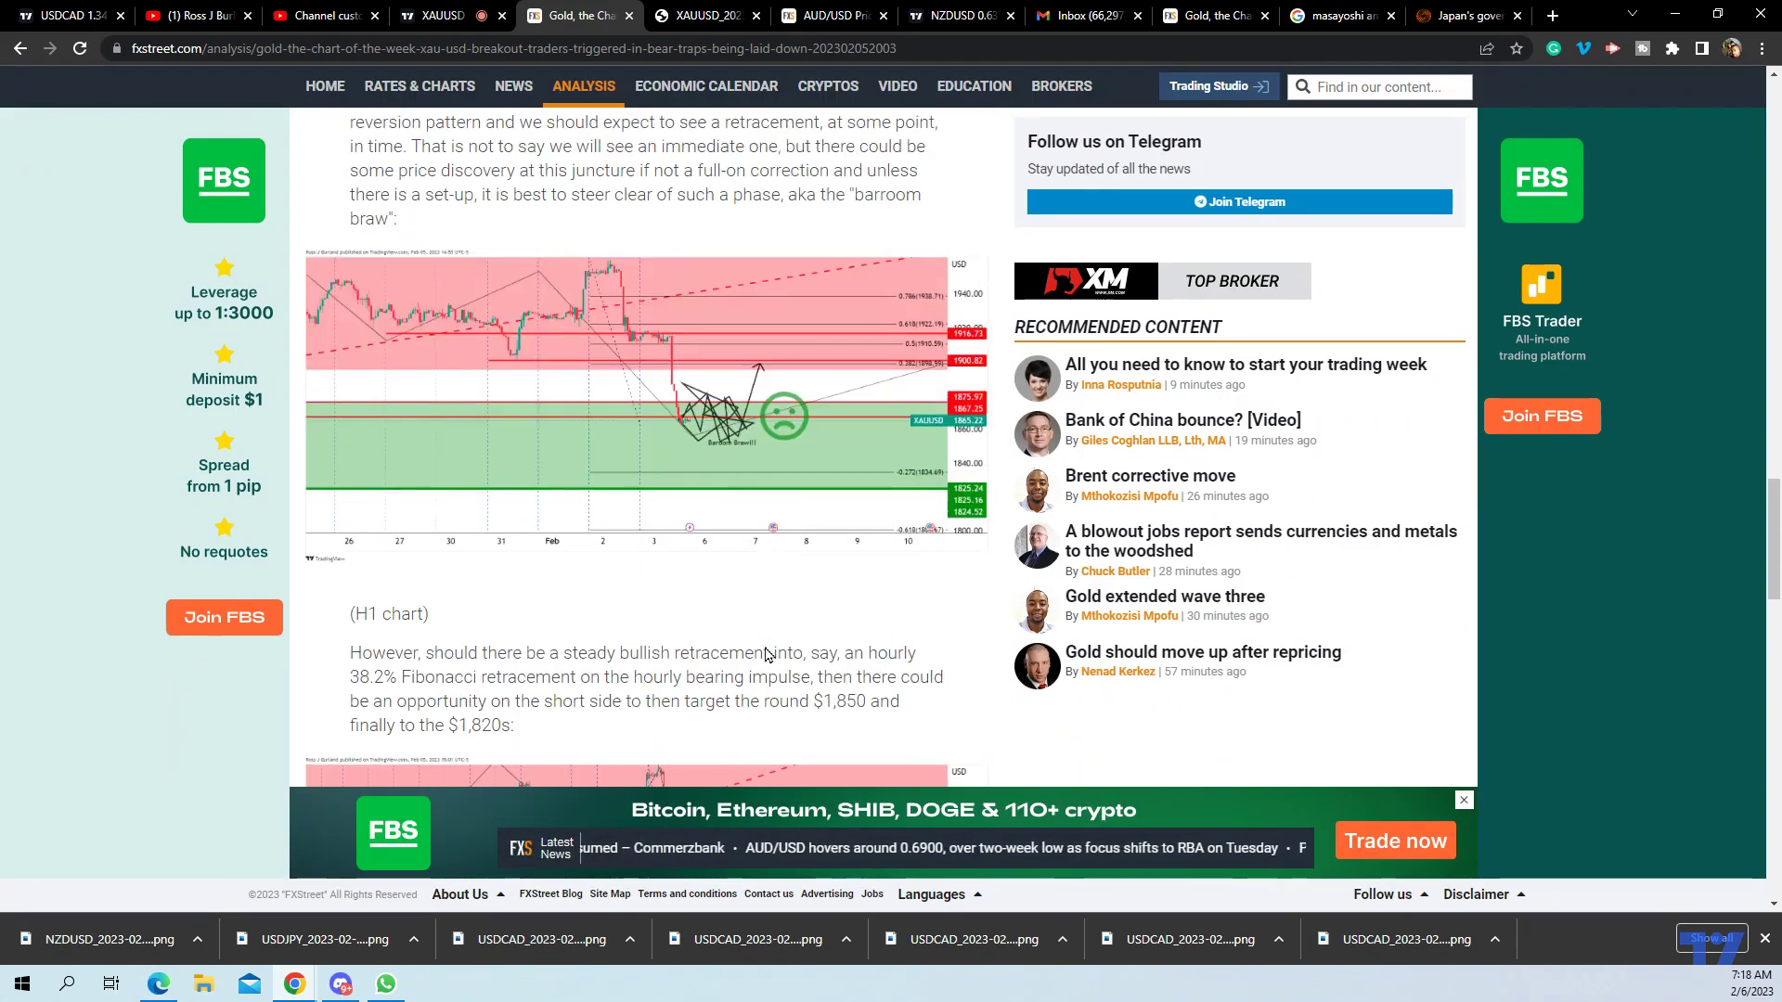
pyautogui.scroll(3, 684, 535)
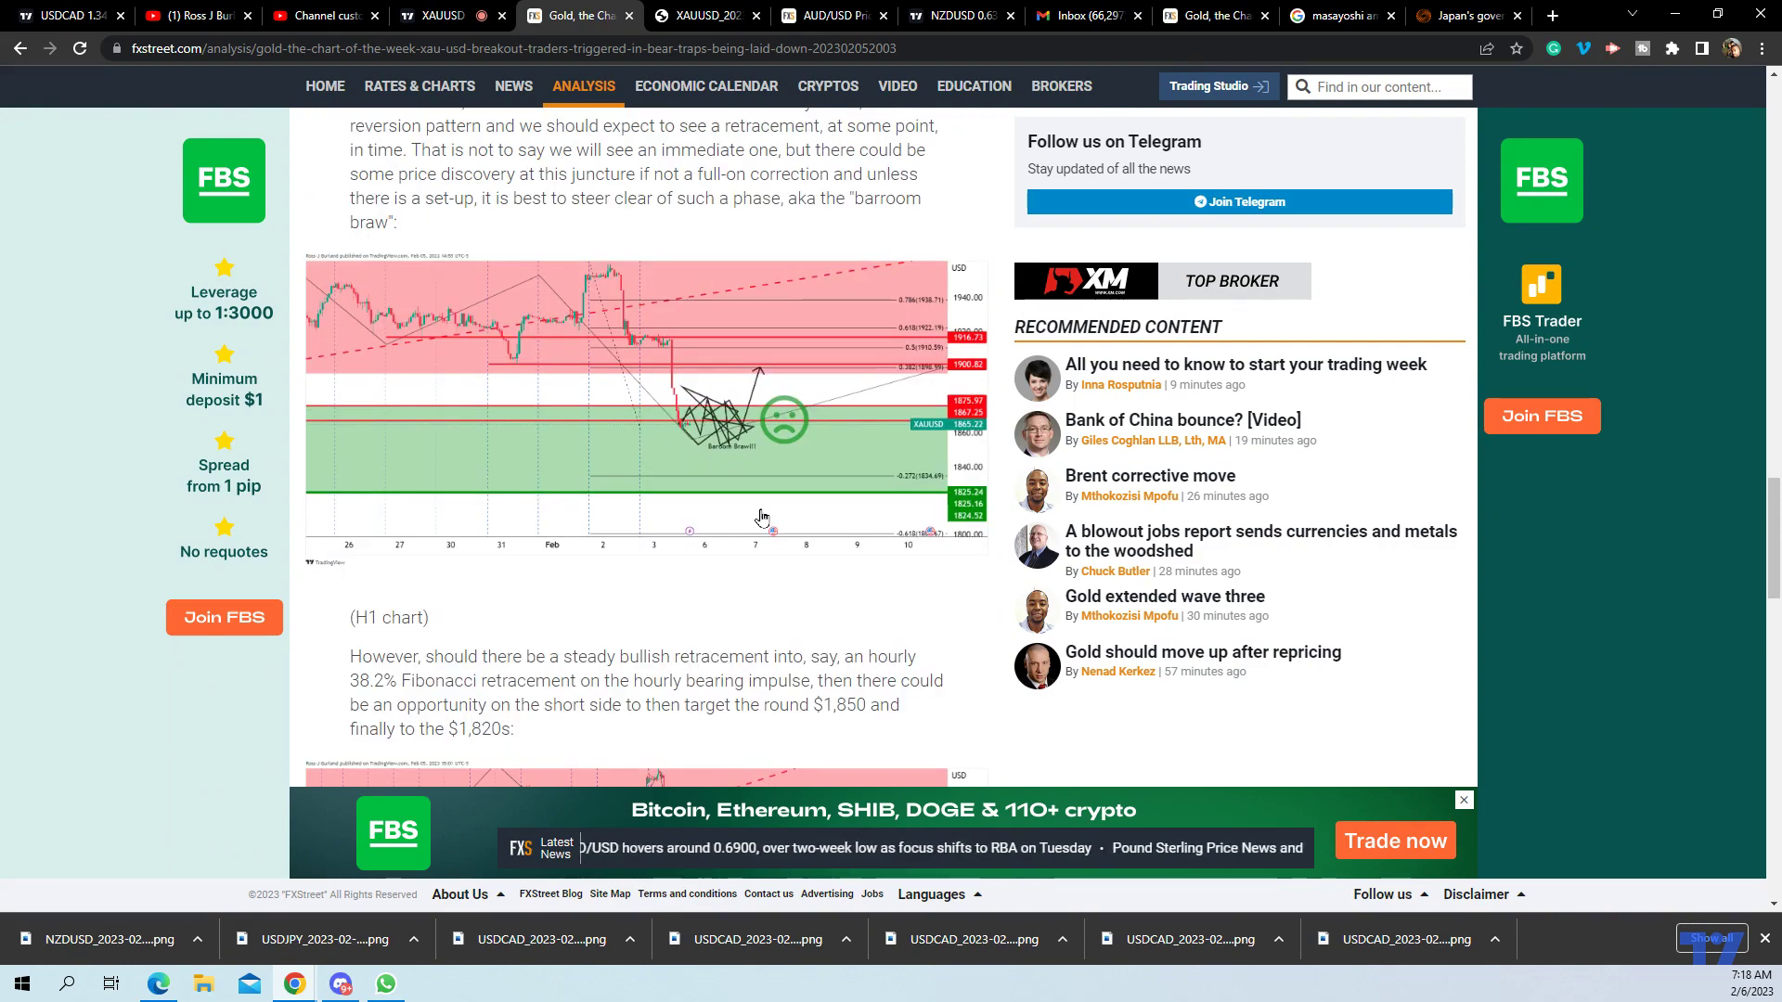
pyautogui.scroll(5, 761, 517)
pyautogui.scroll(-8, 753, 511)
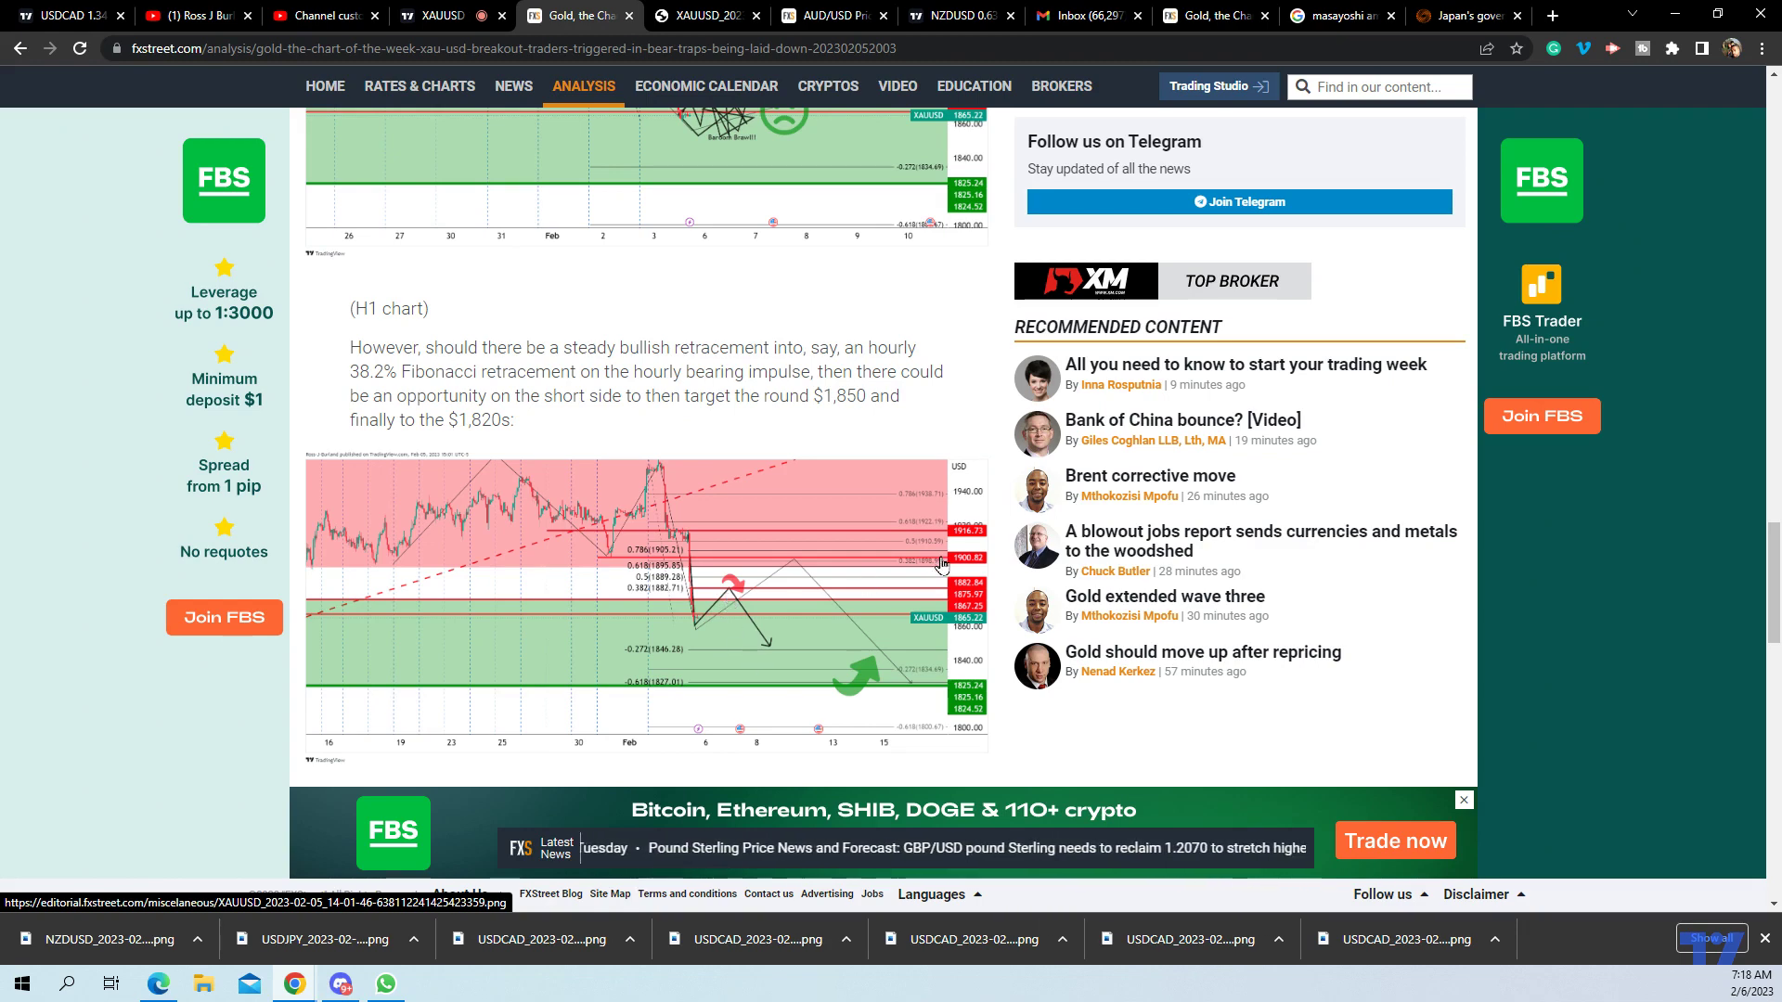
pyautogui.click(817, 617)
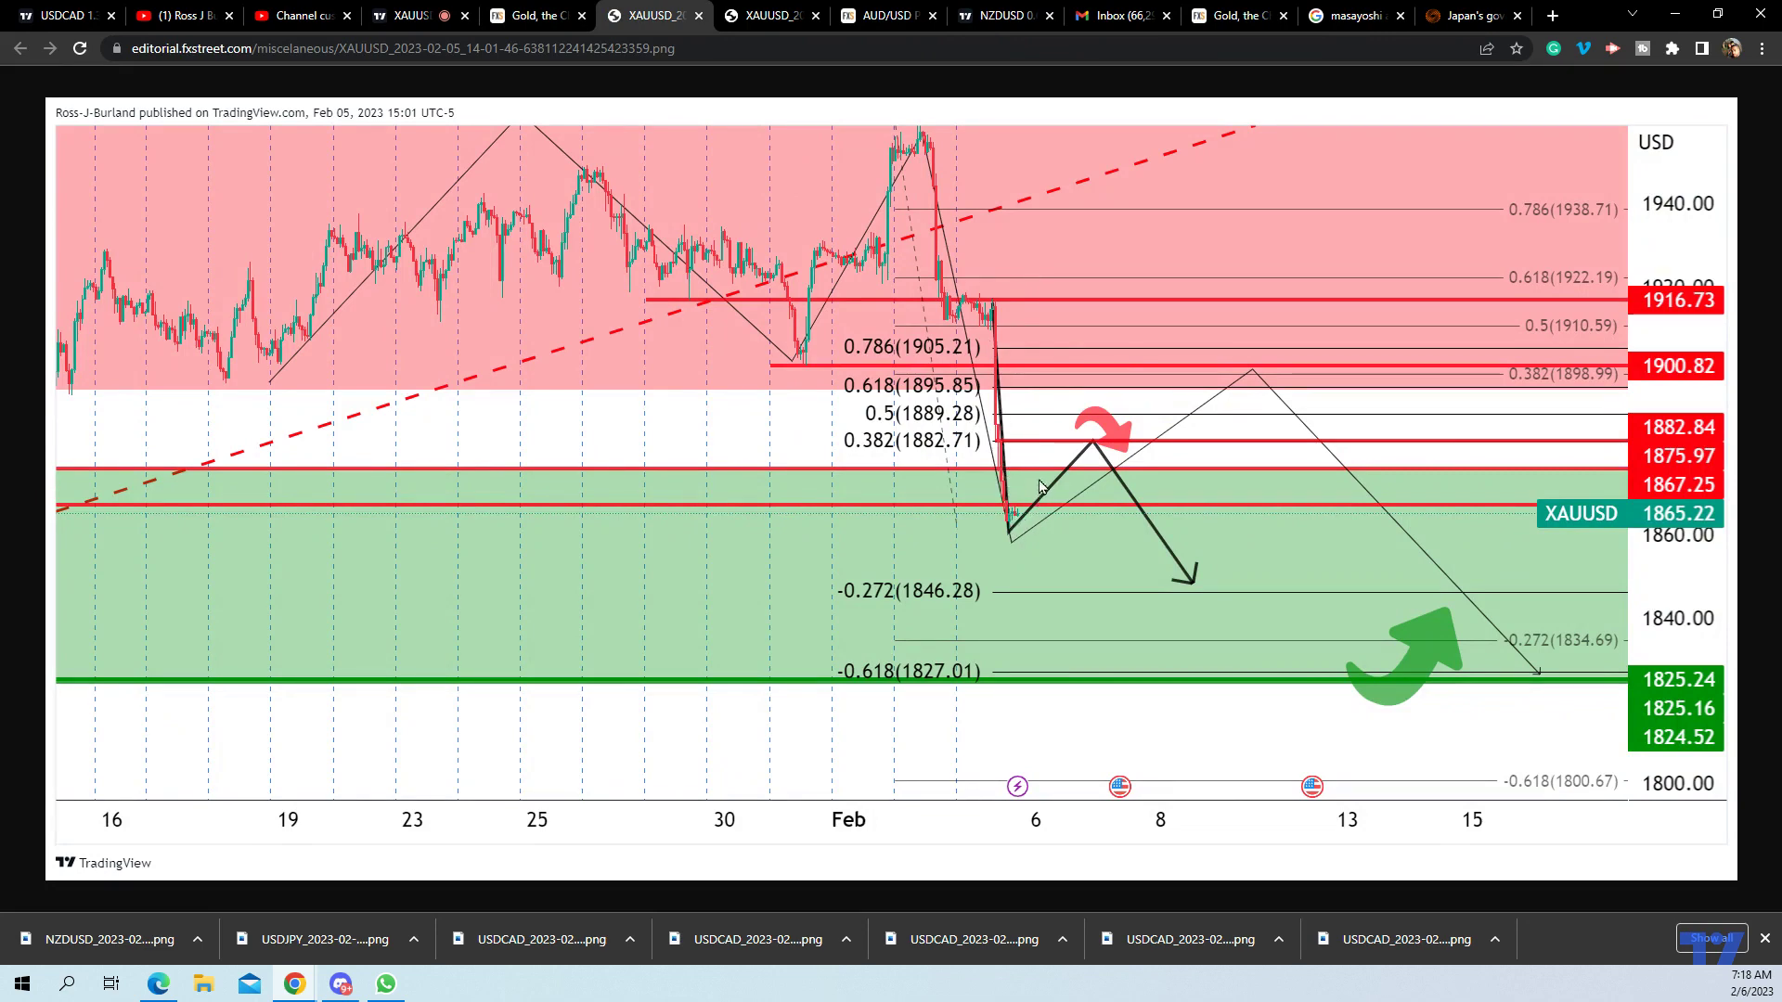
# Compare the article's enlarged gold forecast chart with the live hourly XAUUSD chart, ending on the live chart
pyautogui.click(413, 28)
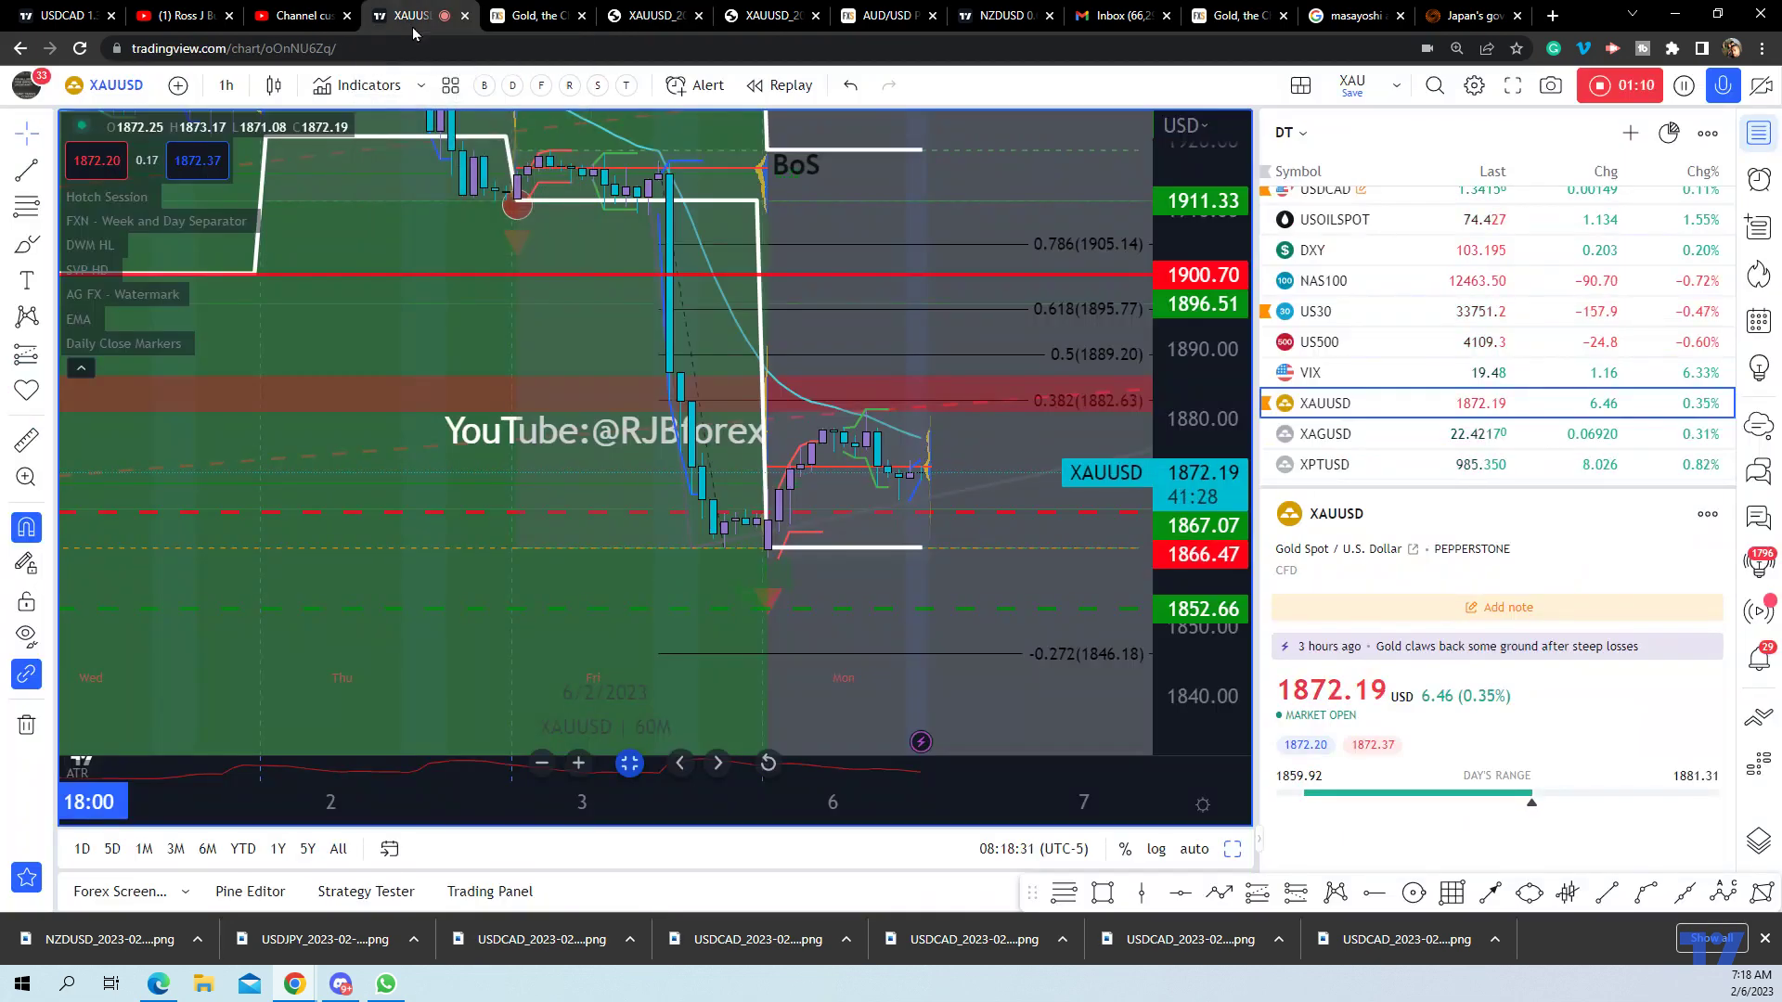
pyautogui.click(520, 19)
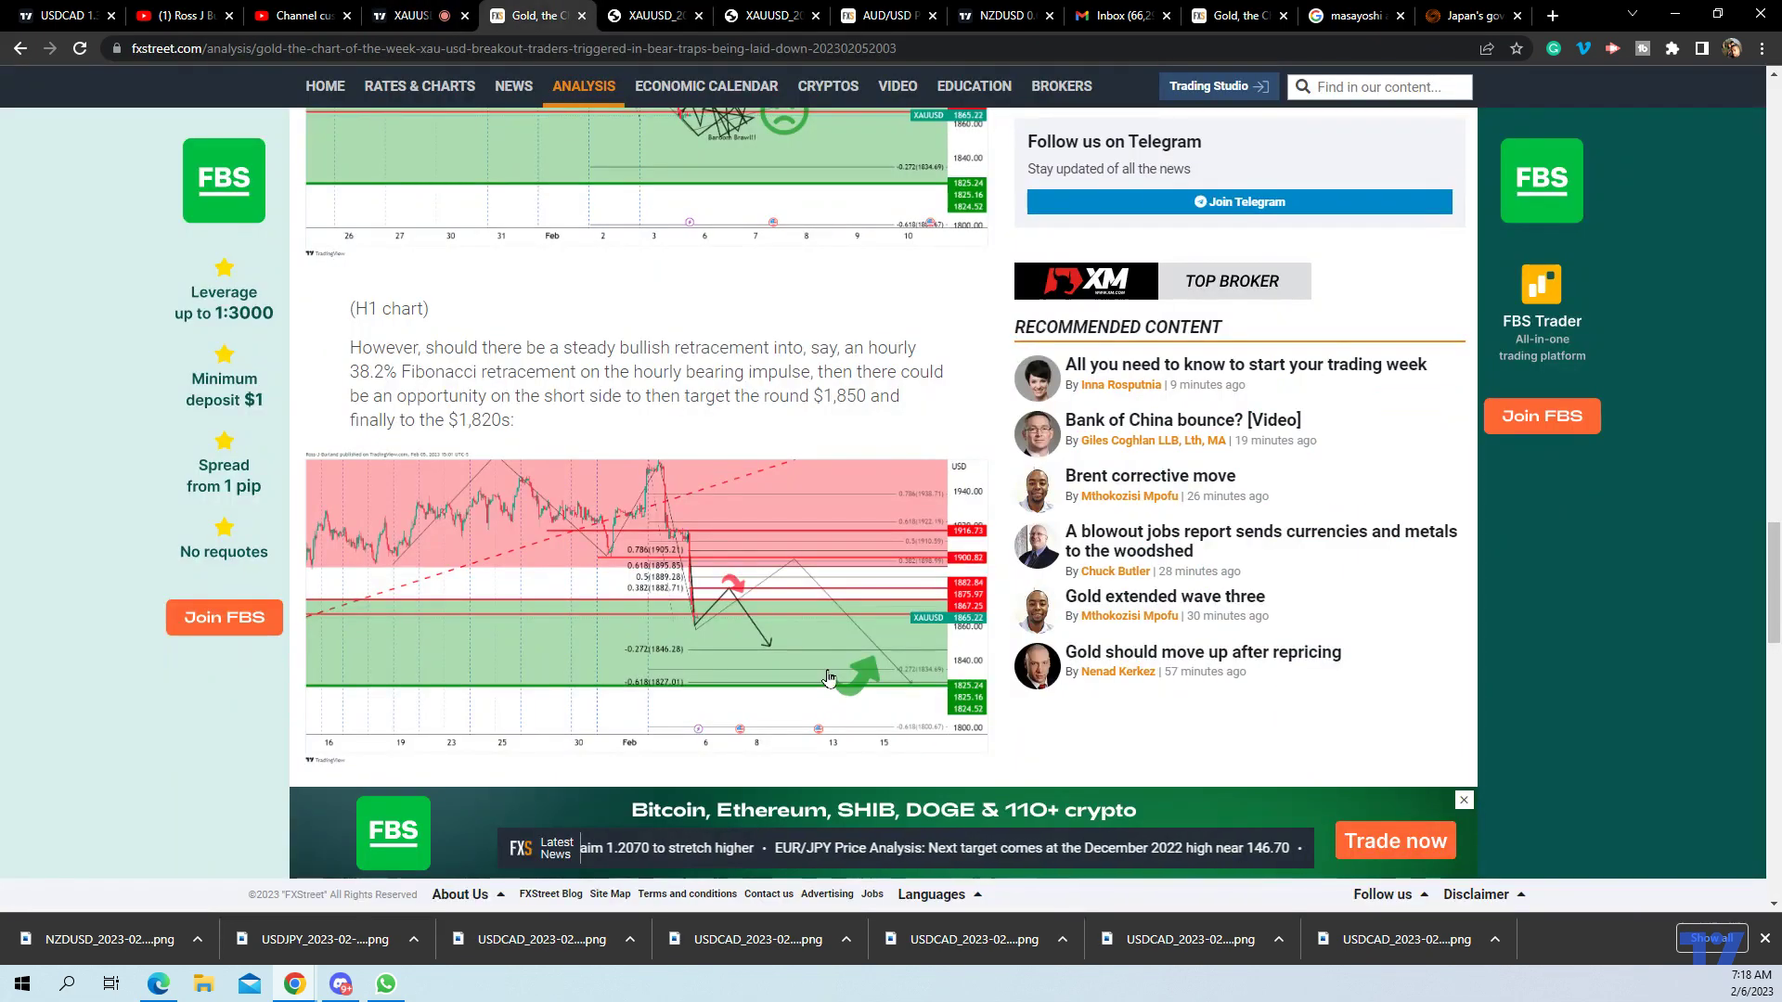
pyautogui.click(662, 27)
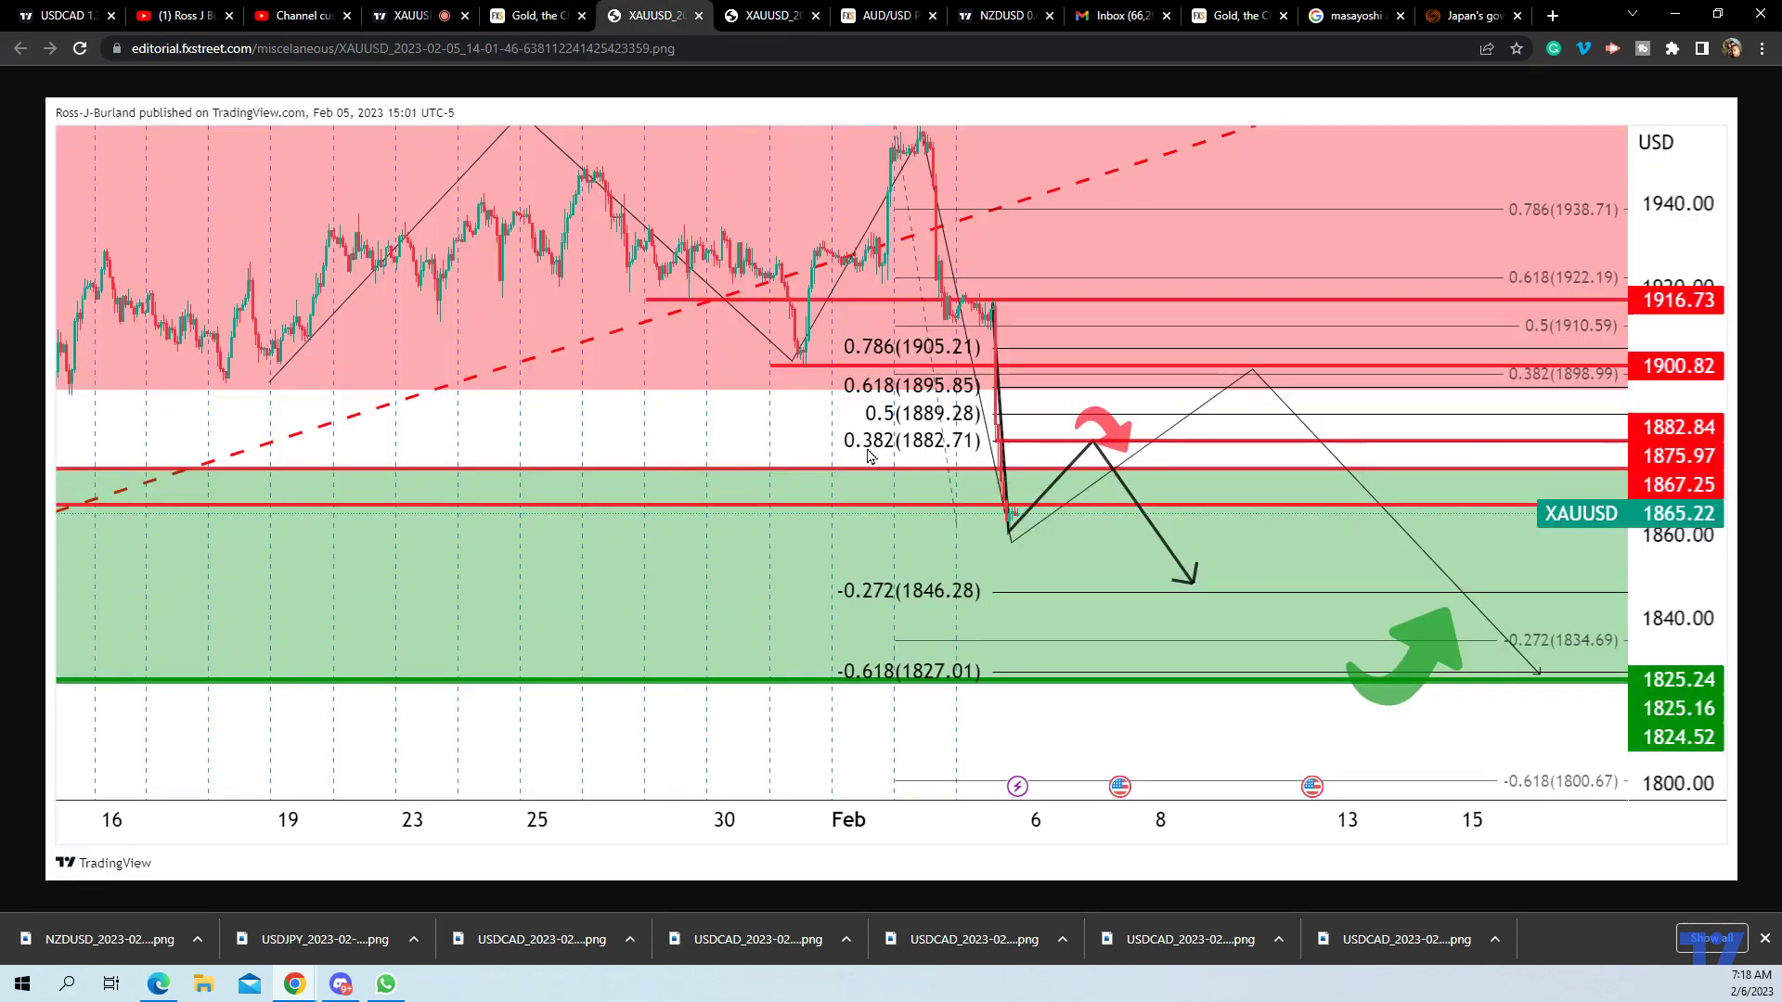
pyautogui.click(426, 11)
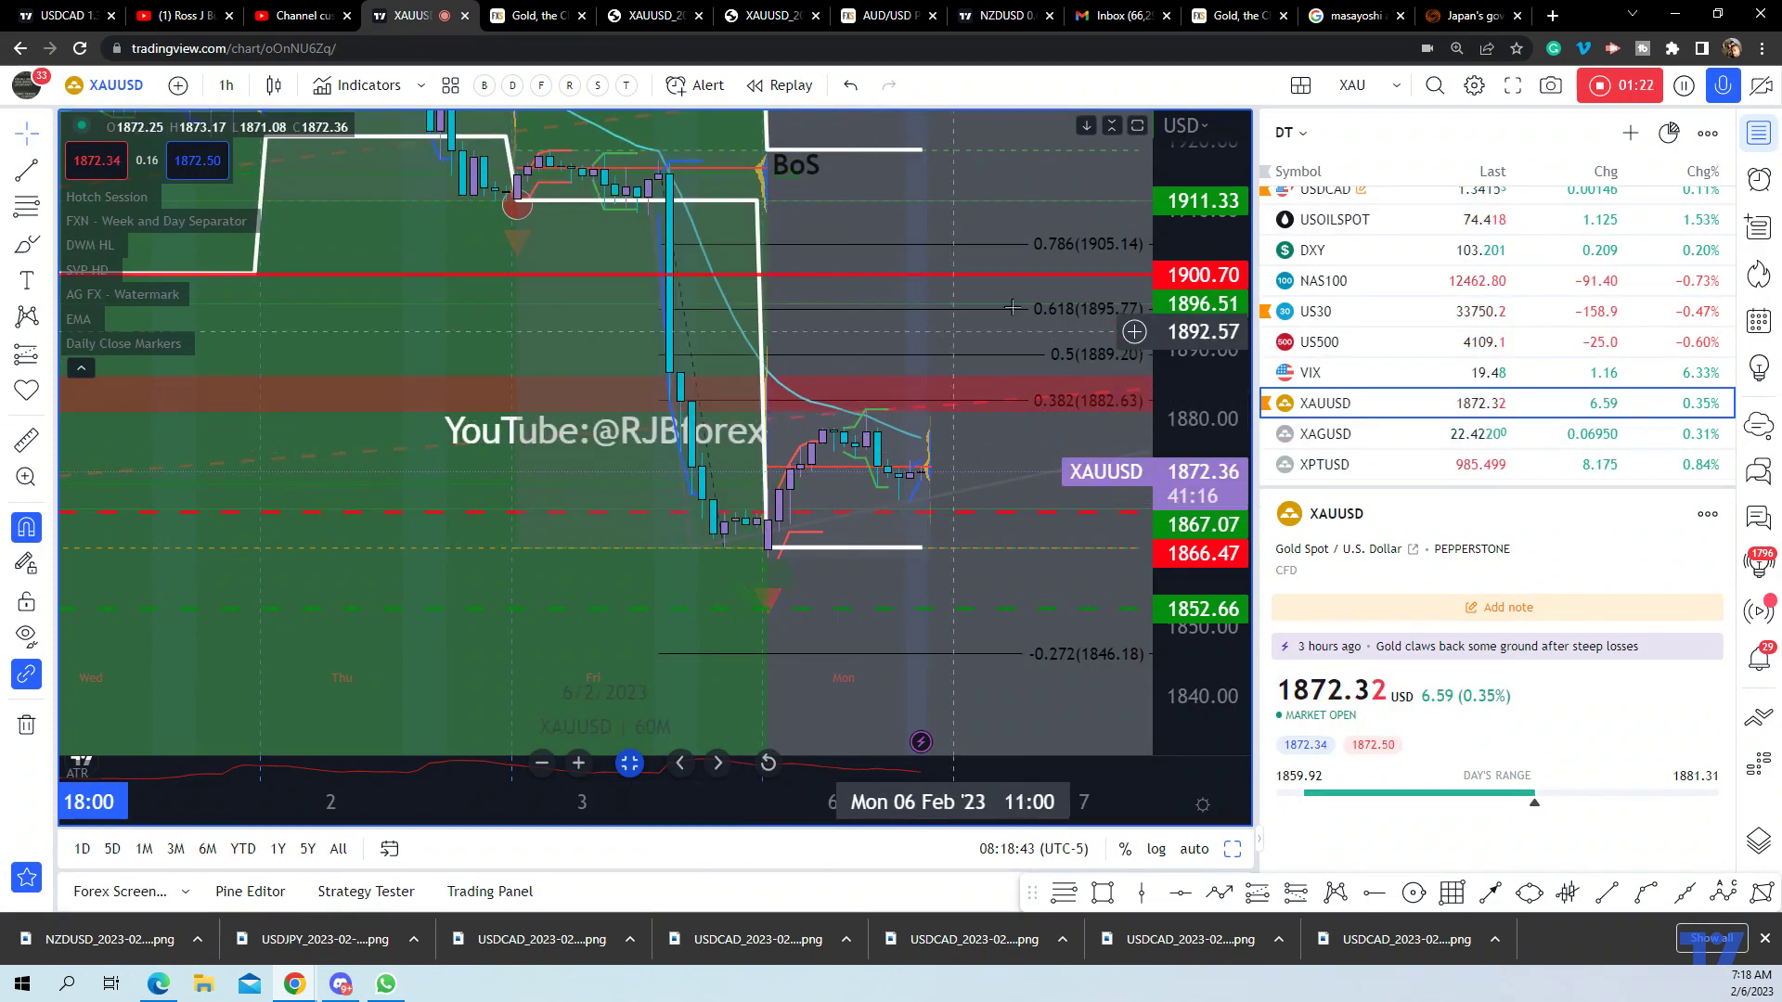
# Without magnet snapping, draw an arrow-ended path tracing the M-shaped swings since Sunday's open, ending at about 1875.83 on 6 Feb 10:00
pyautogui.moveTo(1216, 492); pyautogui.dragTo(1218, 522)
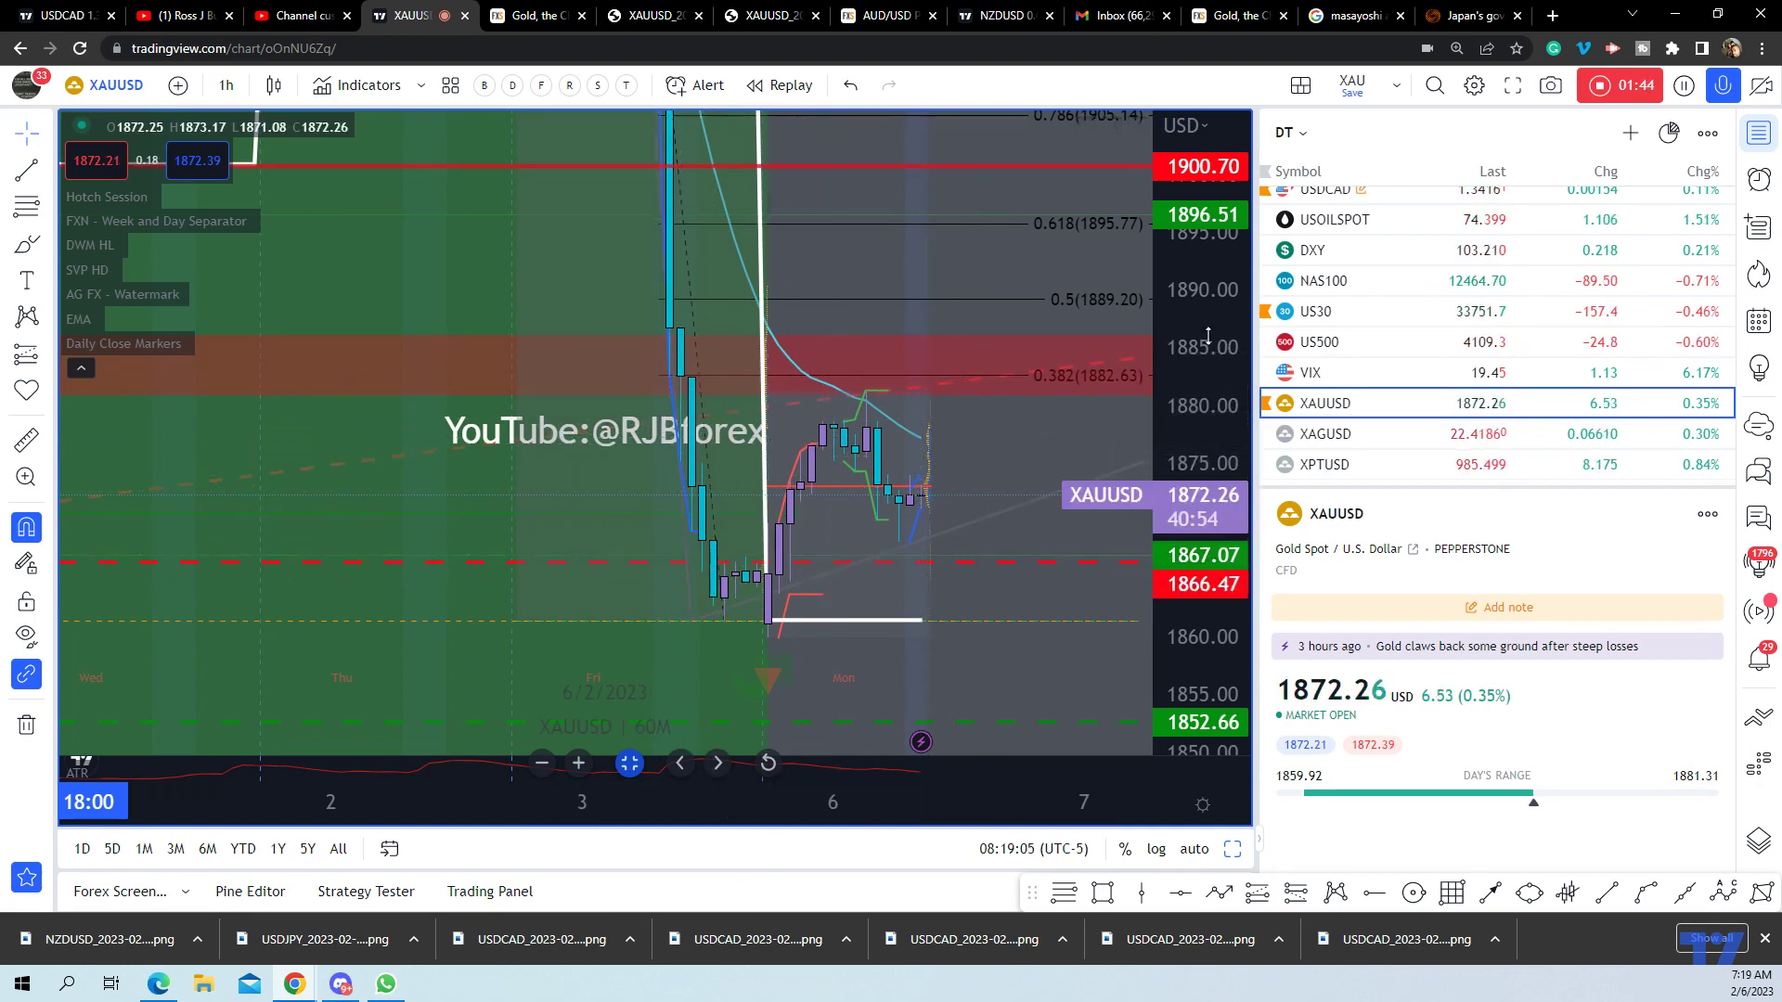
pyautogui.moveTo(1208, 336); pyautogui.dragTo(1207, 399)
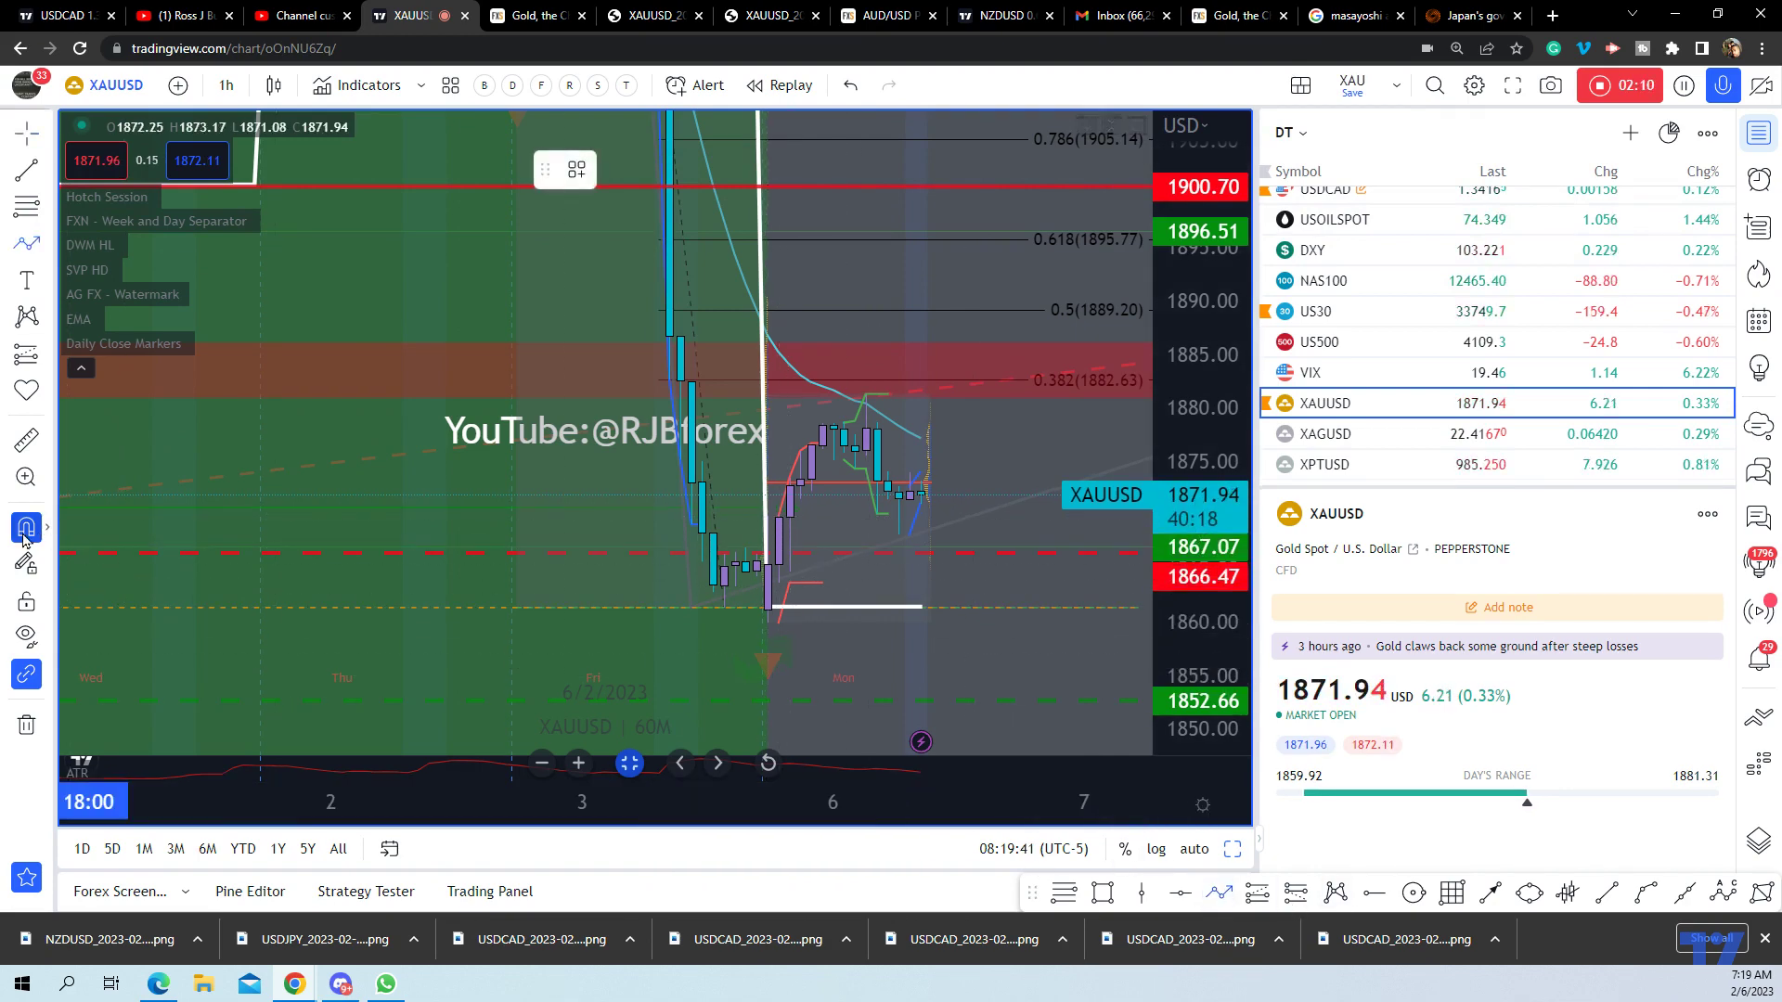
pyautogui.click(778, 547)
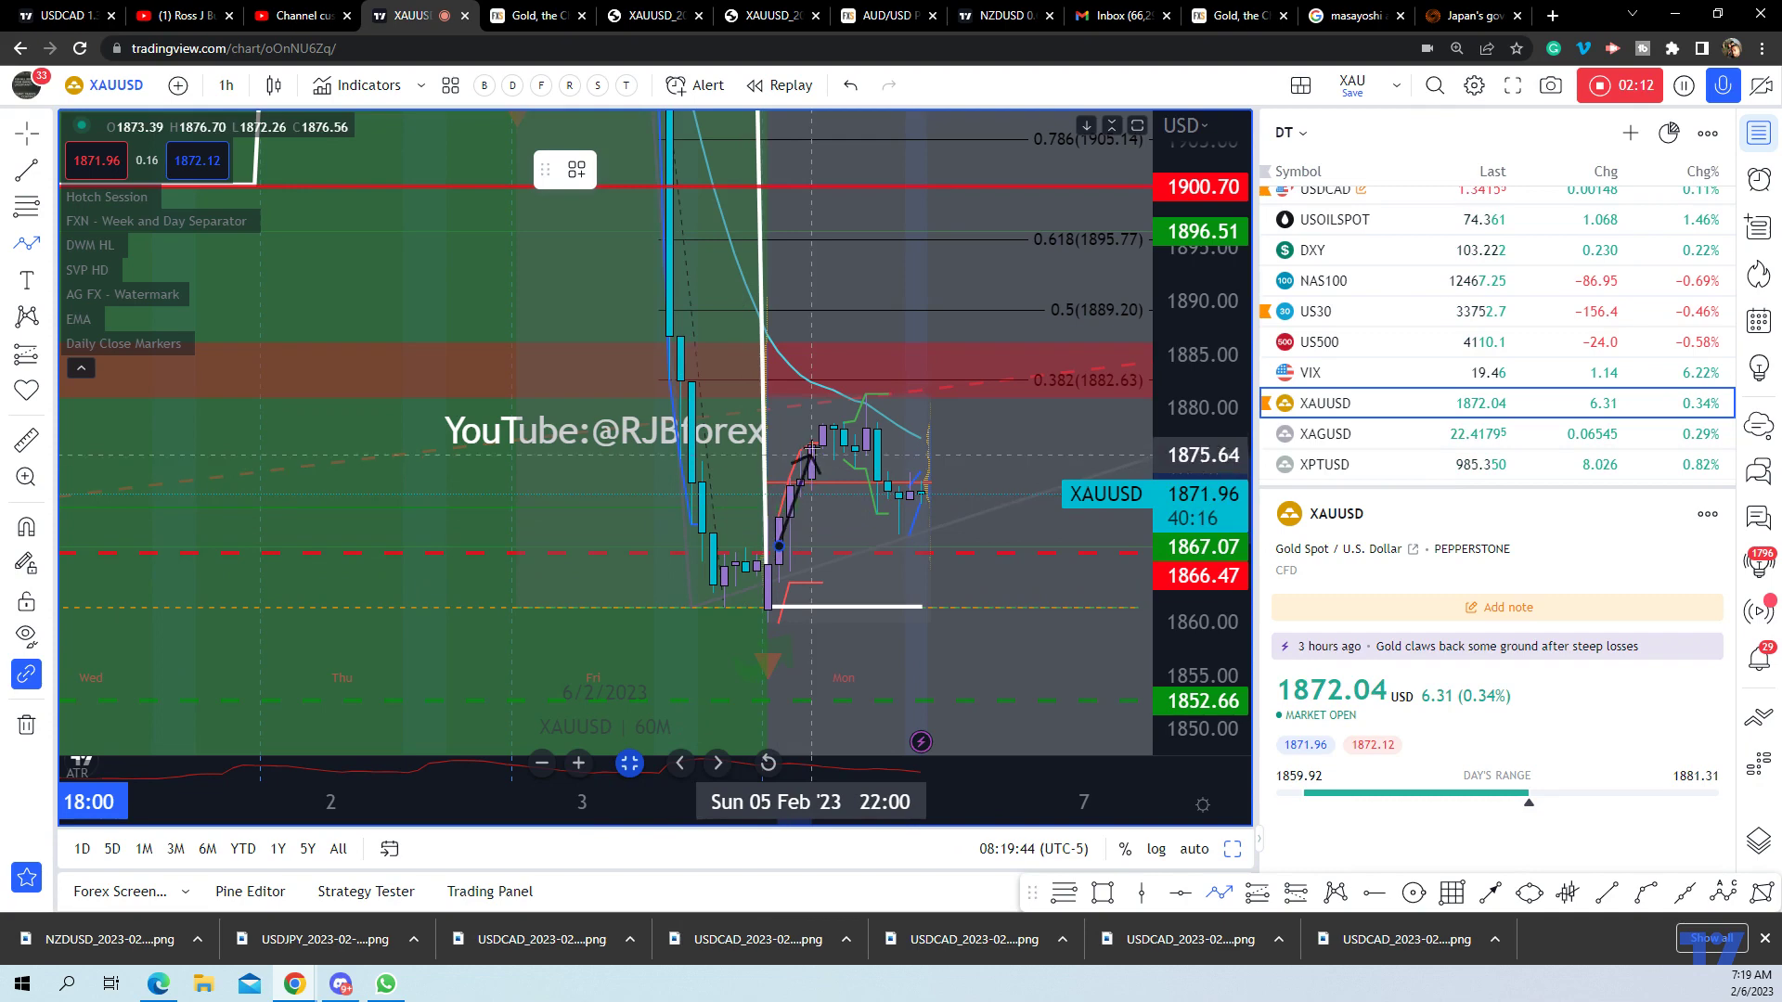
pyautogui.click(822, 403)
pyautogui.click(855, 472)
pyautogui.click(877, 418)
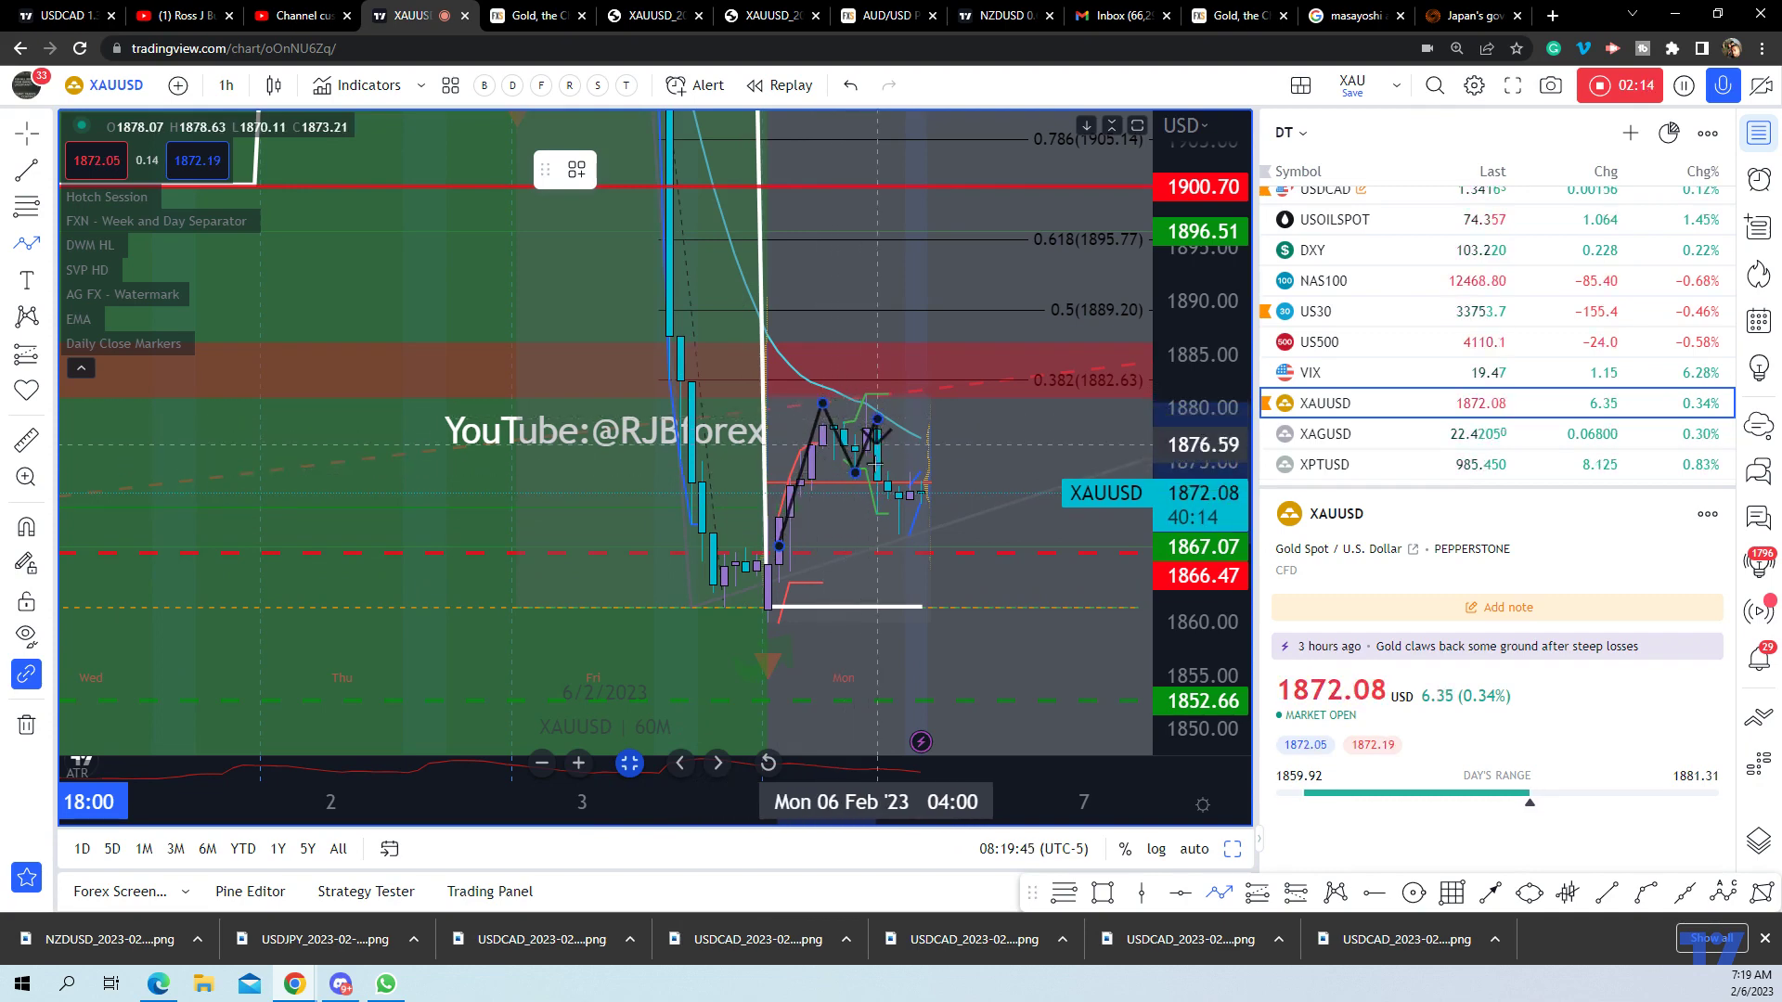
pyautogui.click(898, 547)
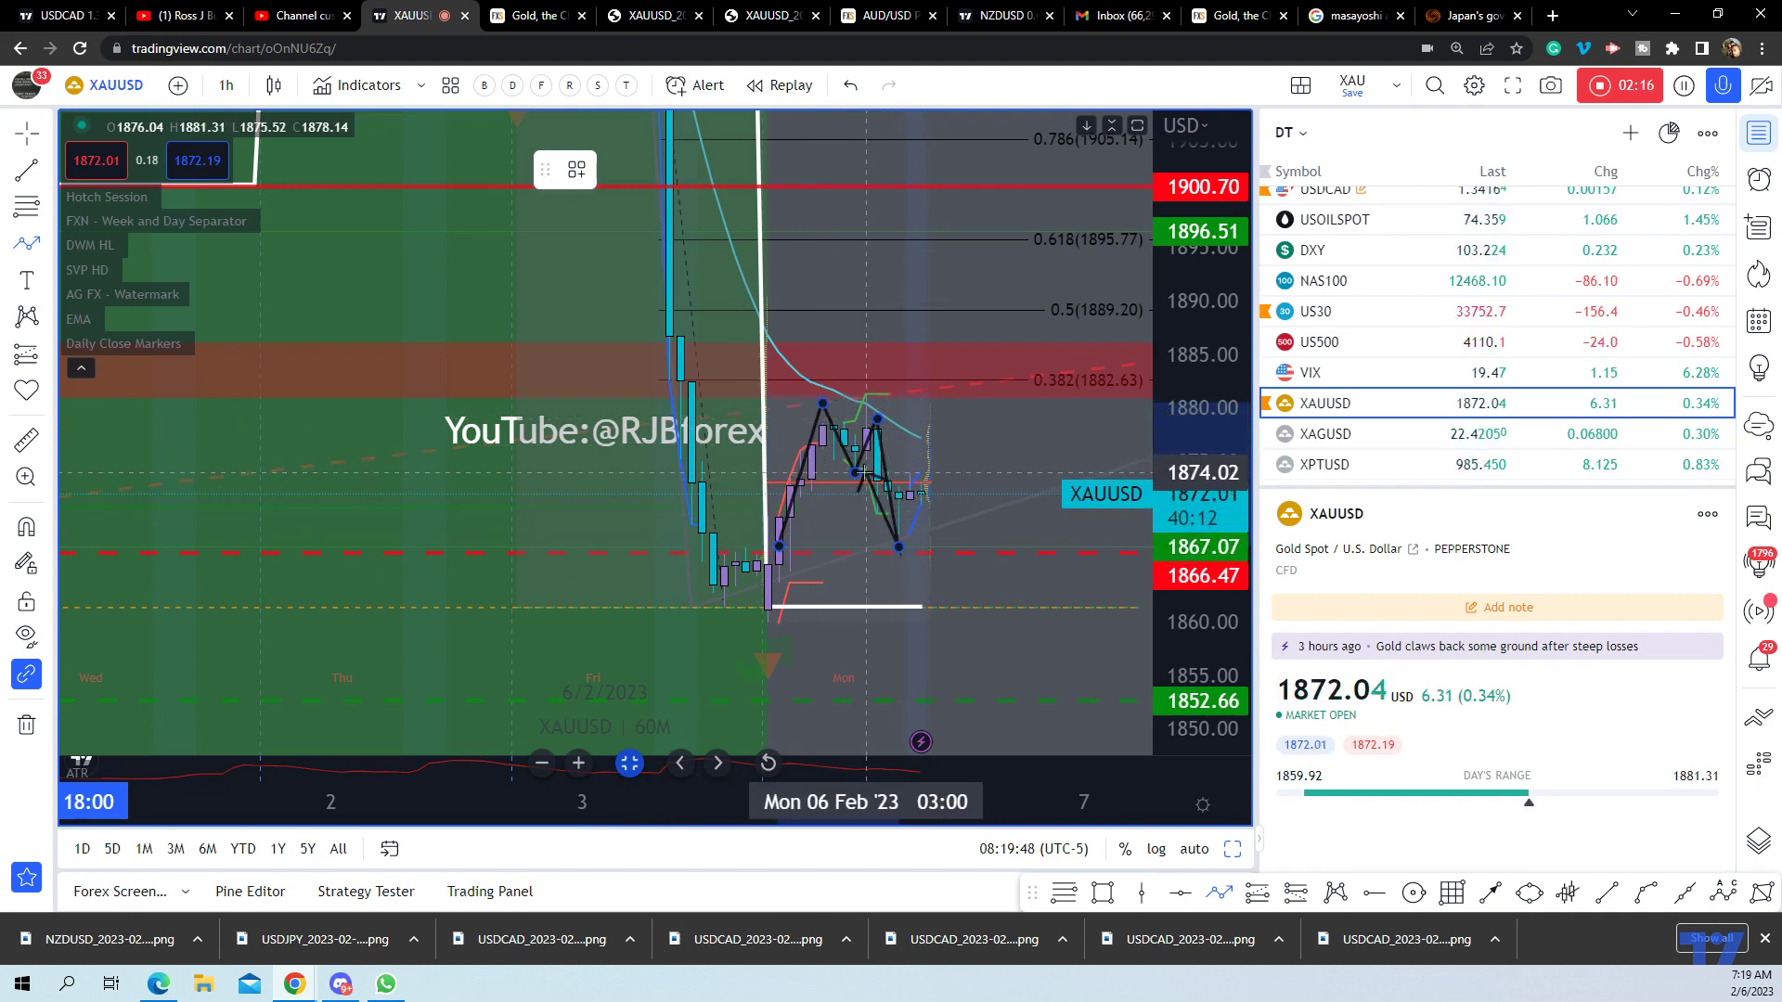
pyautogui.doubleClick(940, 453)
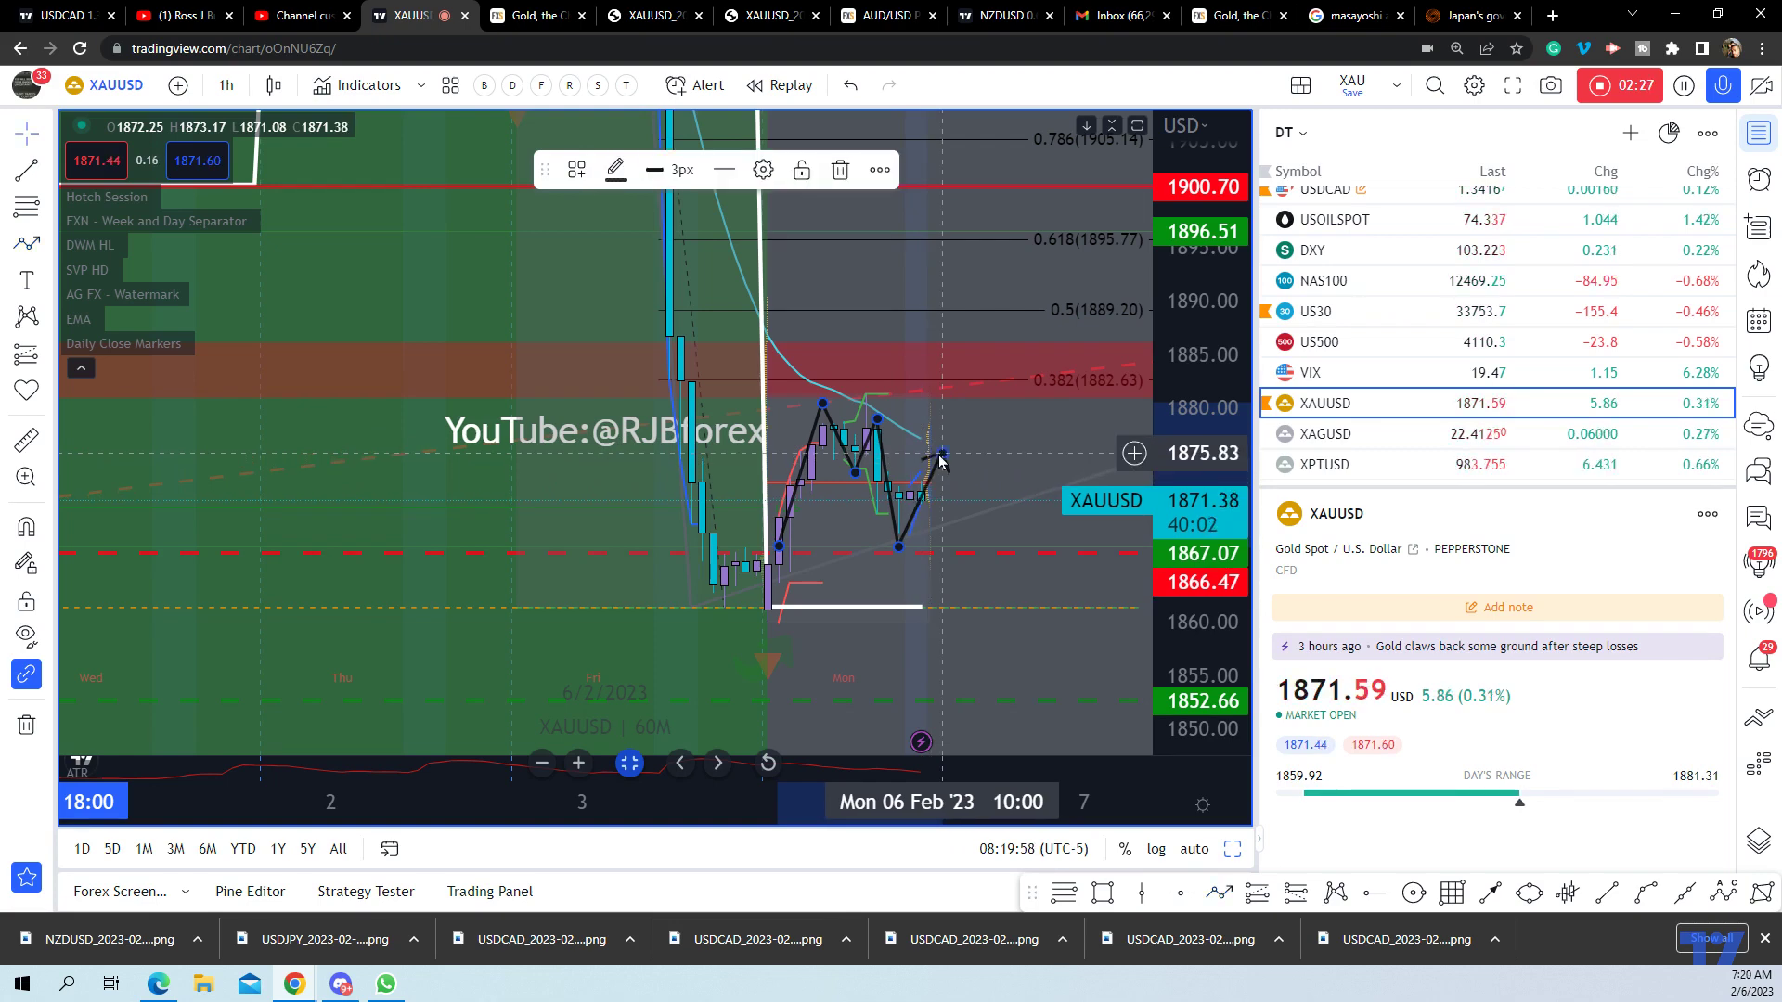
# Add a curved arrow icon at the end of the path, rotate it to point downward and colour it red
pyautogui.click(51, 397)
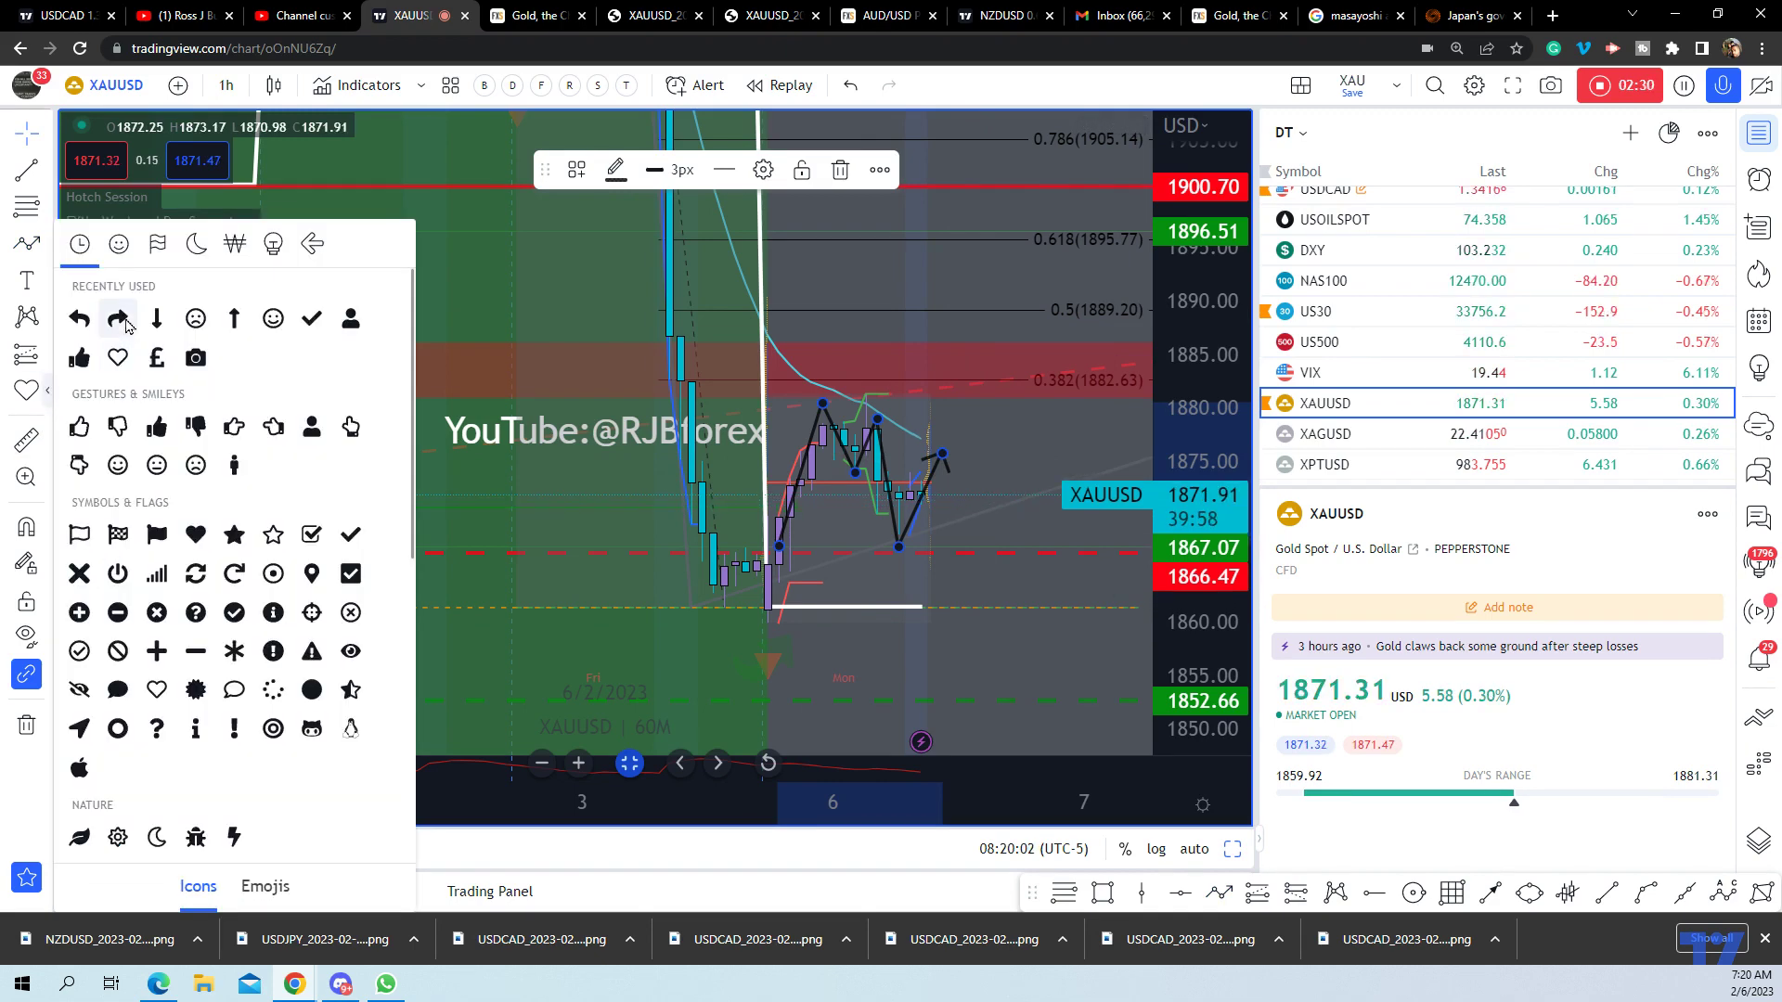
pyautogui.click(399, 321)
pyautogui.click(942, 451)
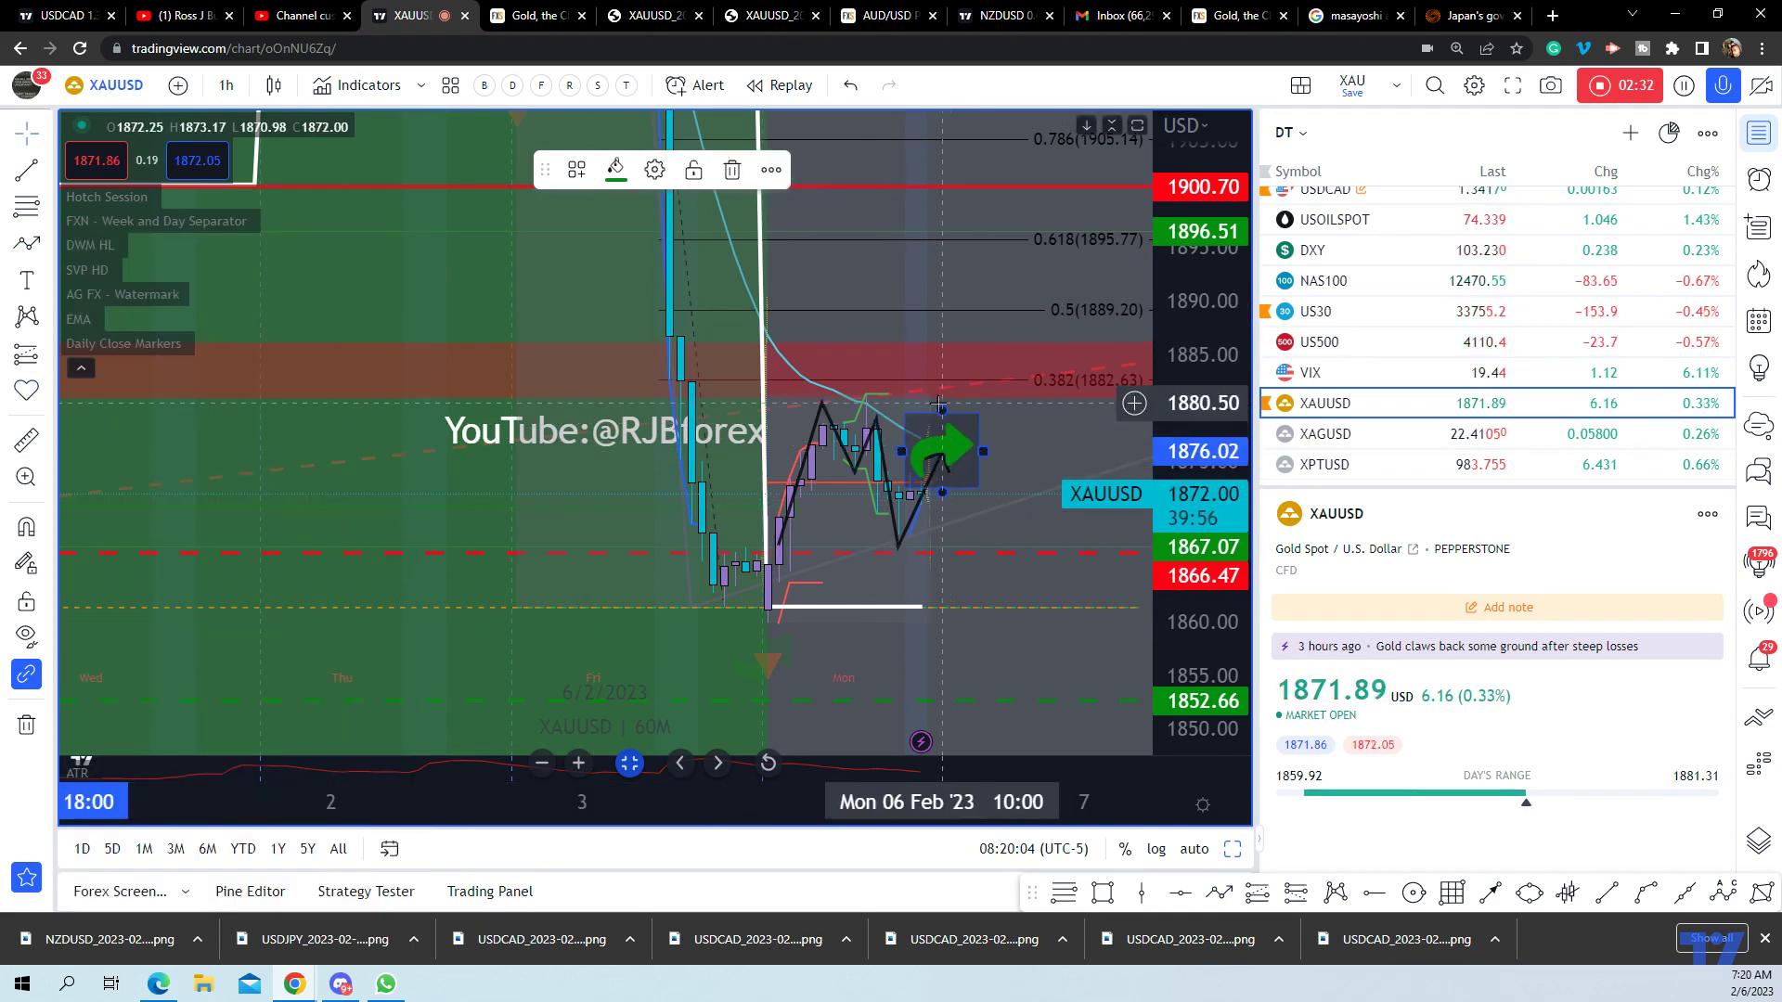
pyautogui.moveTo(981, 452); pyautogui.dragTo(968, 464)
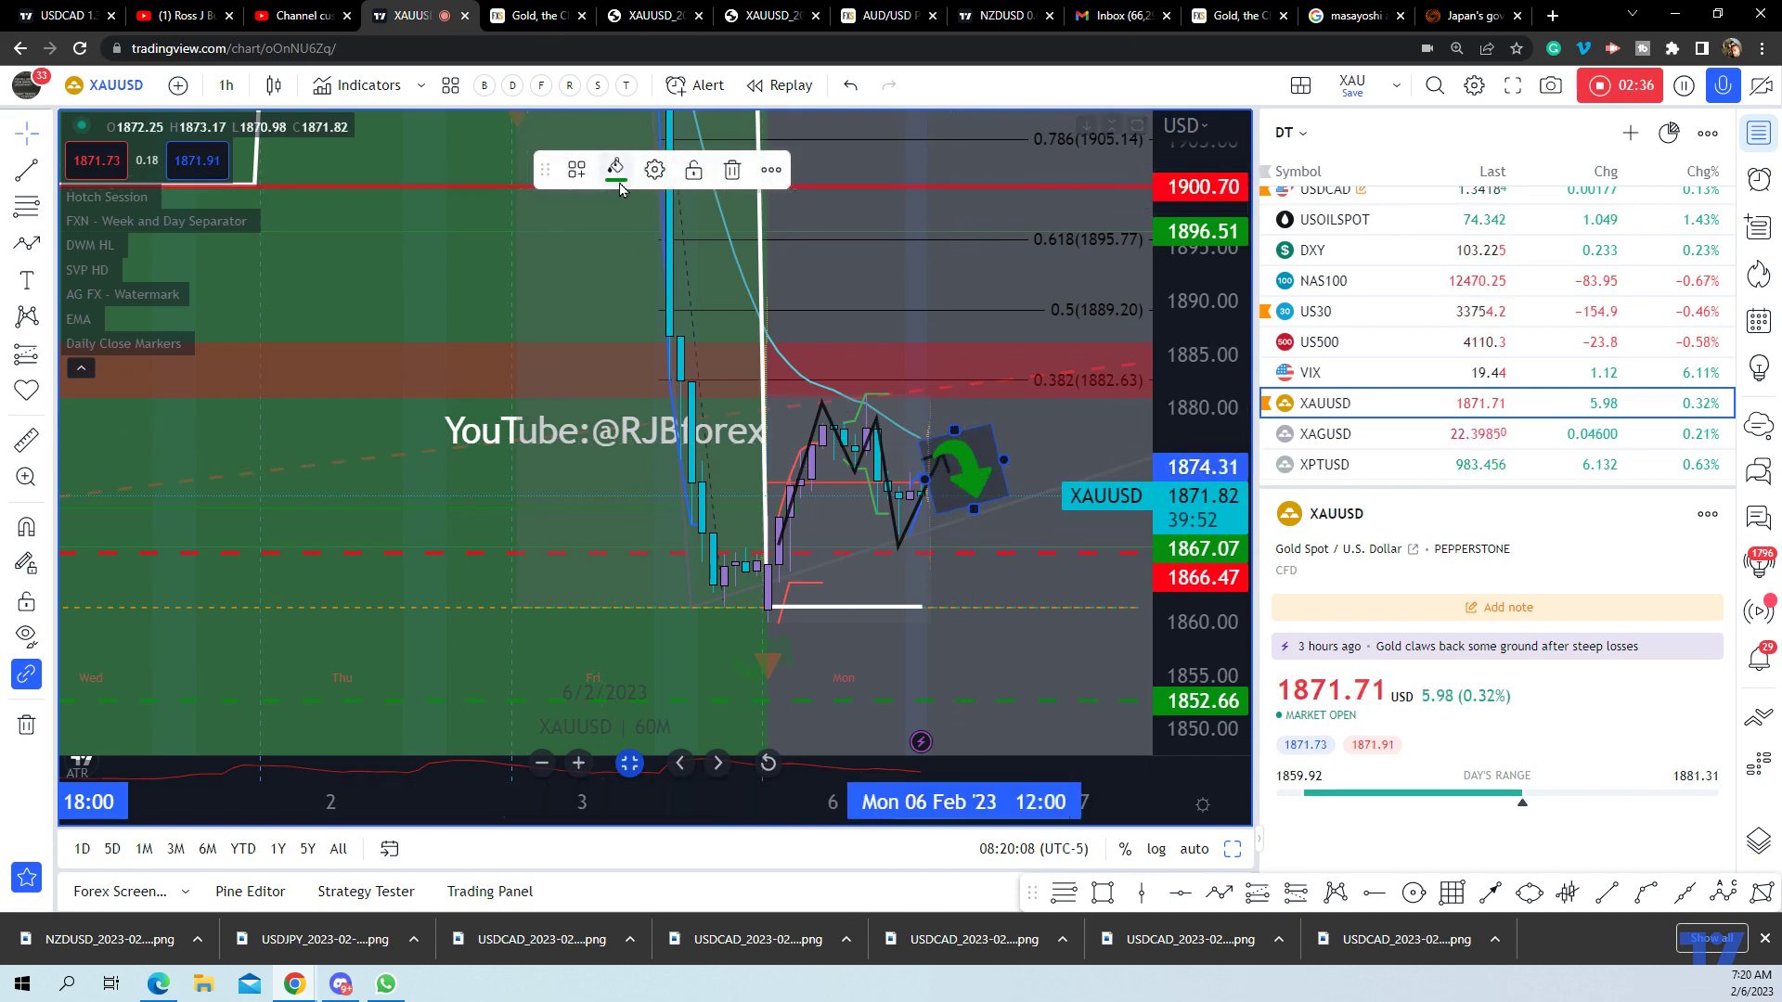
pyautogui.click(615, 169)
pyautogui.click(615, 433)
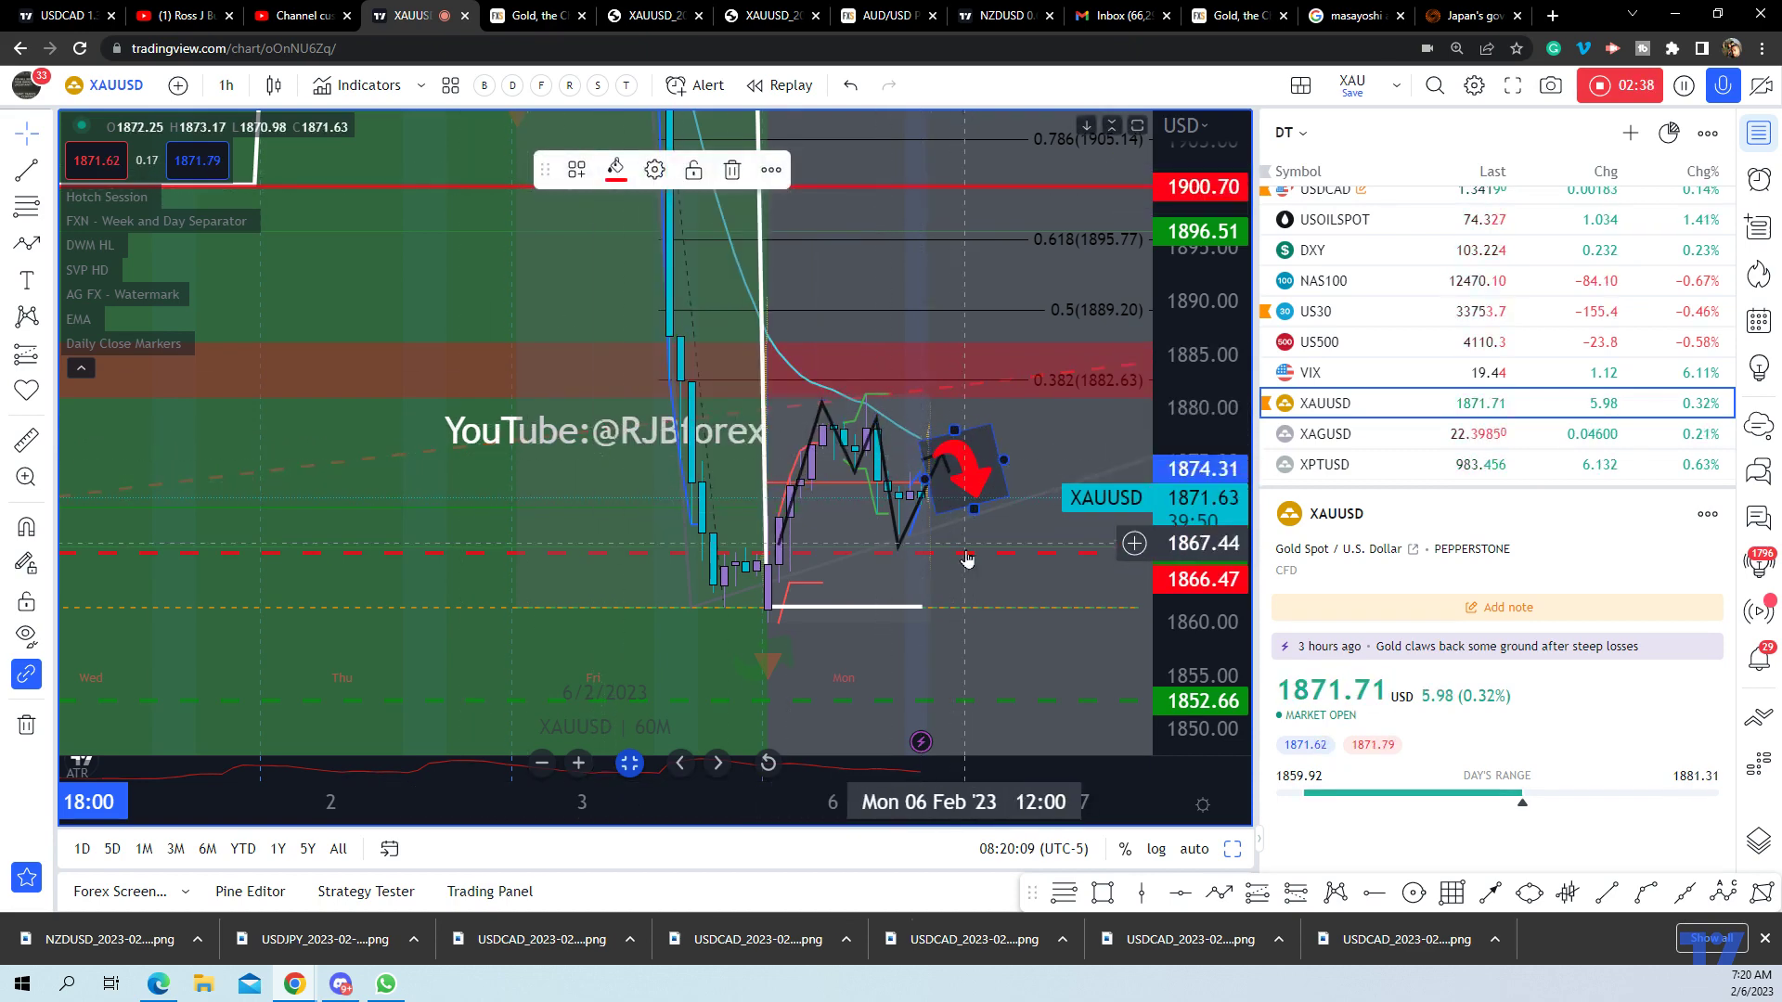
pyautogui.click(914, 599)
# Draw a rising trend line from about 1861.43 on 5 Feb 19:00 to about 1879.36 on 7 Feb 00:00
pyautogui.click(26, 170)
pyautogui.click(779, 608)
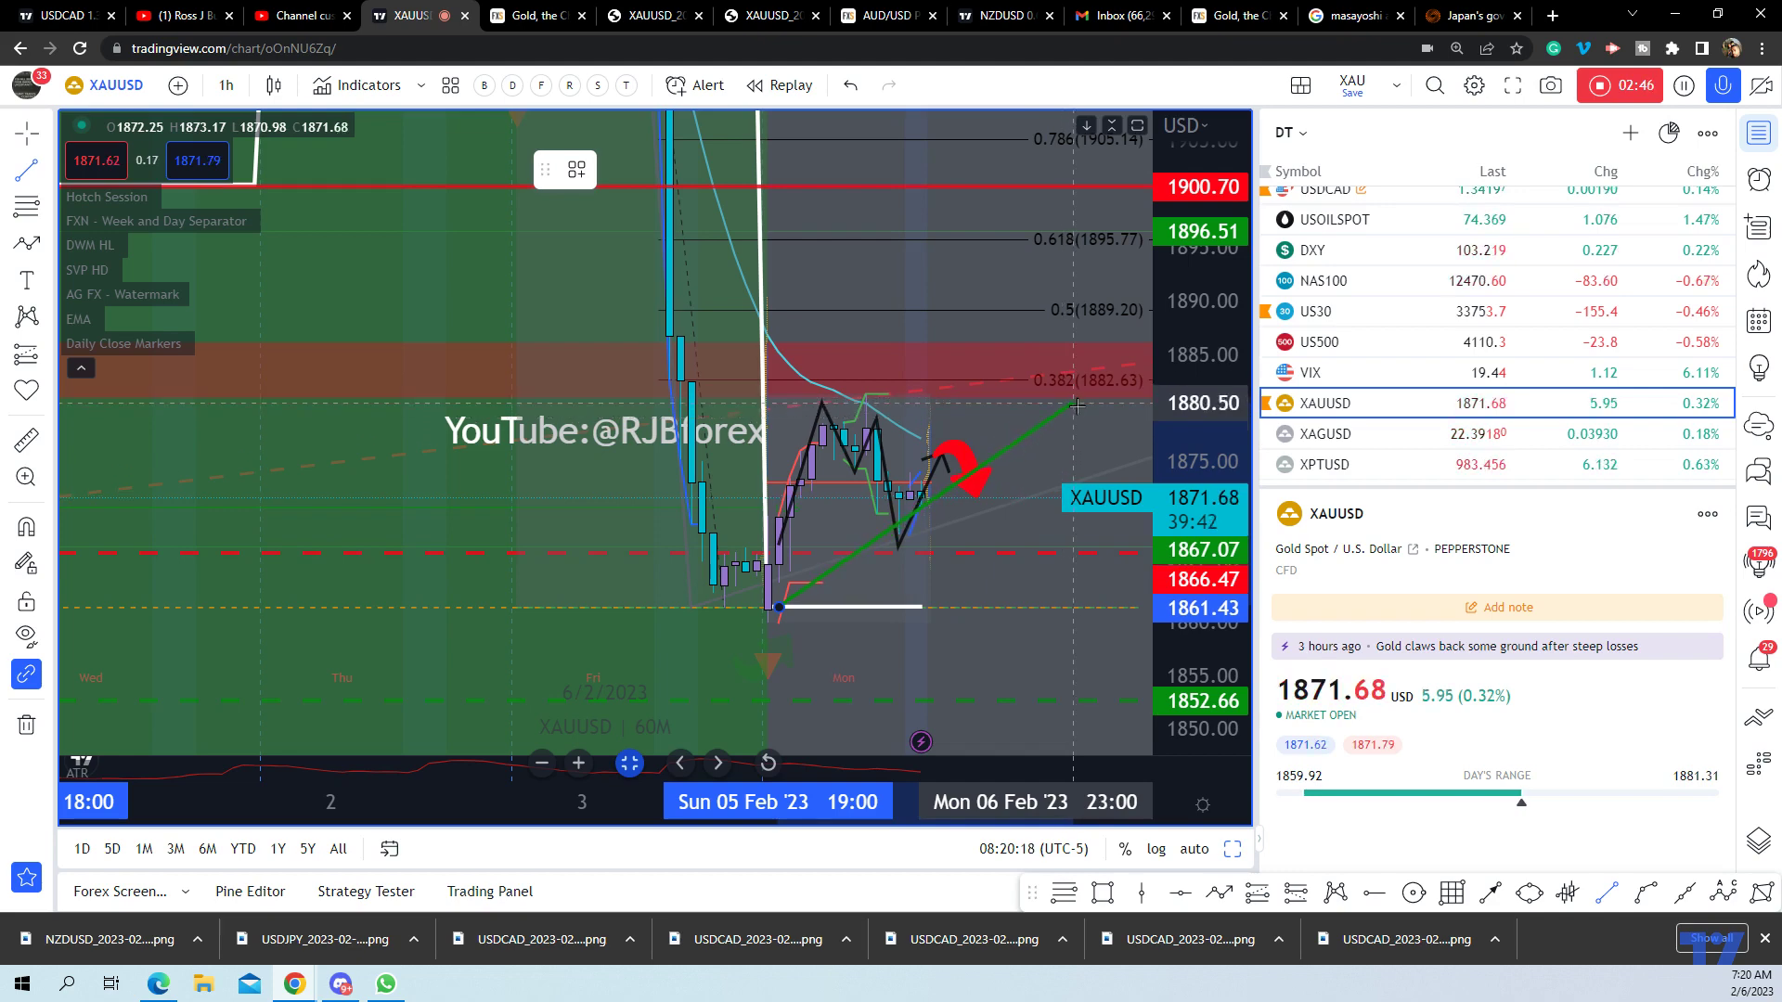
pyautogui.click(1081, 416)
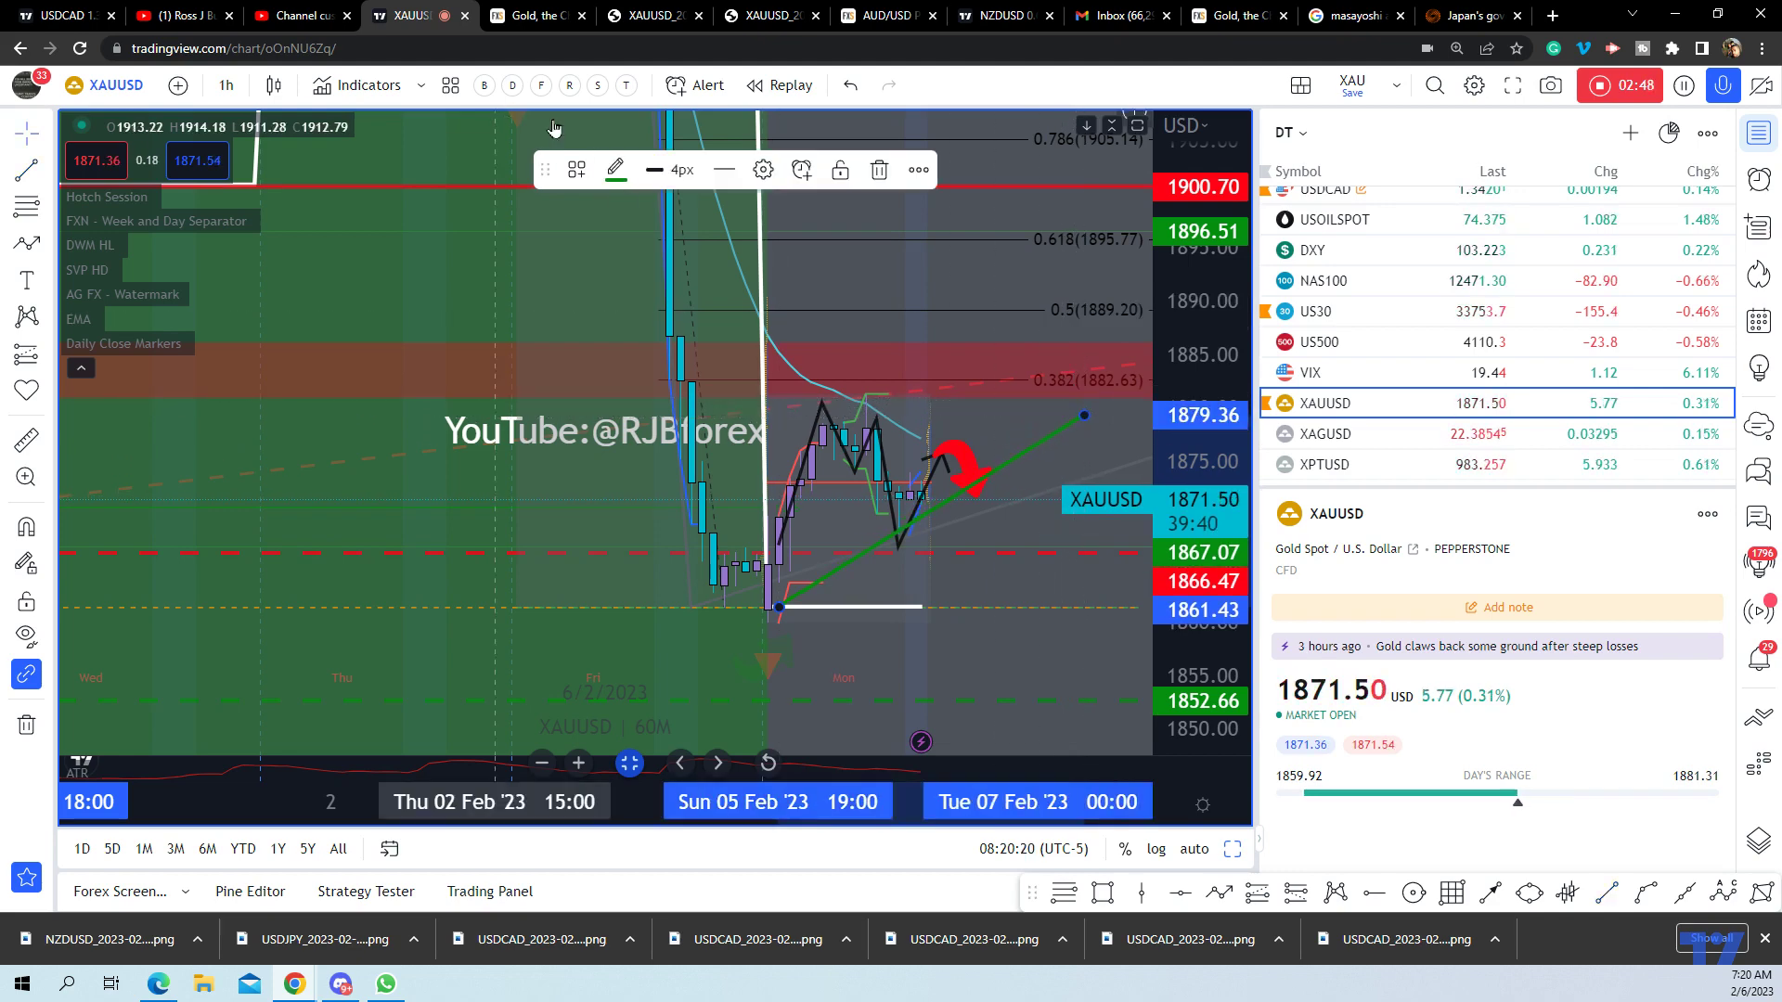
# Switch the chart to the 15-minute timeframe and move the trend line's start to the 5 Feb 18:00 low at about 1861.15
pyautogui.click(225, 93)
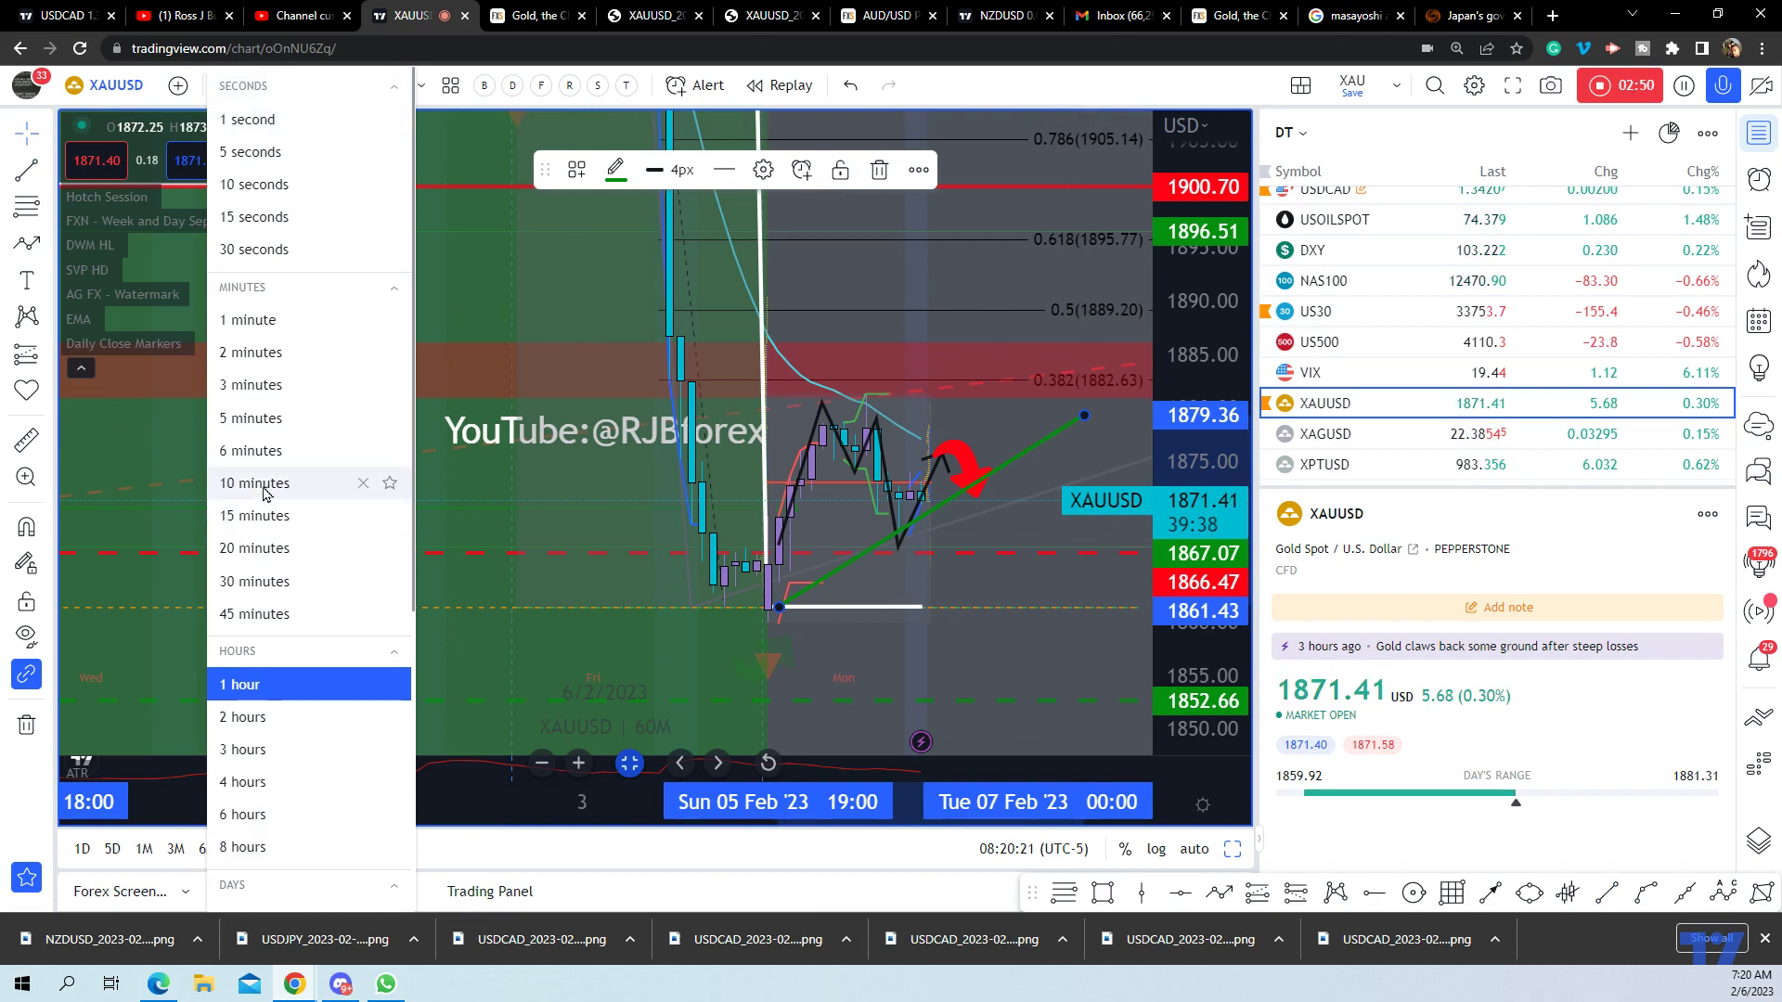
pyautogui.click(242, 523)
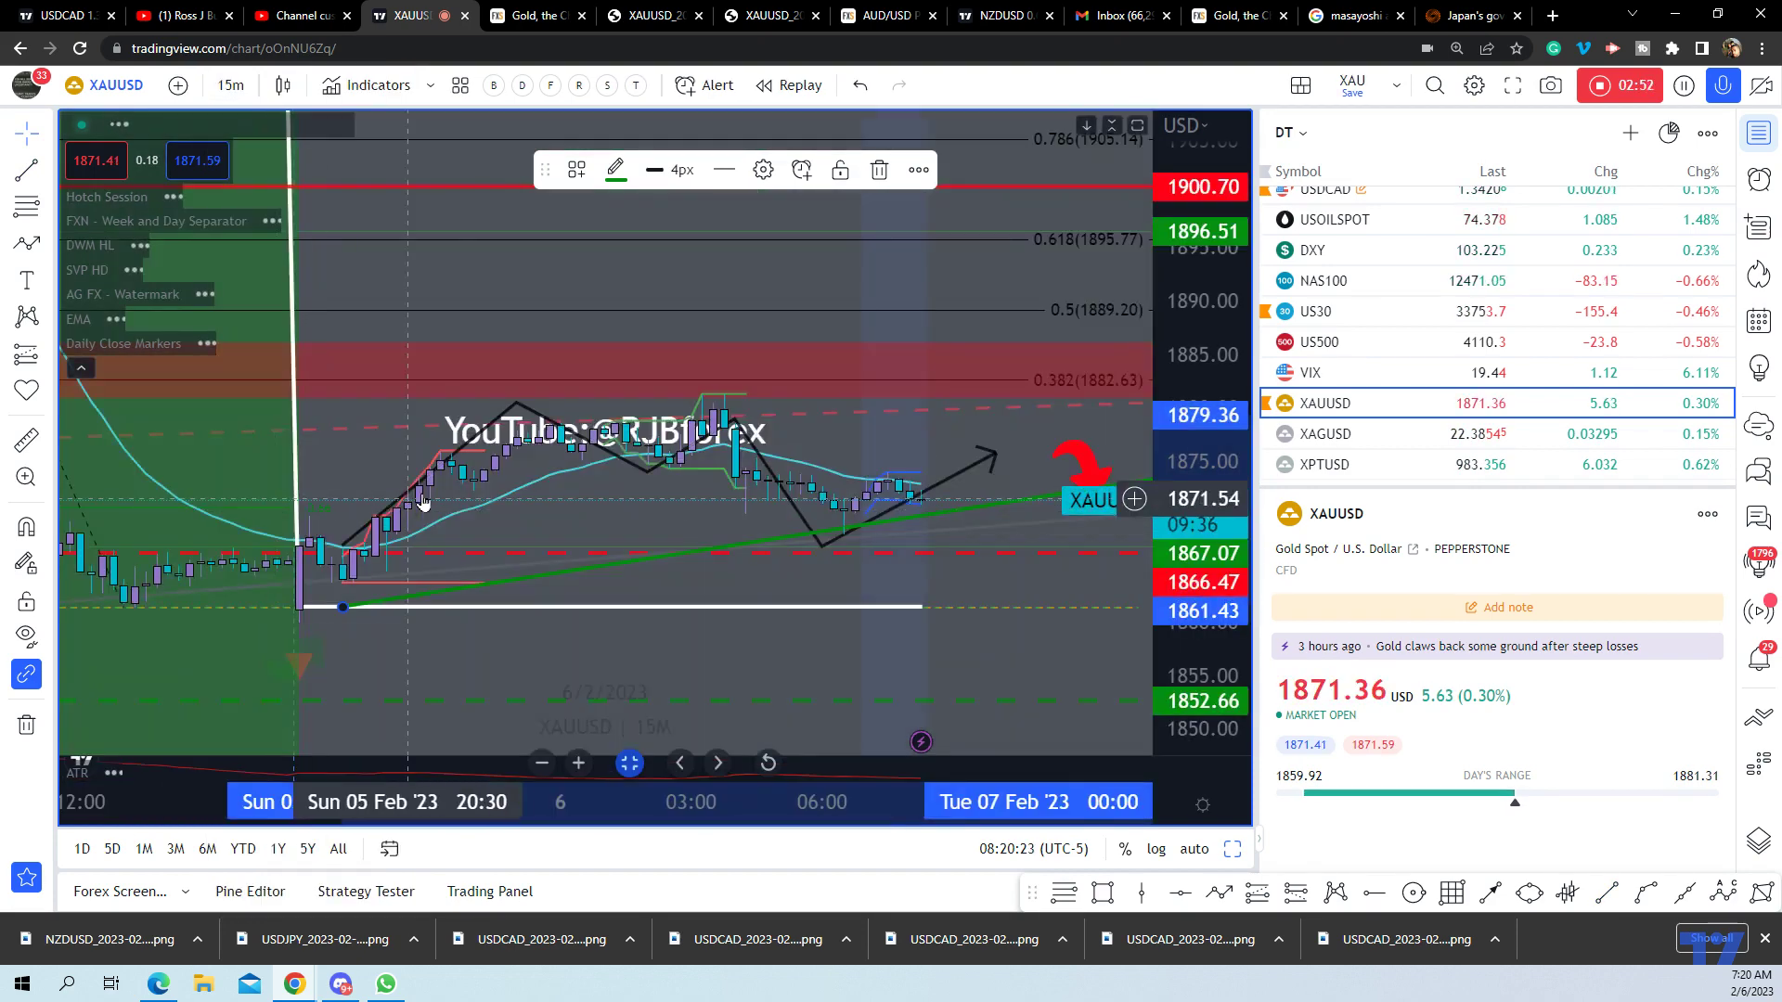
pyautogui.scroll(-2, 399, 603)
pyautogui.moveTo(554, 604); pyautogui.dragTo(530, 608)
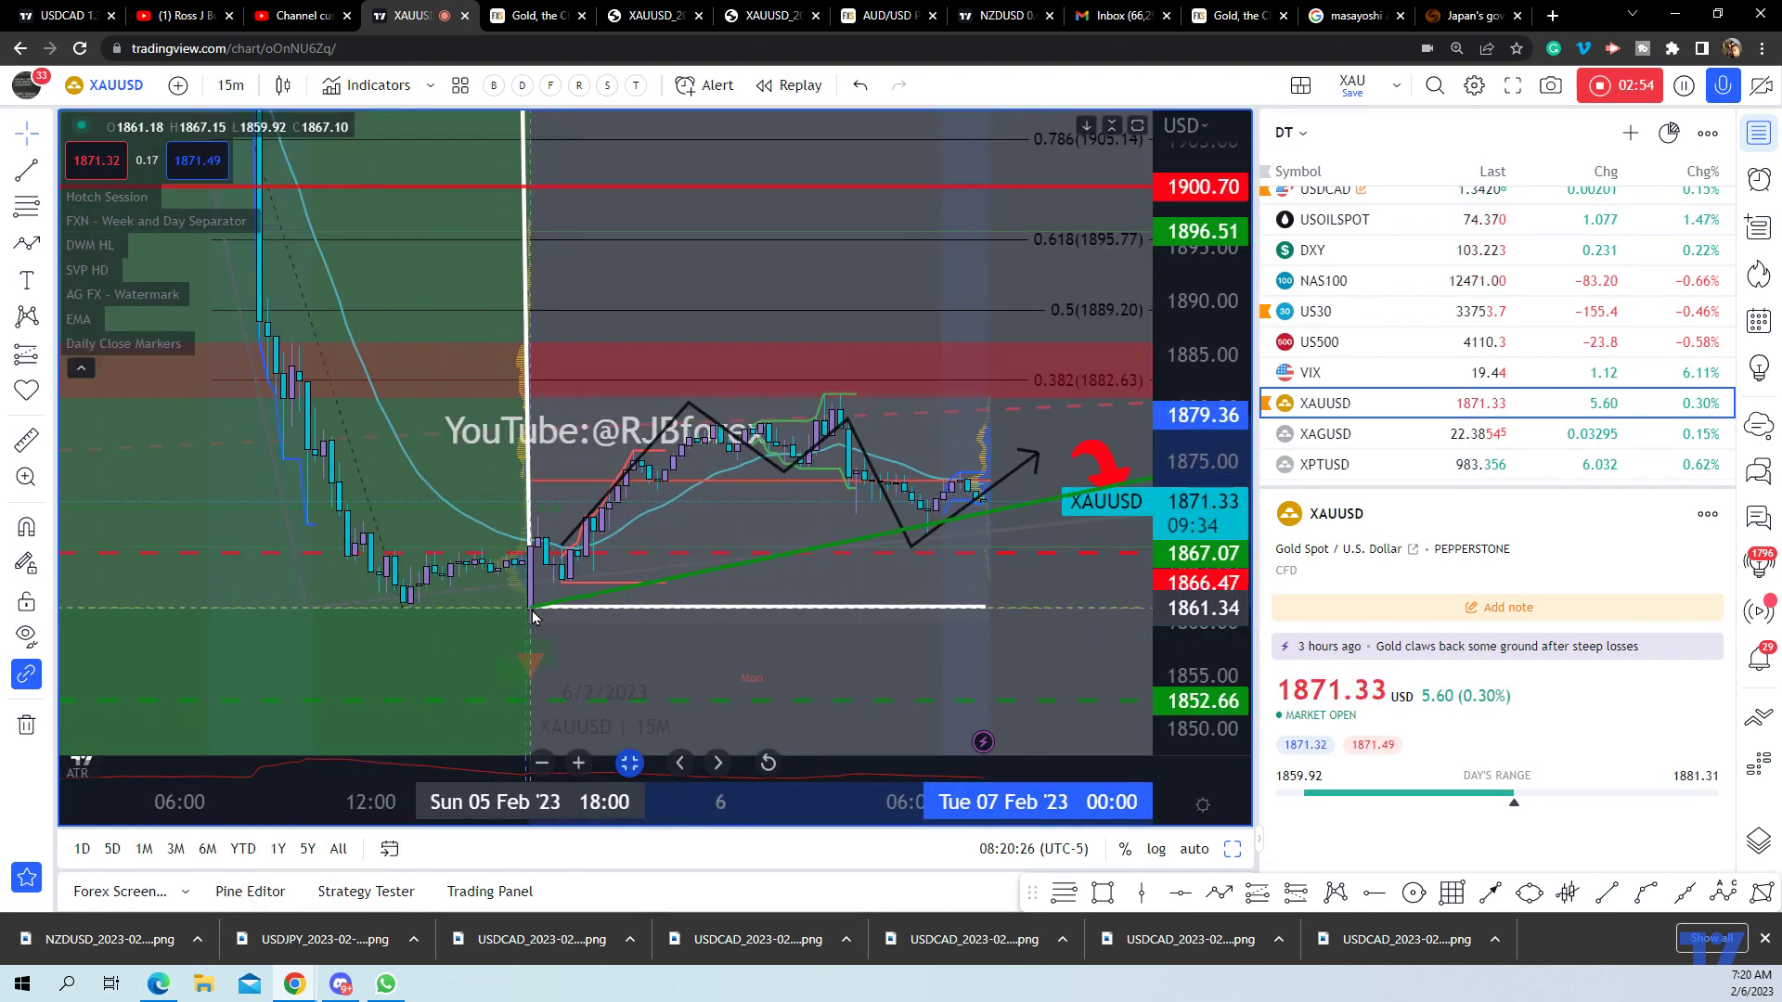
# Collapse the watchlist sidebar to widen the chart and frame the price action since Sunday's open
pyautogui.scroll(-3, 1002, 524)
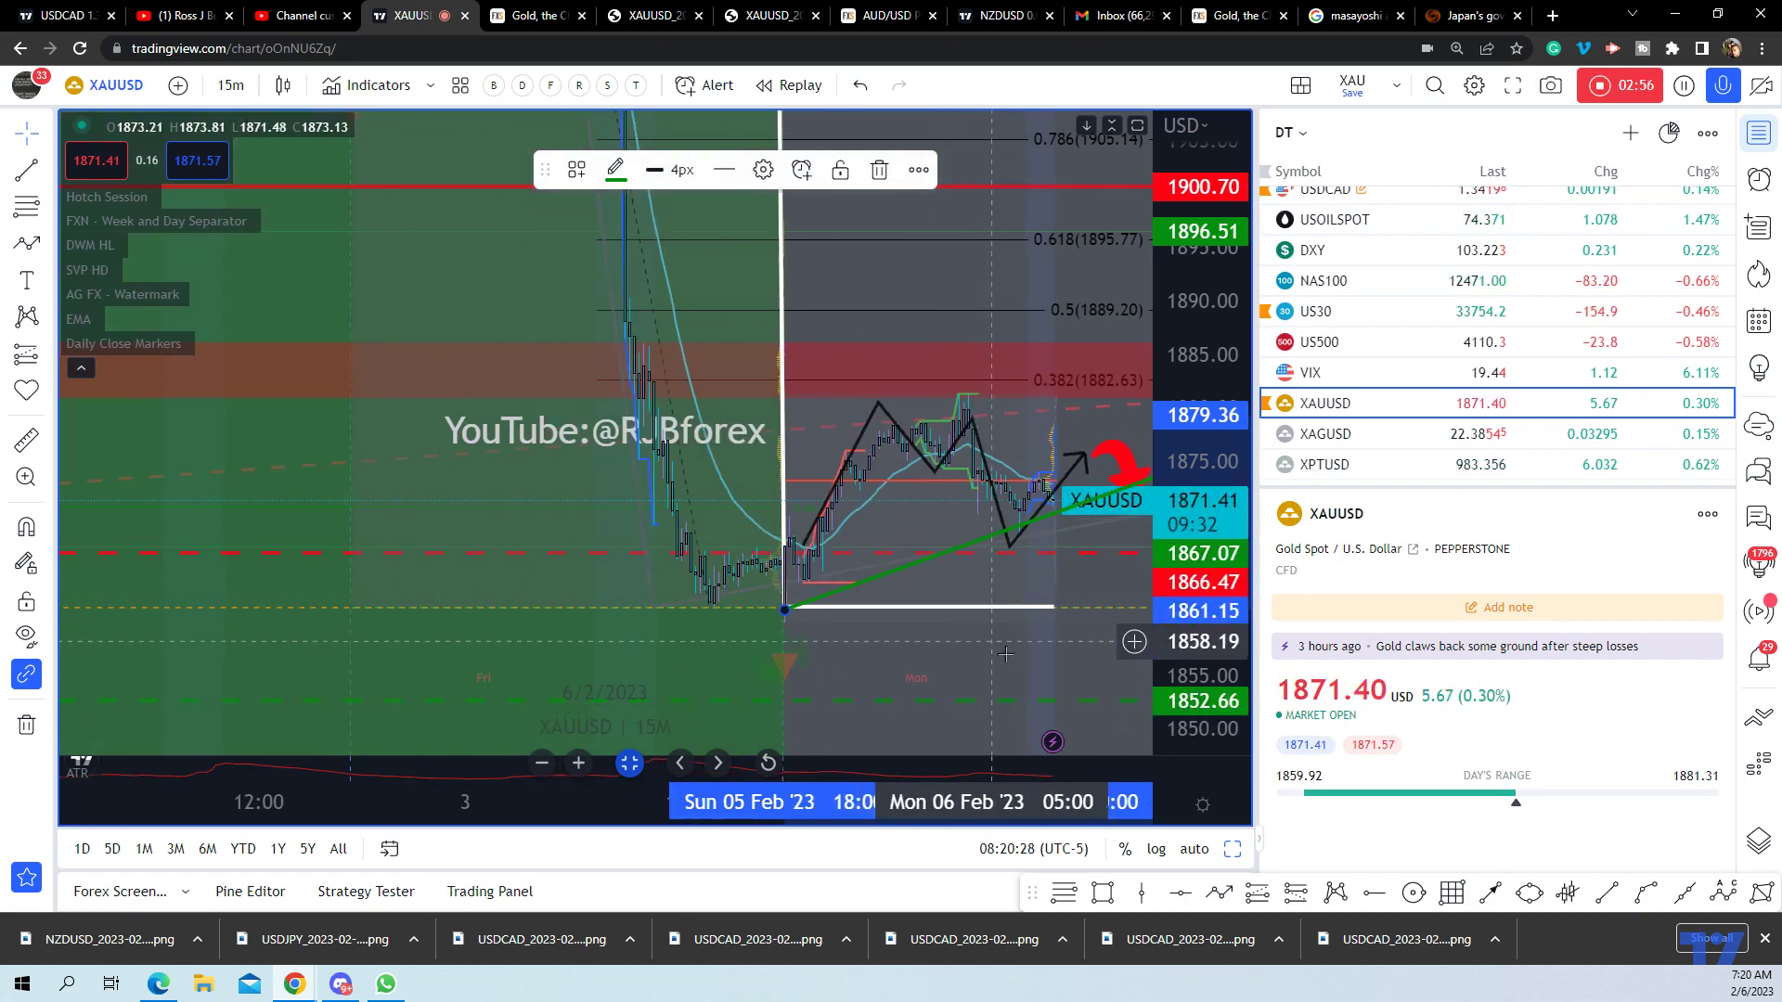
pyautogui.scroll(-3, 986, 501)
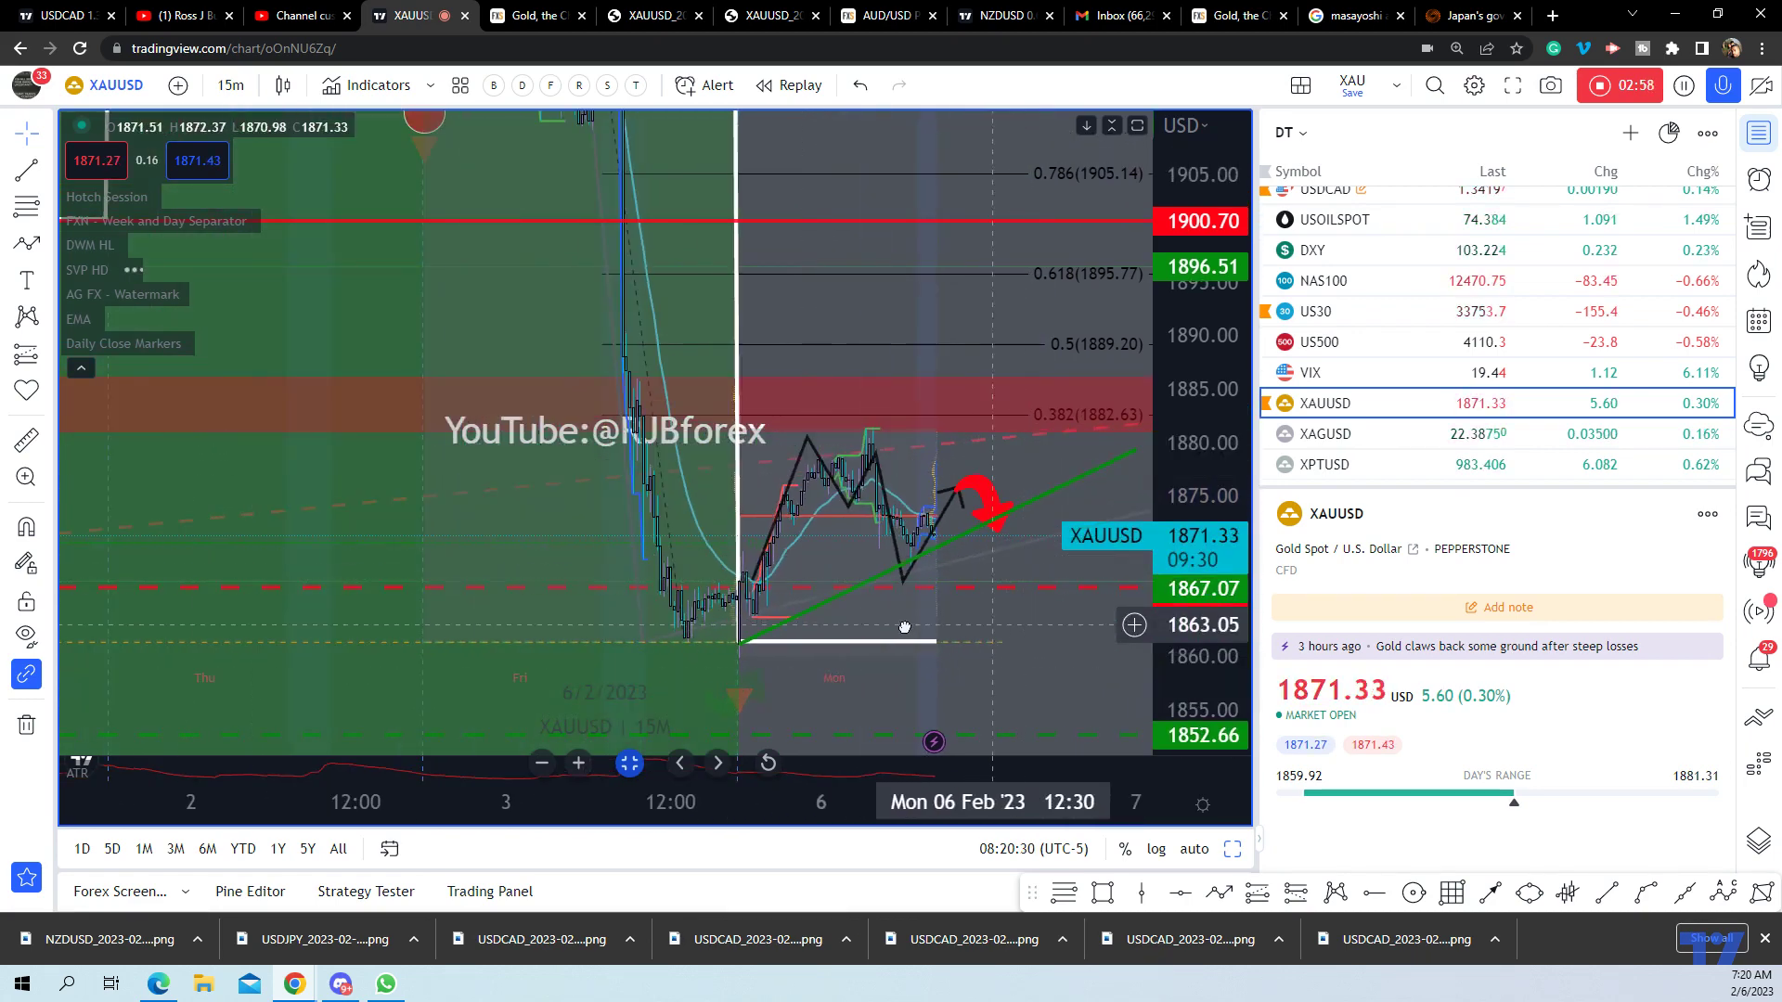
pyautogui.moveTo(977, 454)
pyautogui.mouseDown()
pyautogui.moveTo(962, 460)
pyautogui.moveTo(970, 442)
pyautogui.mouseUp()
pyautogui.click(1298, 589)
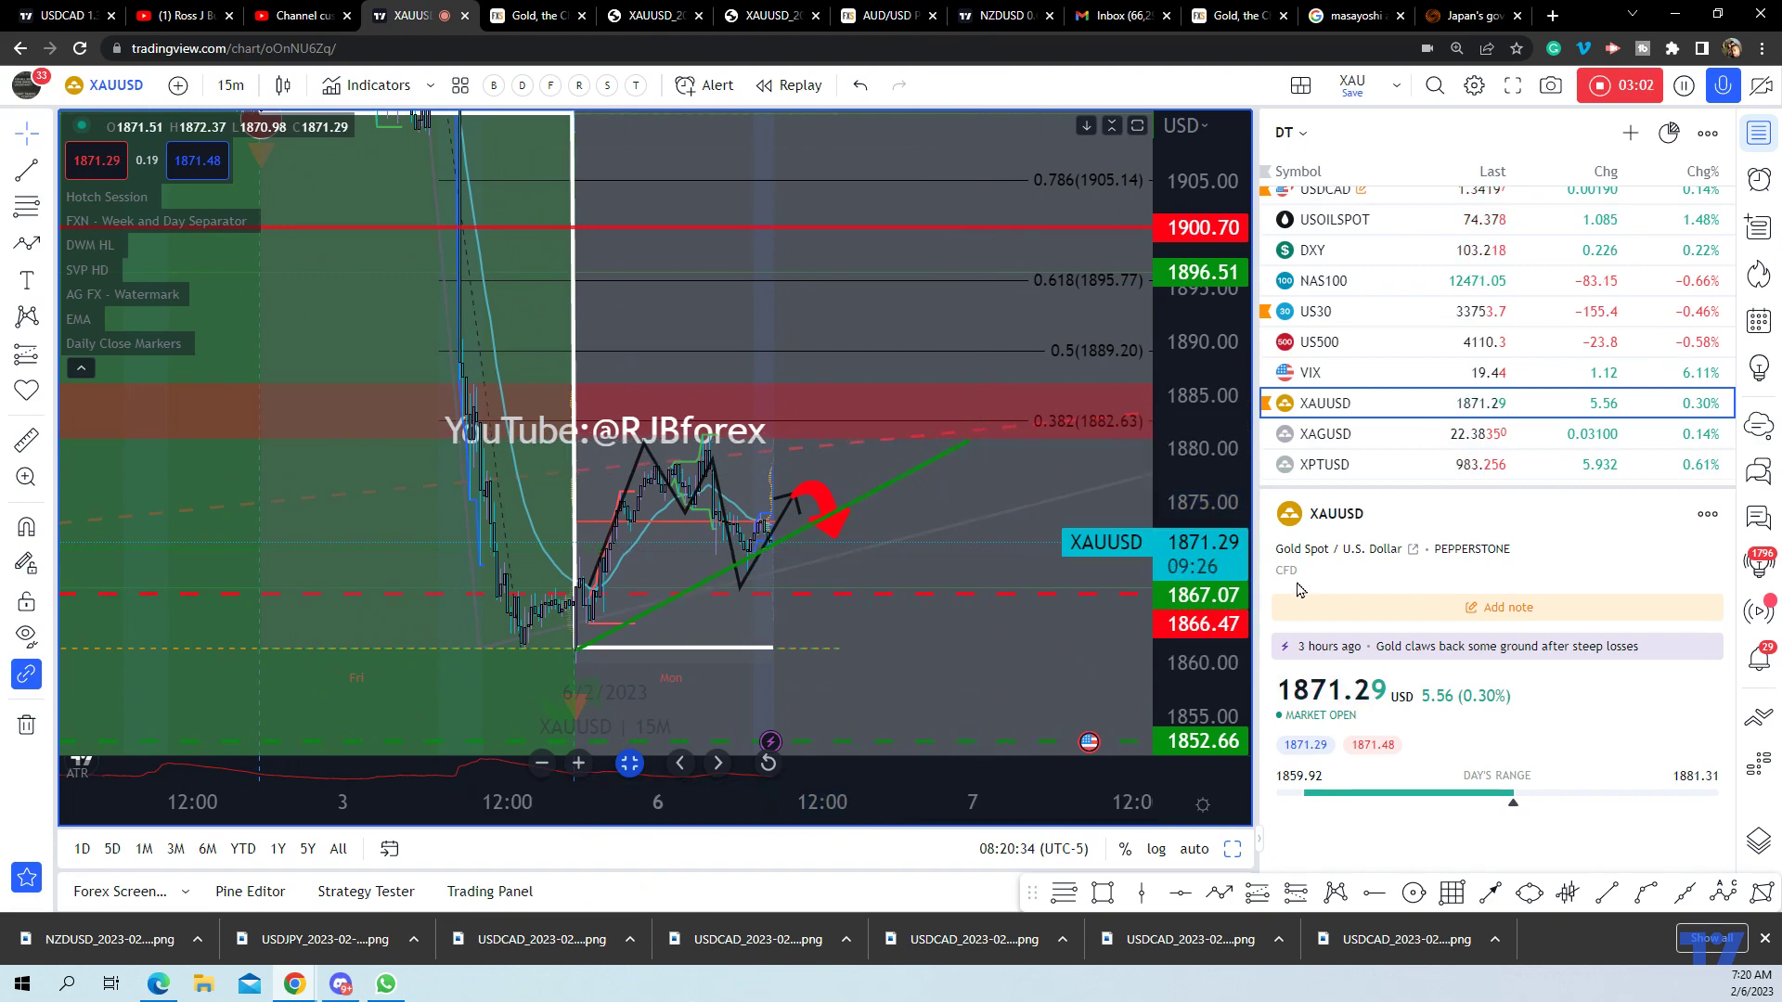
pyautogui.moveTo(1259, 595); pyautogui.dragTo(1671, 598)
pyautogui.moveTo(1431, 499); pyautogui.dragTo(1464, 357)
pyautogui.scroll(5, 1465, 357)
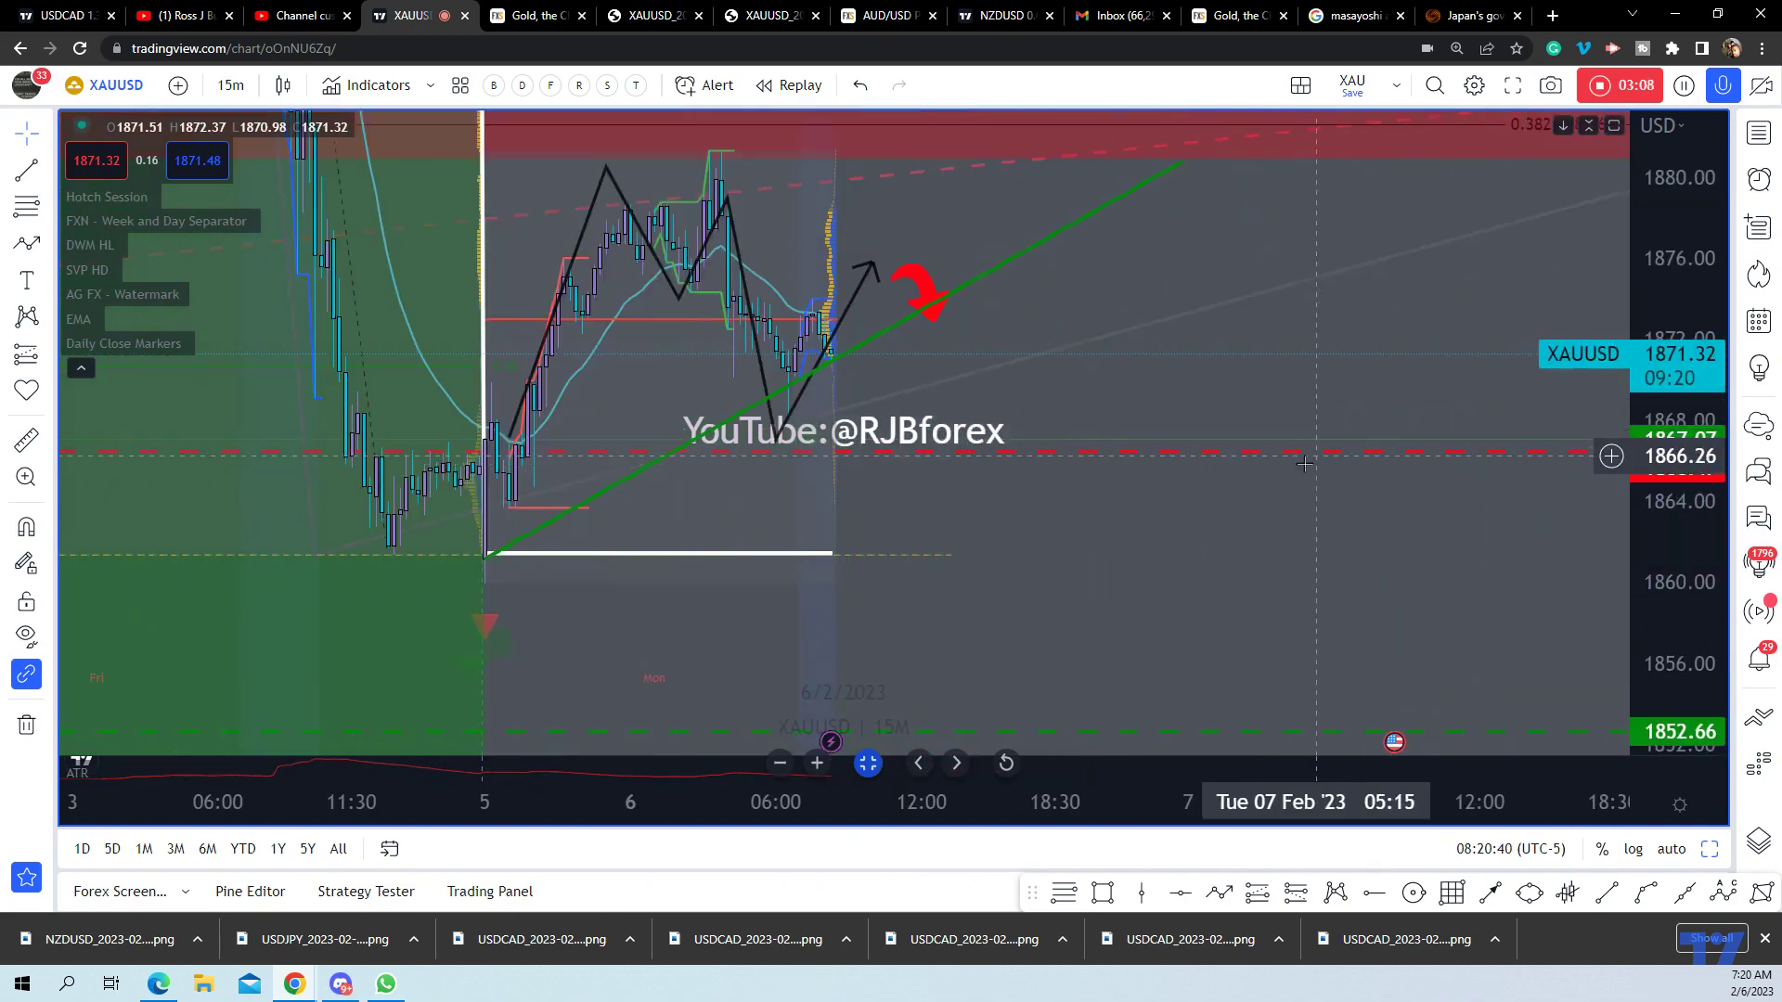
pyautogui.moveTo(1111, 576); pyautogui.dragTo(1167, 611)
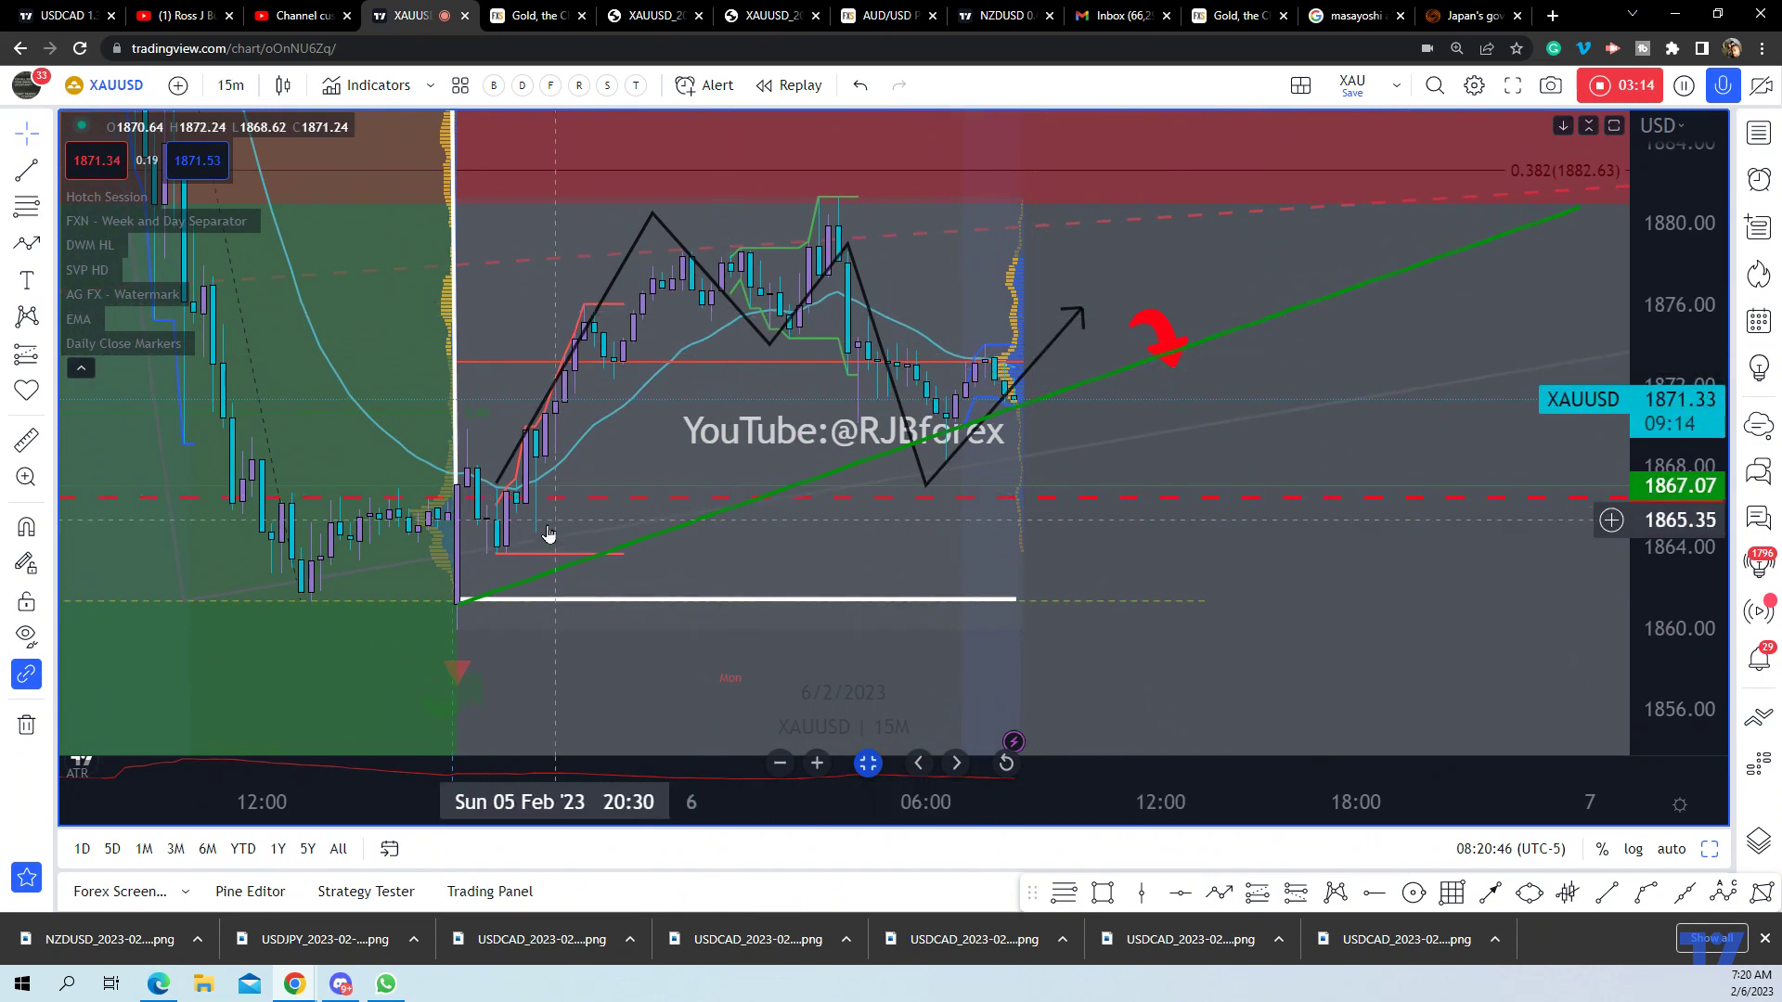
# Add a white "BoS" text label just above the red zone, next to the low in the middle of the M-formation
pyautogui.scroll(-1, 1123, 288)
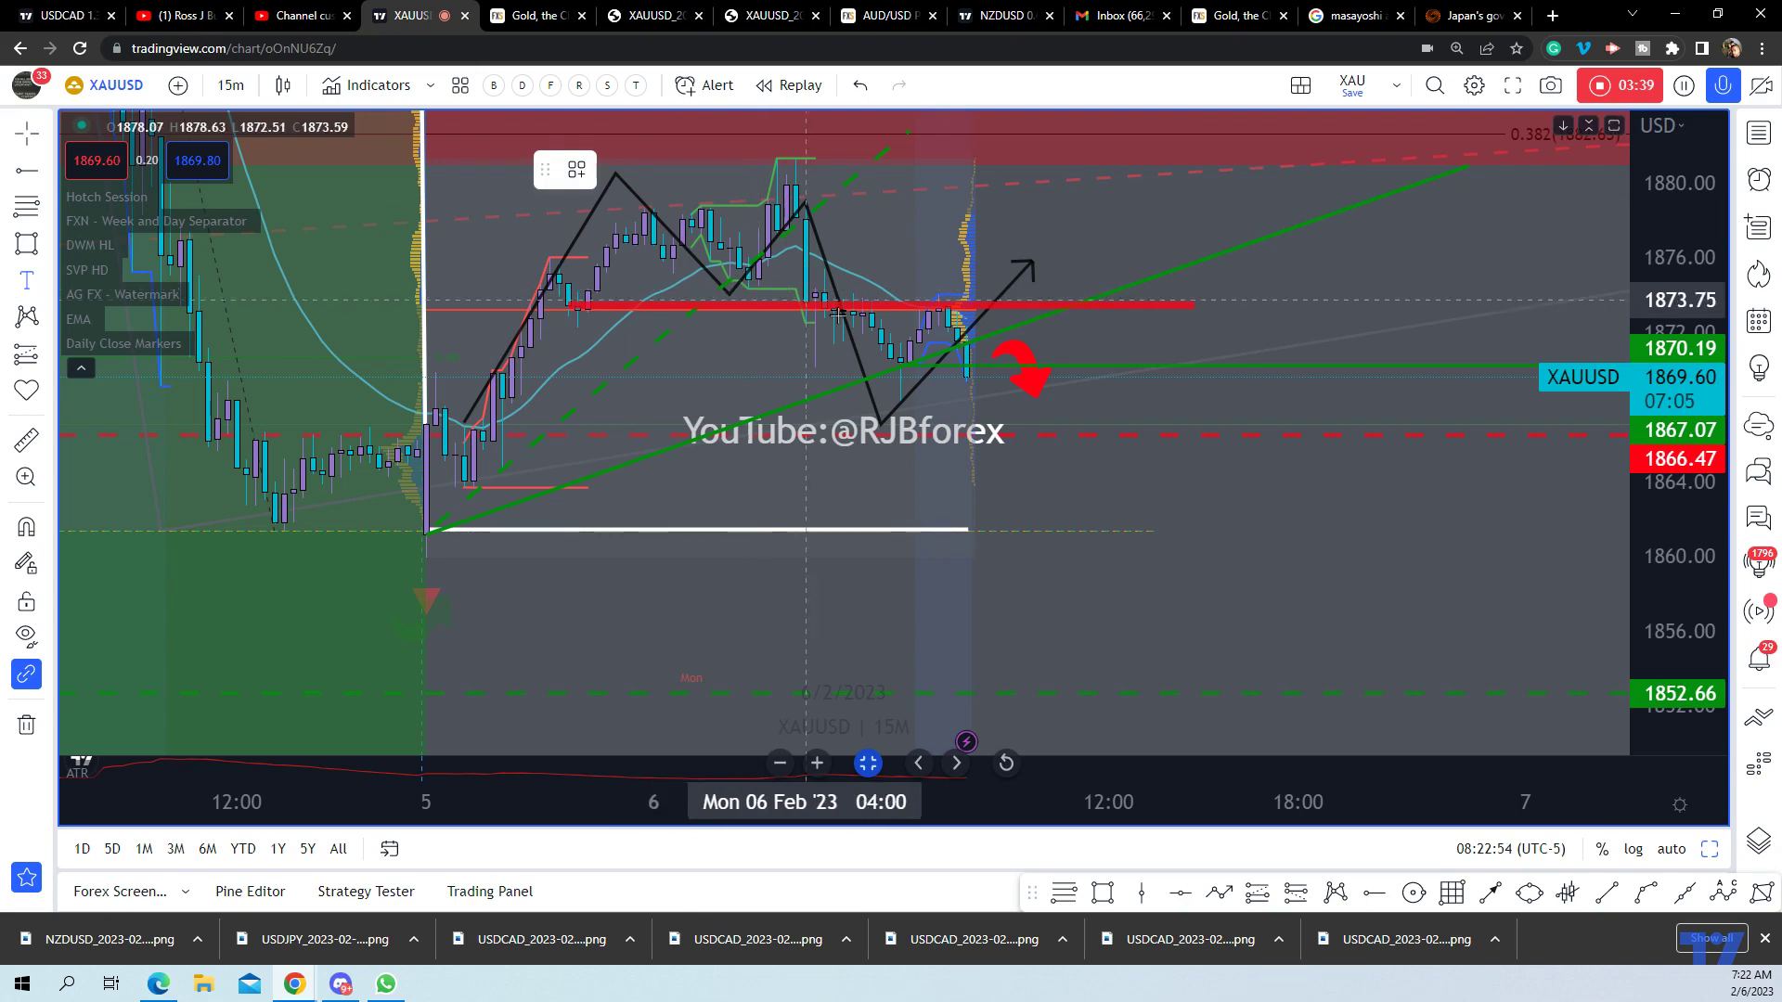
pyautogui.click(740, 286)
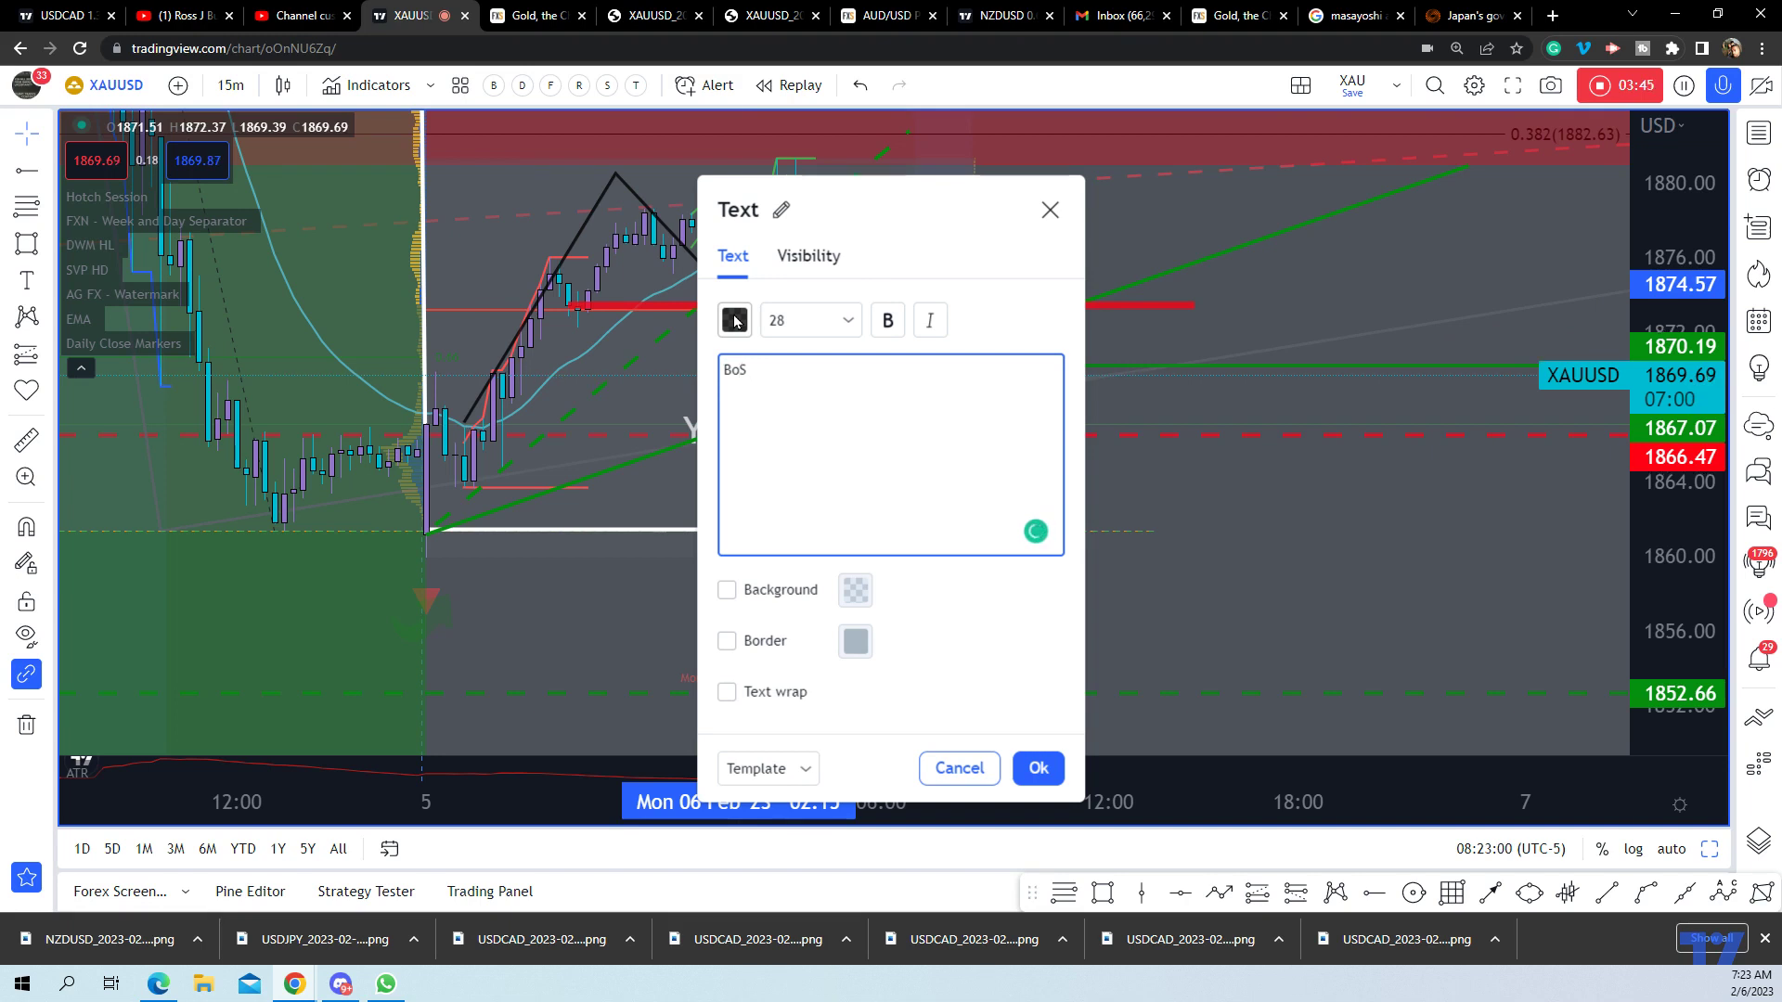
pyautogui.click(734, 320)
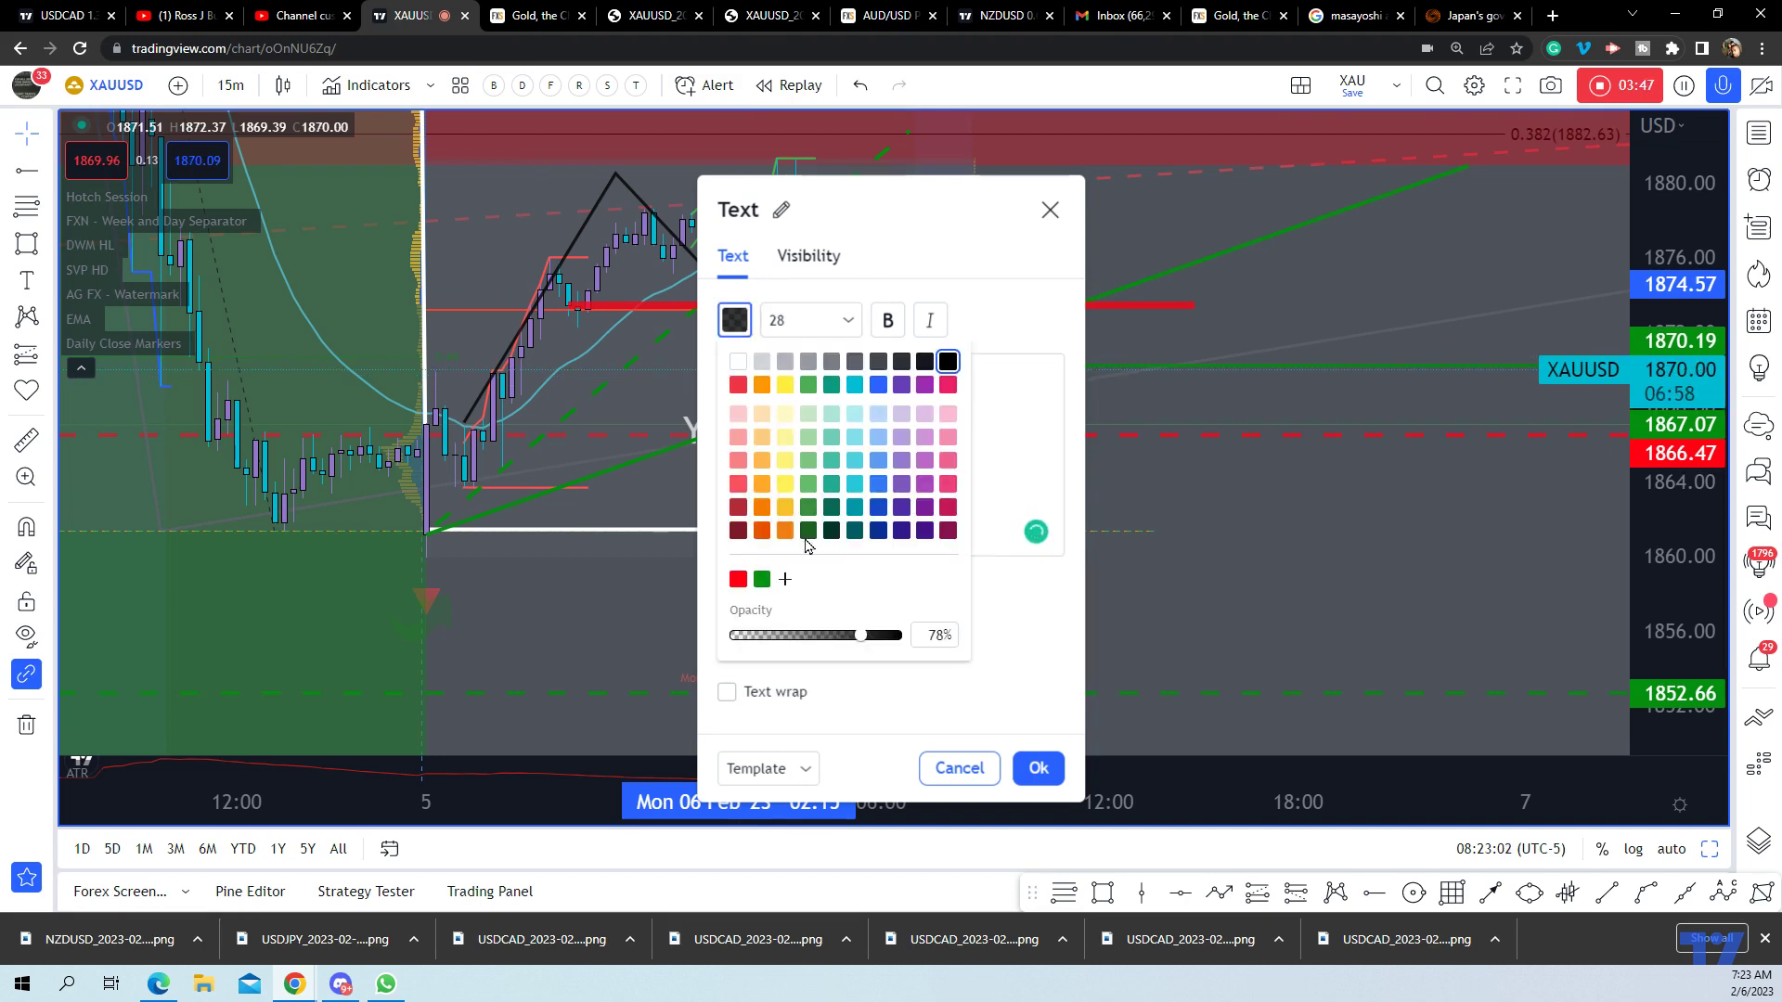
pyautogui.click(1038, 771)
pyautogui.click(776, 304)
pyautogui.moveTo(776, 297); pyautogui.dragTo(729, 281)
pyautogui.click(736, 341)
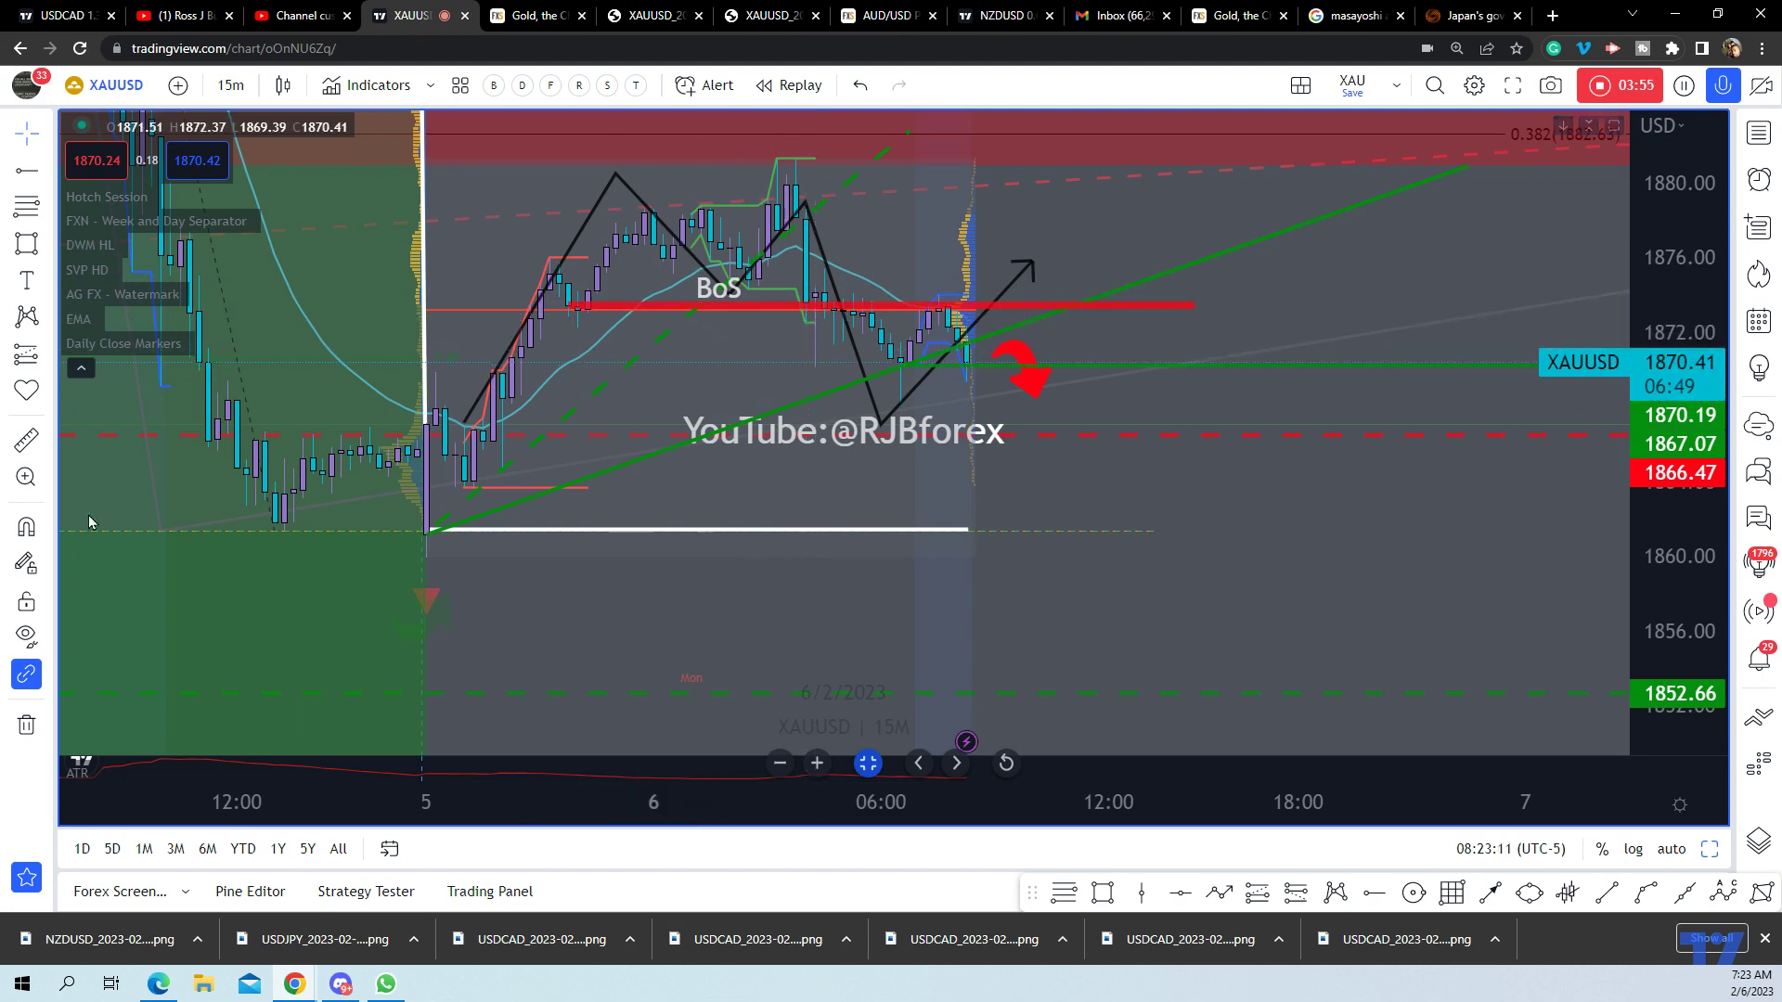
# Draw a small circle centred at about 1873.21 where price breaks the red zone, and fill it red
pyautogui.click(1414, 893)
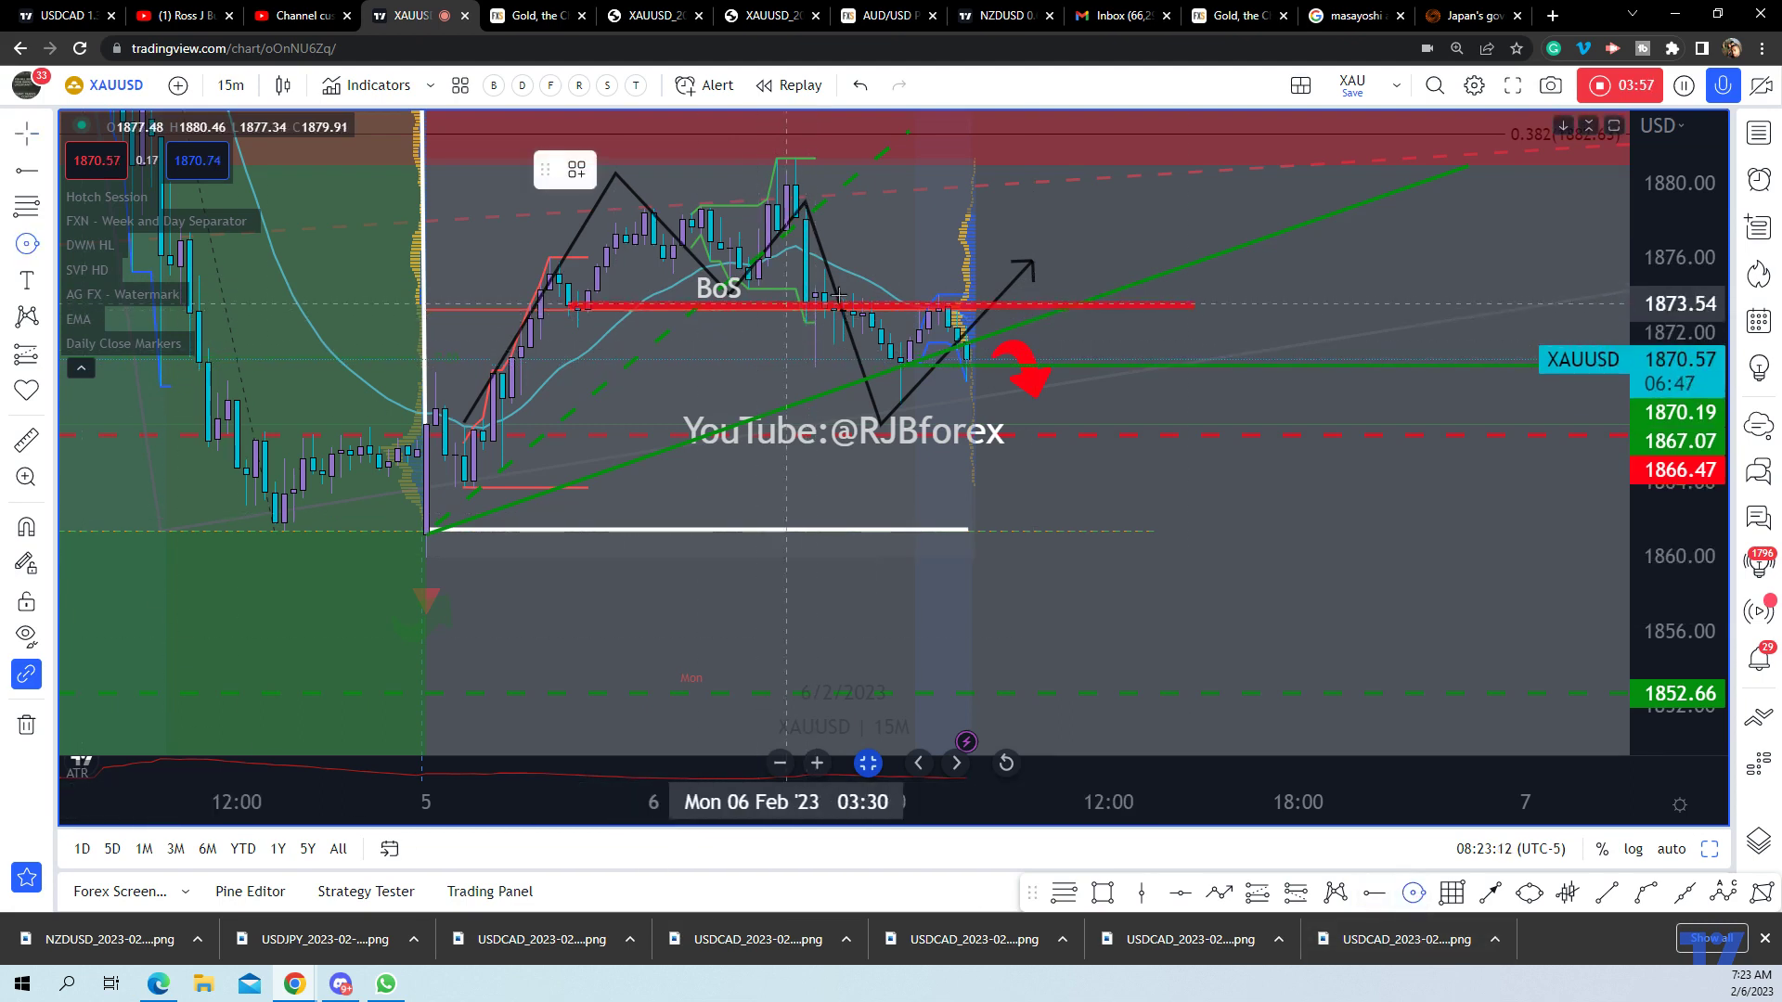
pyautogui.click(805, 312)
pyautogui.click(821, 325)
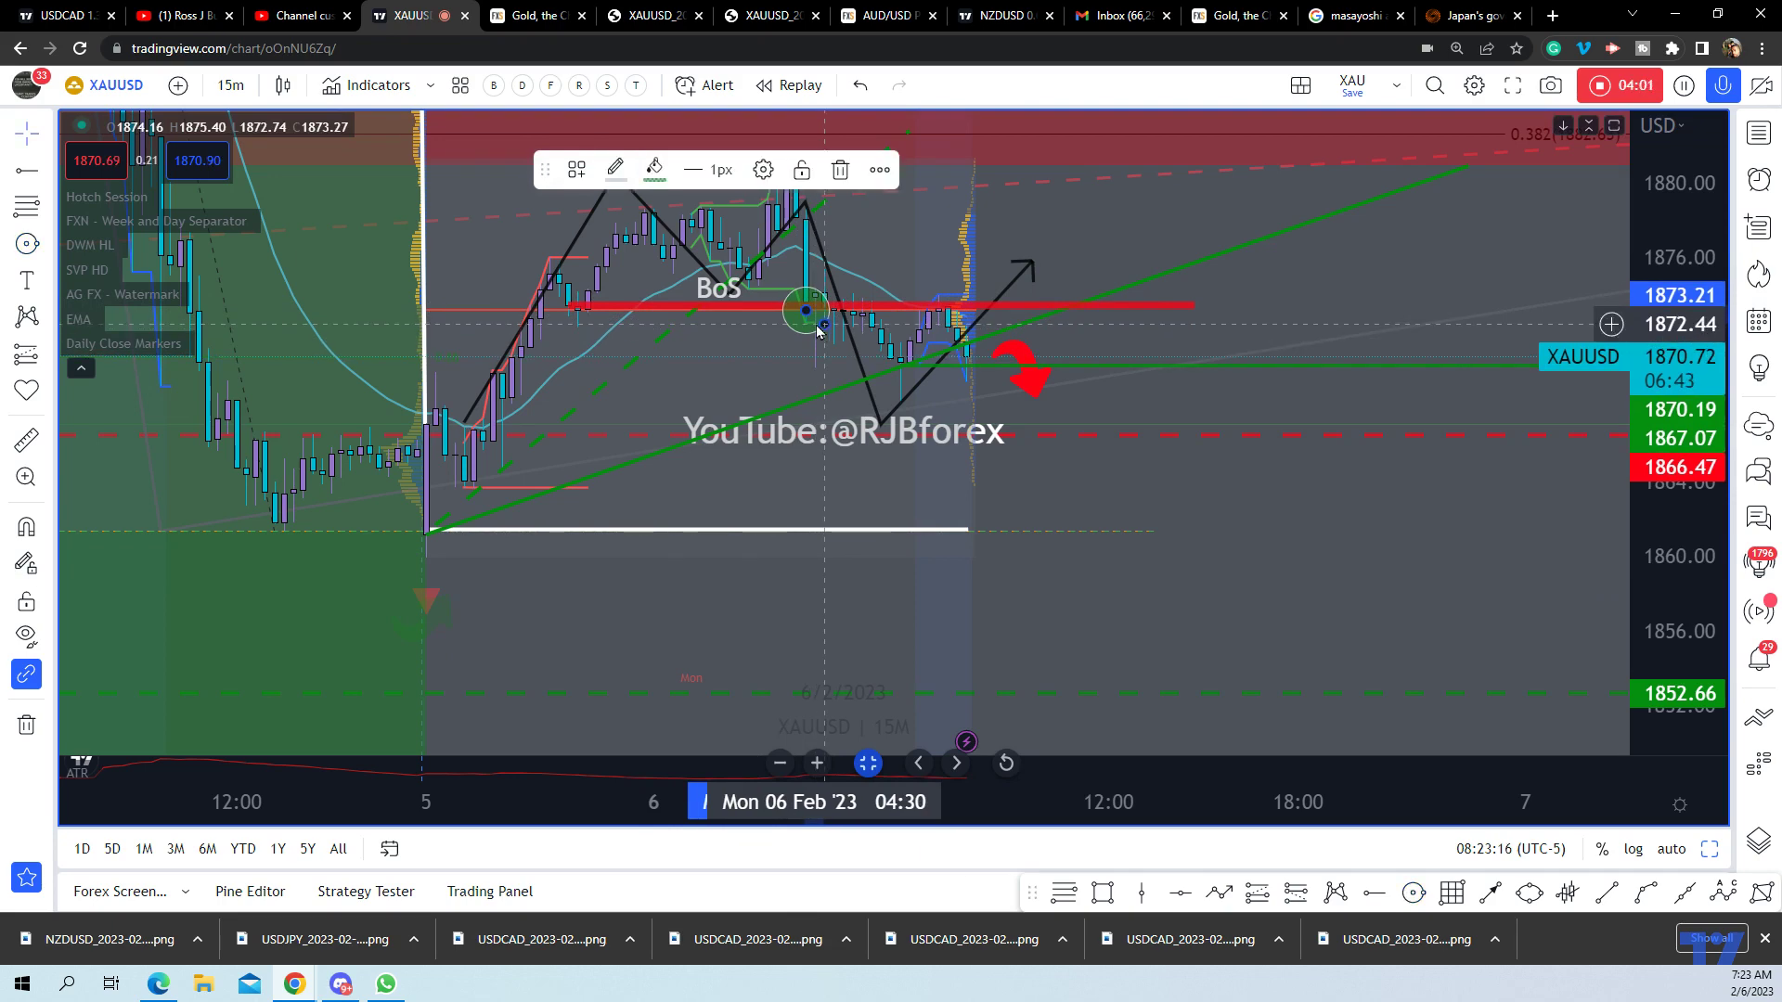
pyautogui.click(654, 170)
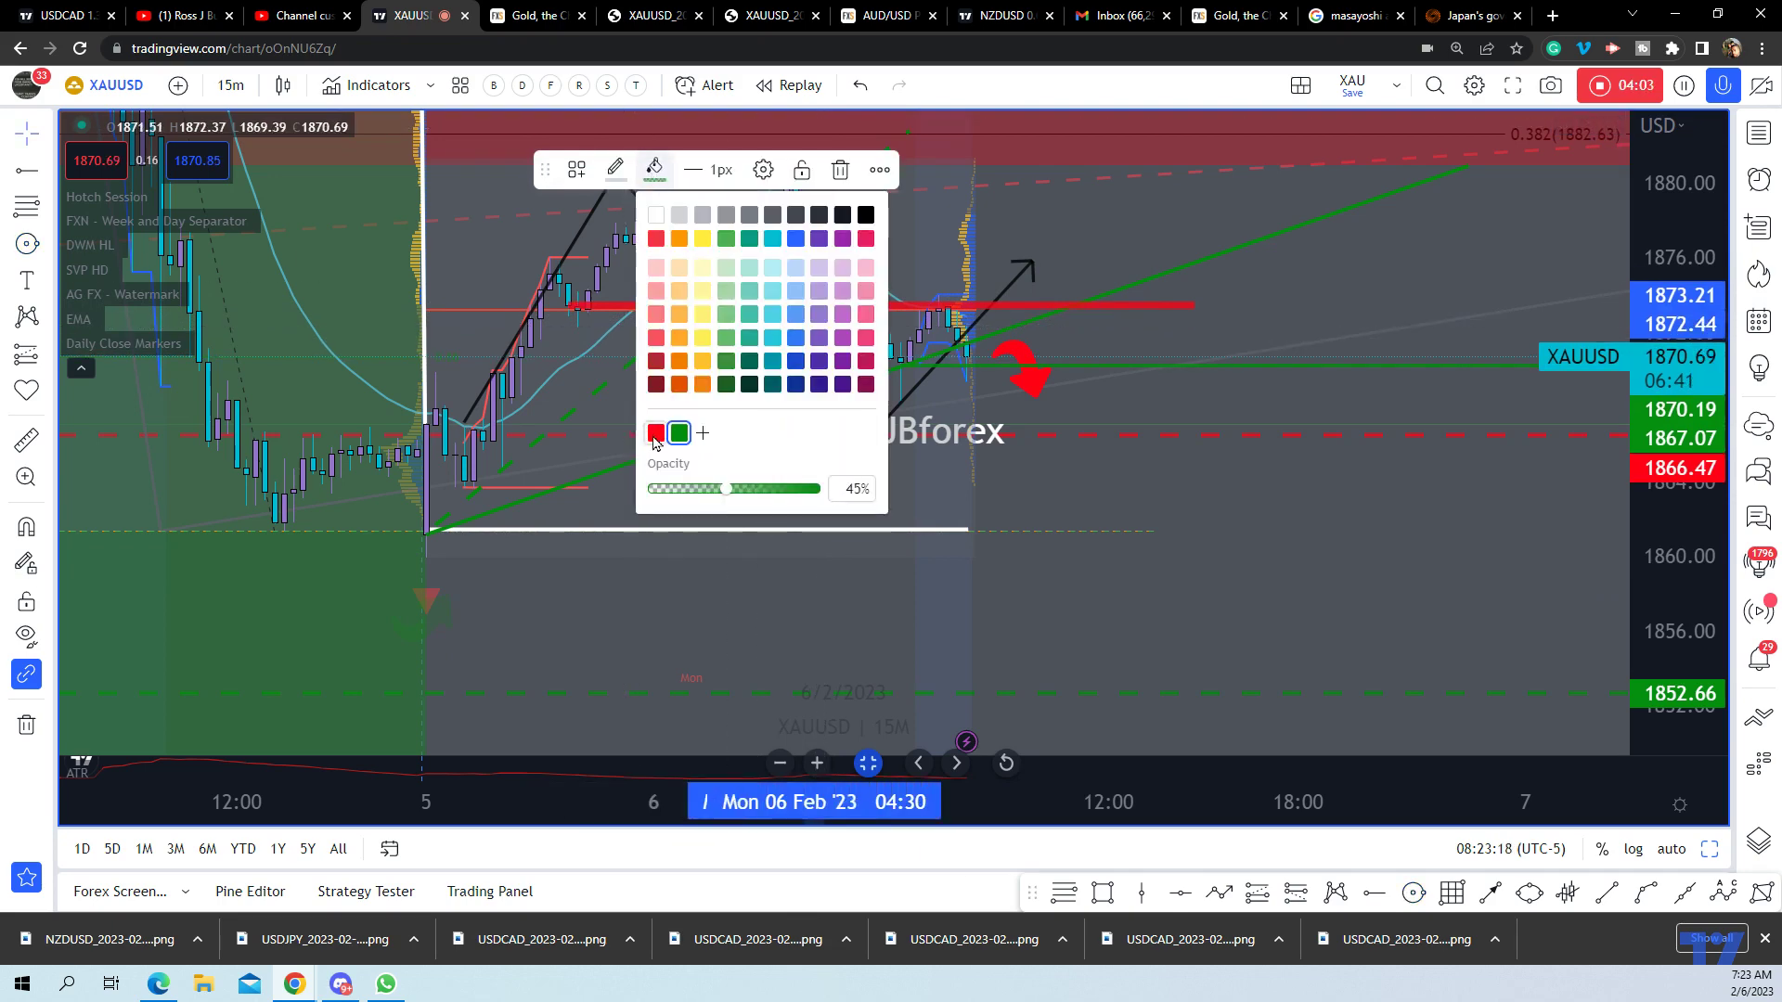
pyautogui.click(655, 434)
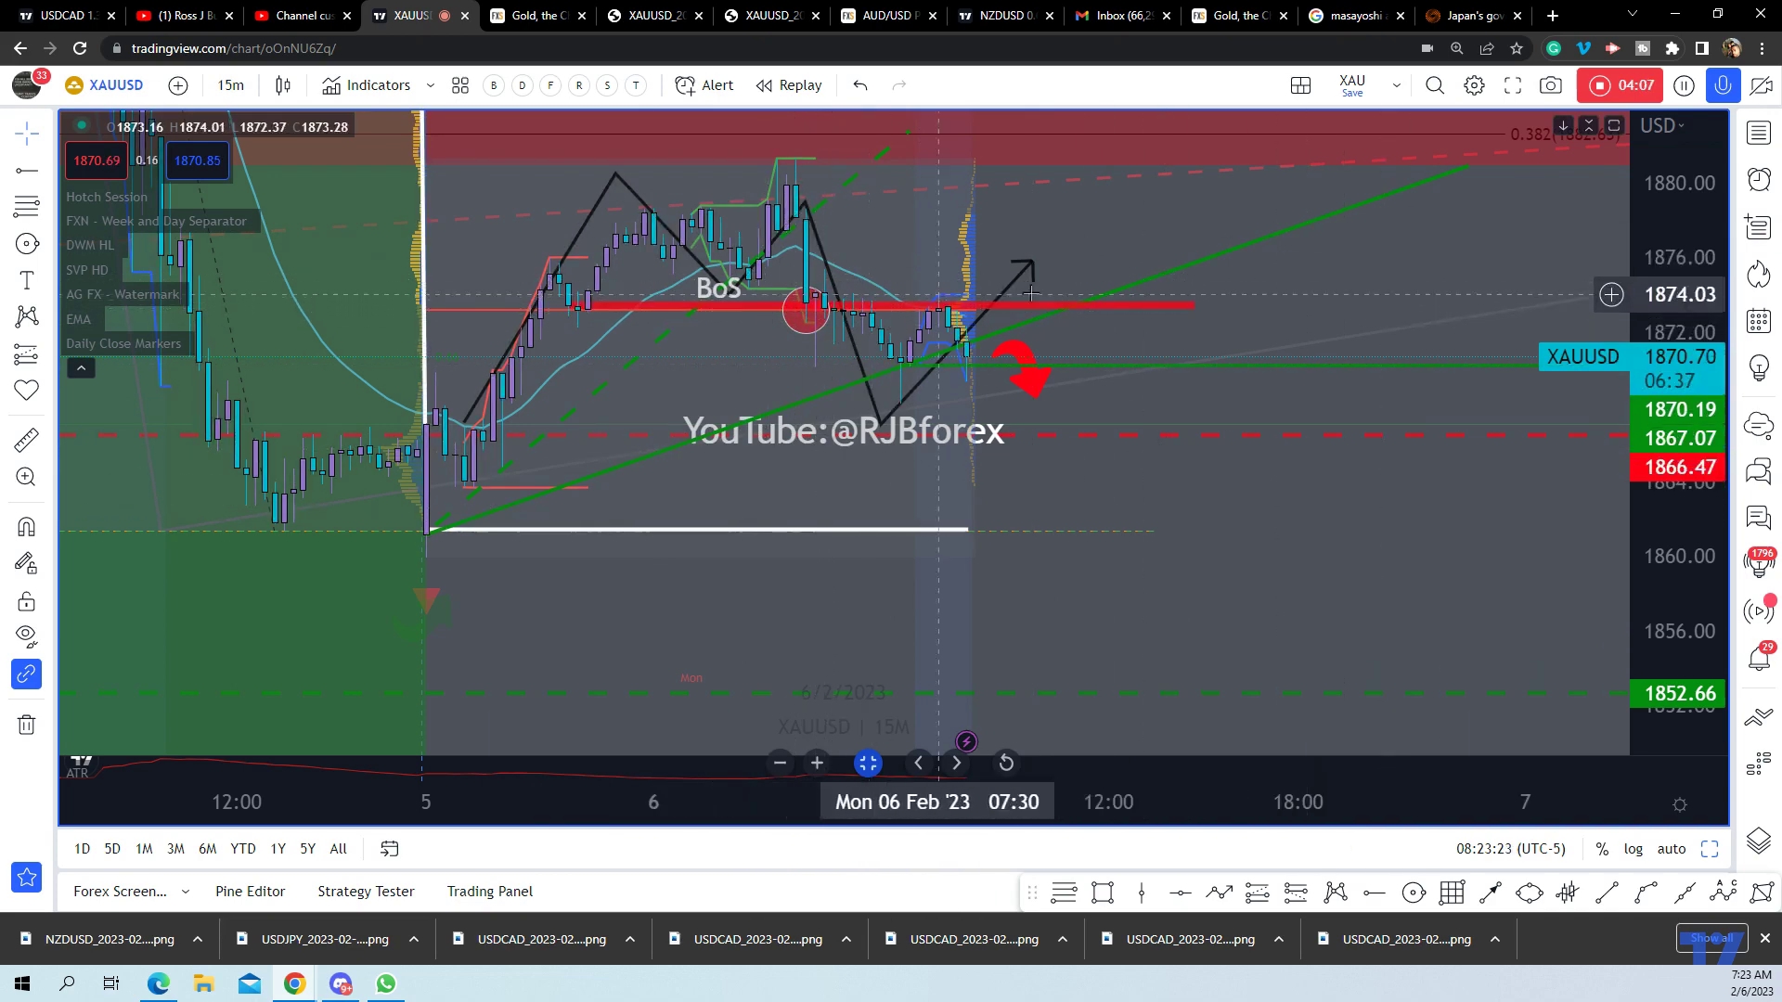
# Move the red zone's start to 1872.99 on 5 Feb 21:45 and add a dashed red horizontal ray at 1873.15 from 22:00
pyautogui.click(576, 308)
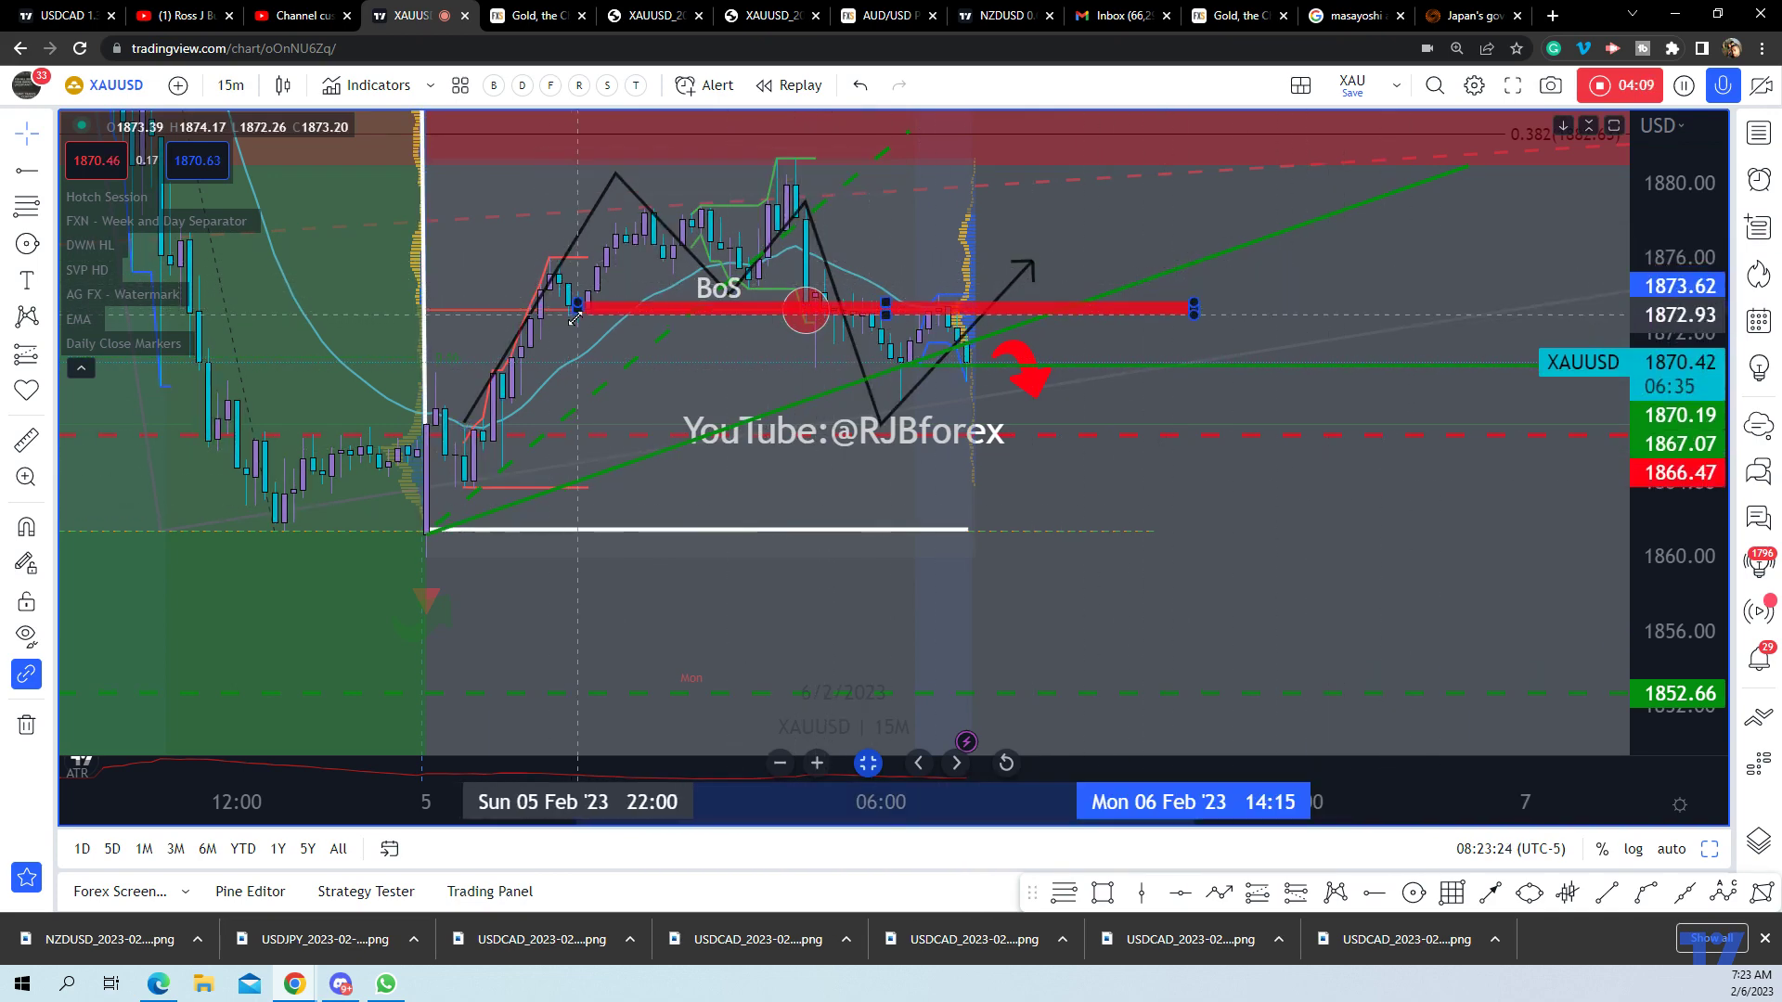
pyautogui.click(573, 312)
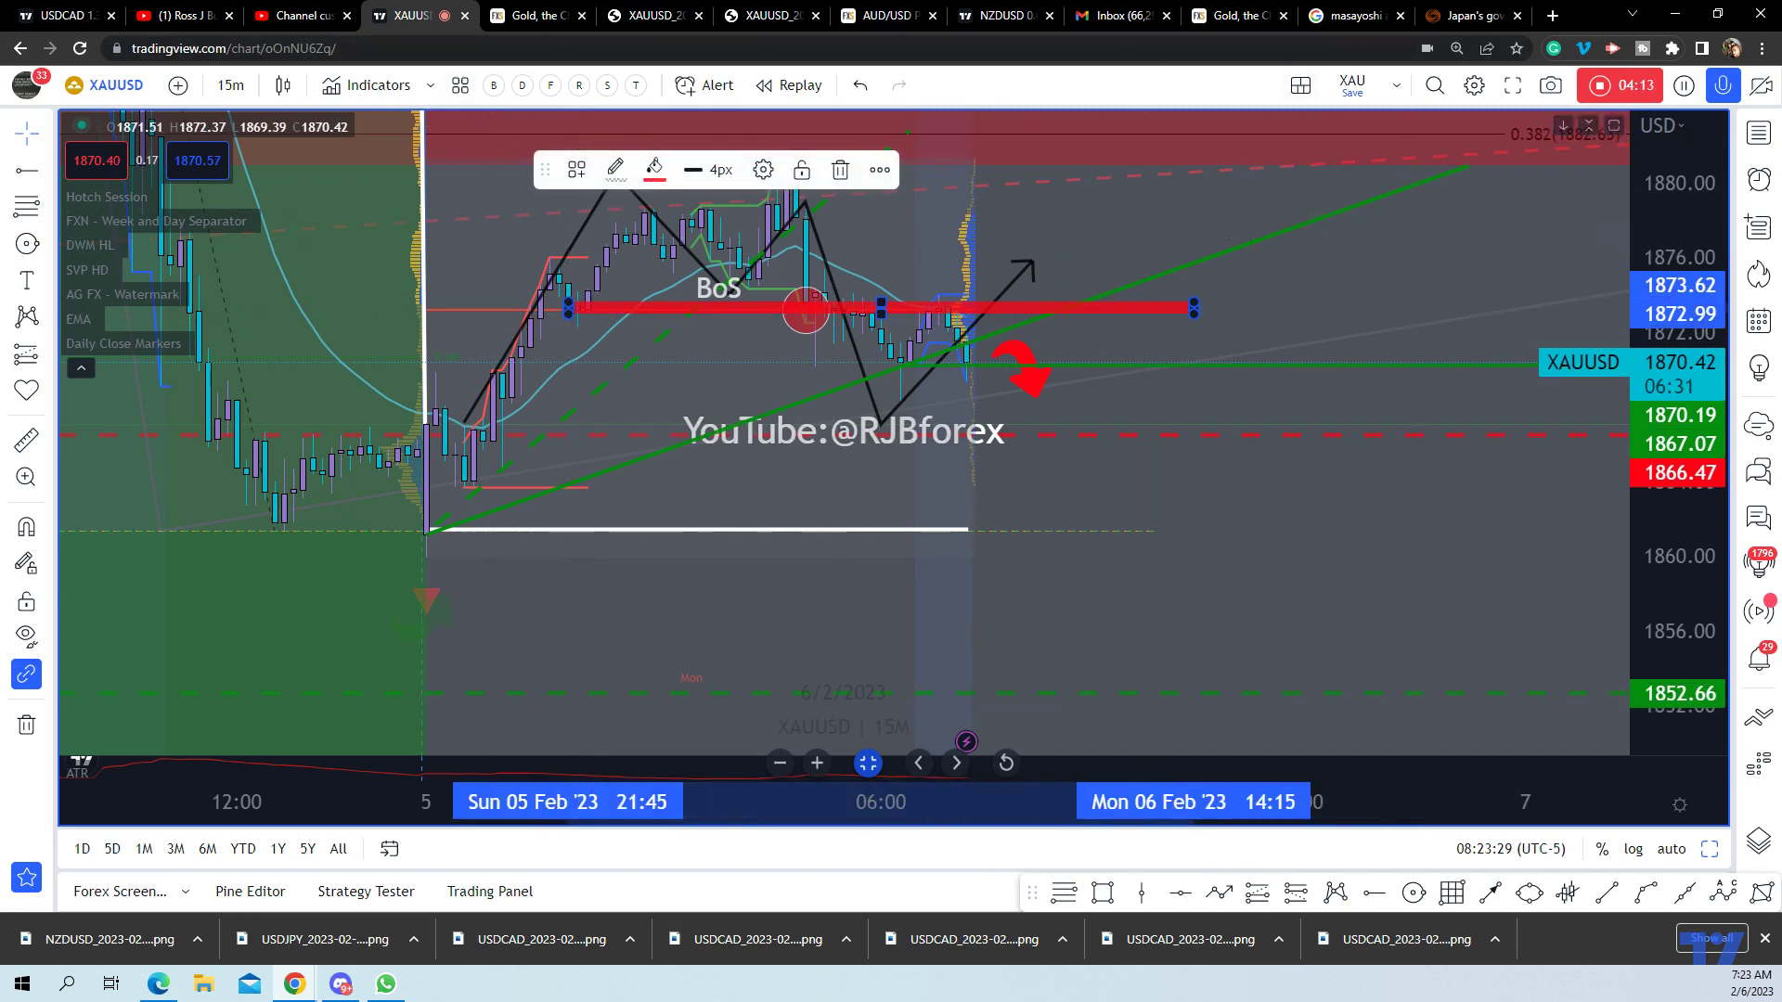
pyautogui.click(27, 175)
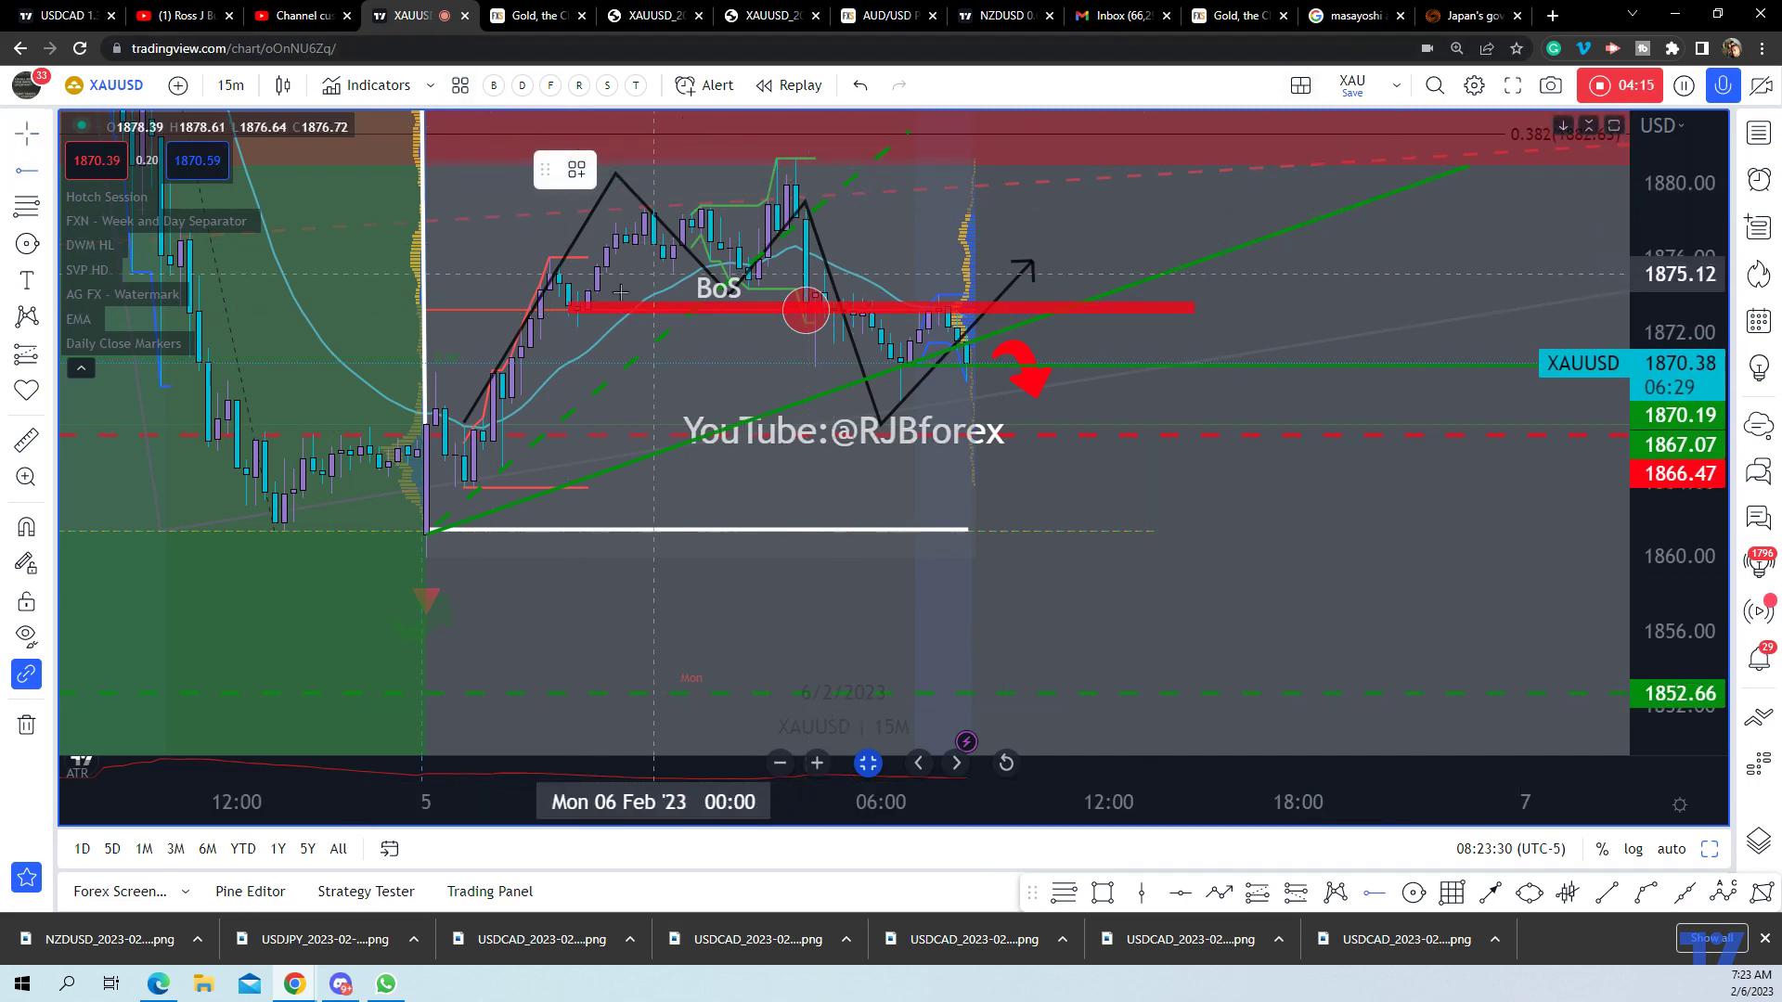
pyautogui.click(575, 312)
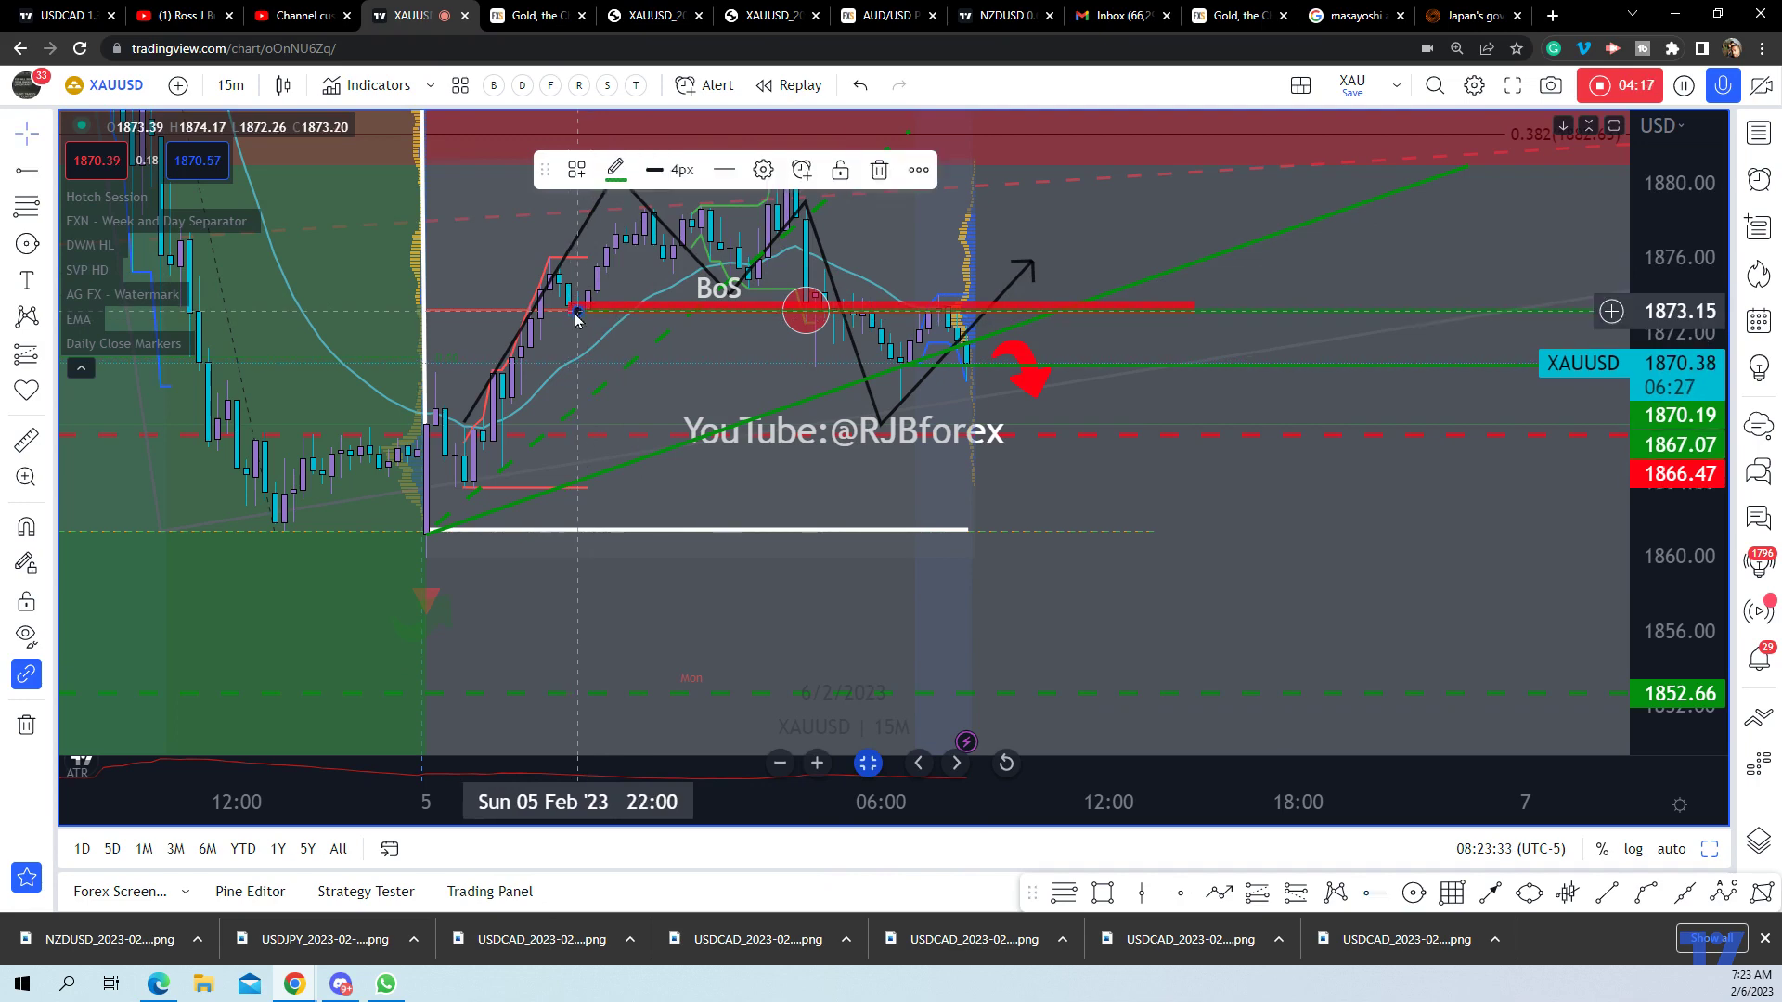
pyautogui.click(729, 171)
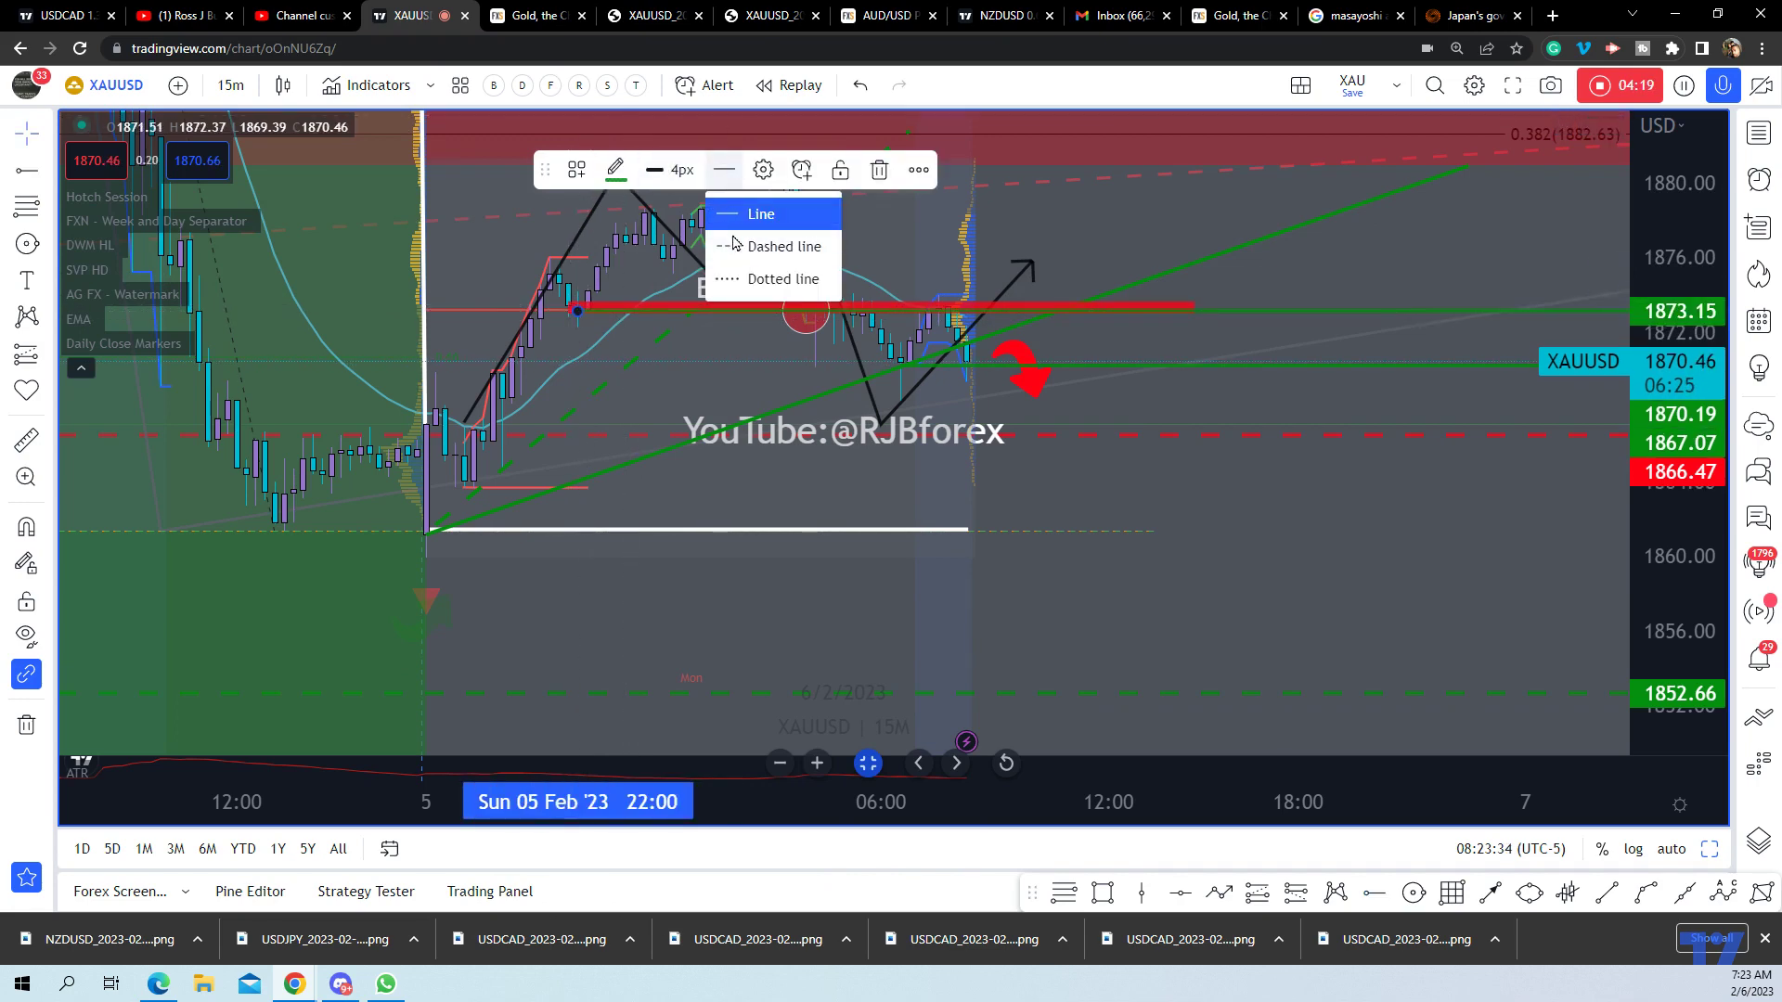
pyautogui.click(763, 245)
pyautogui.click(616, 173)
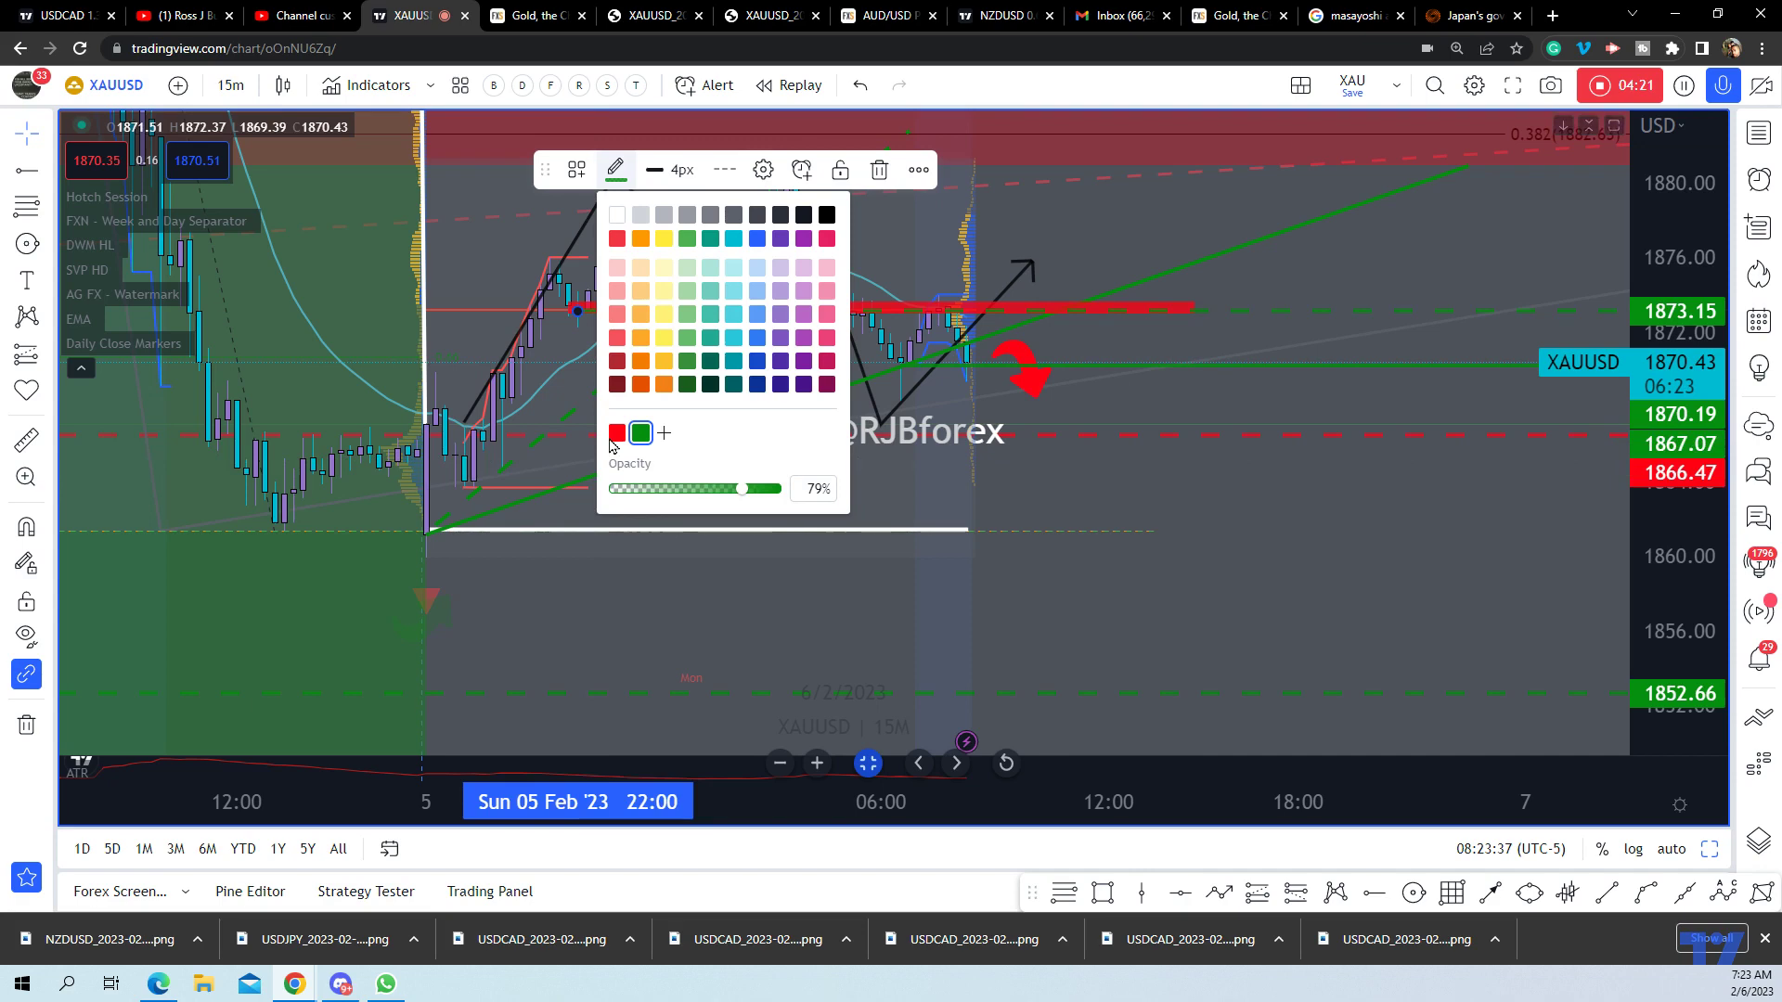
pyautogui.click(618, 234)
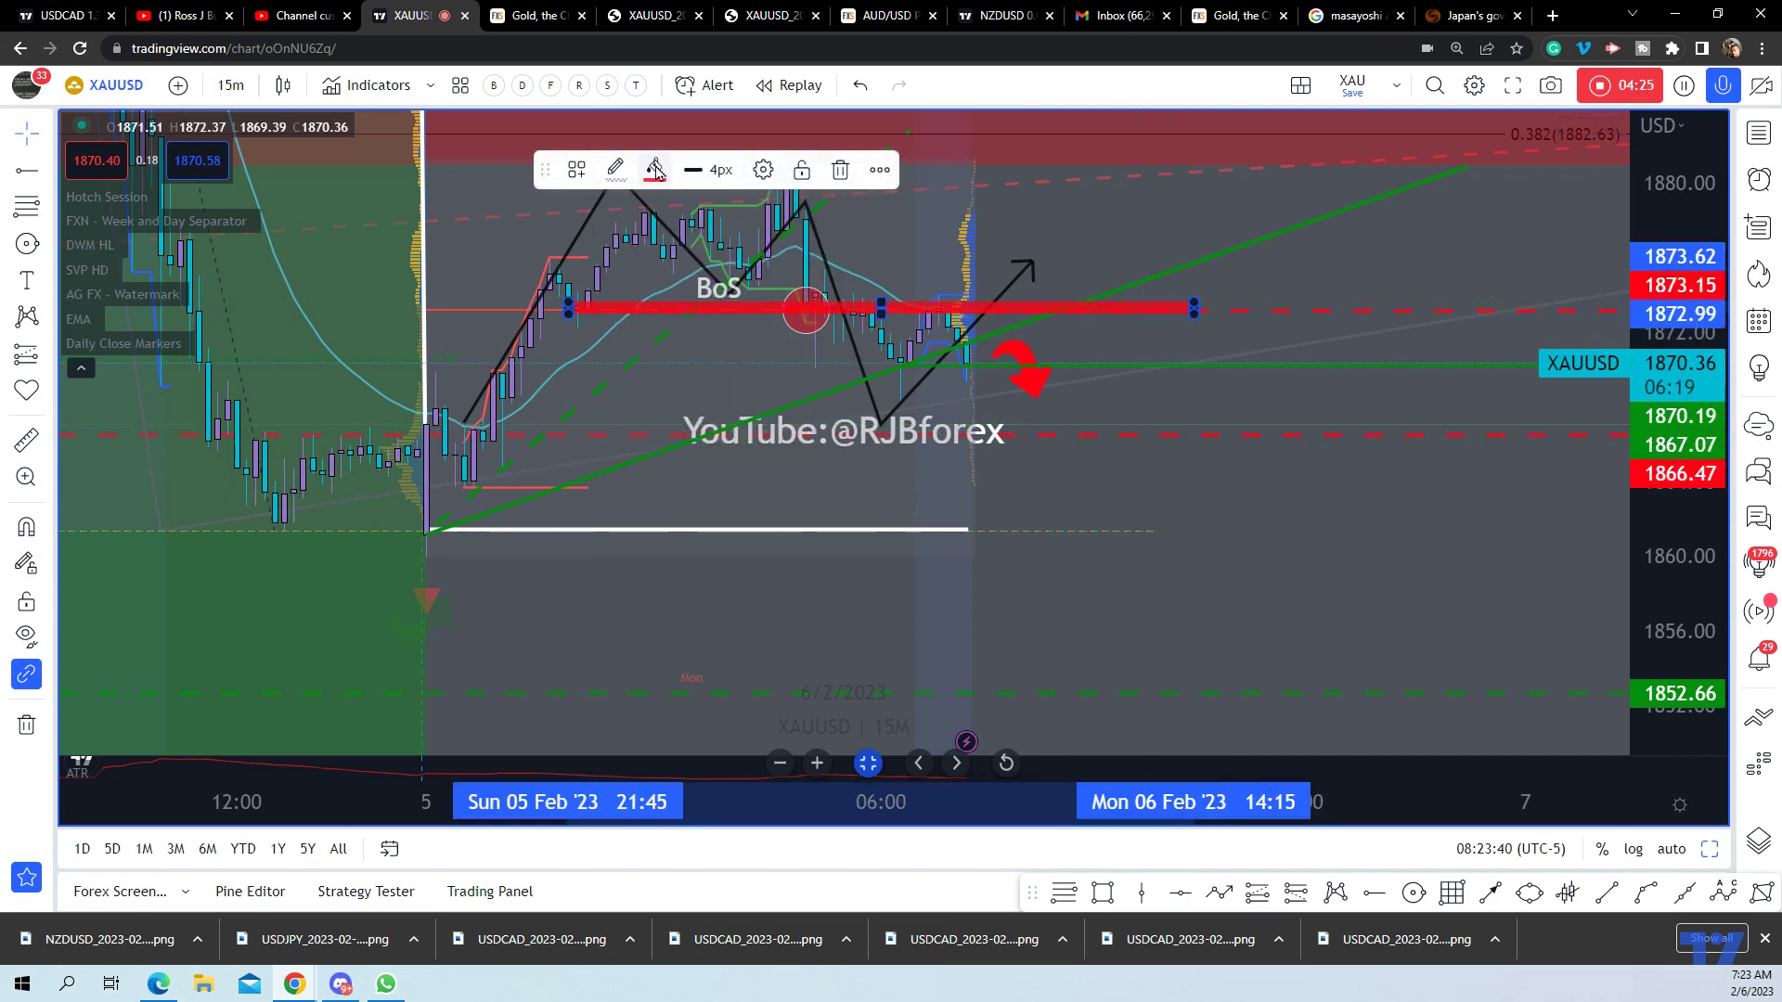
# Reduce the red zone's fill opacity to 11%
pyautogui.click(655, 168)
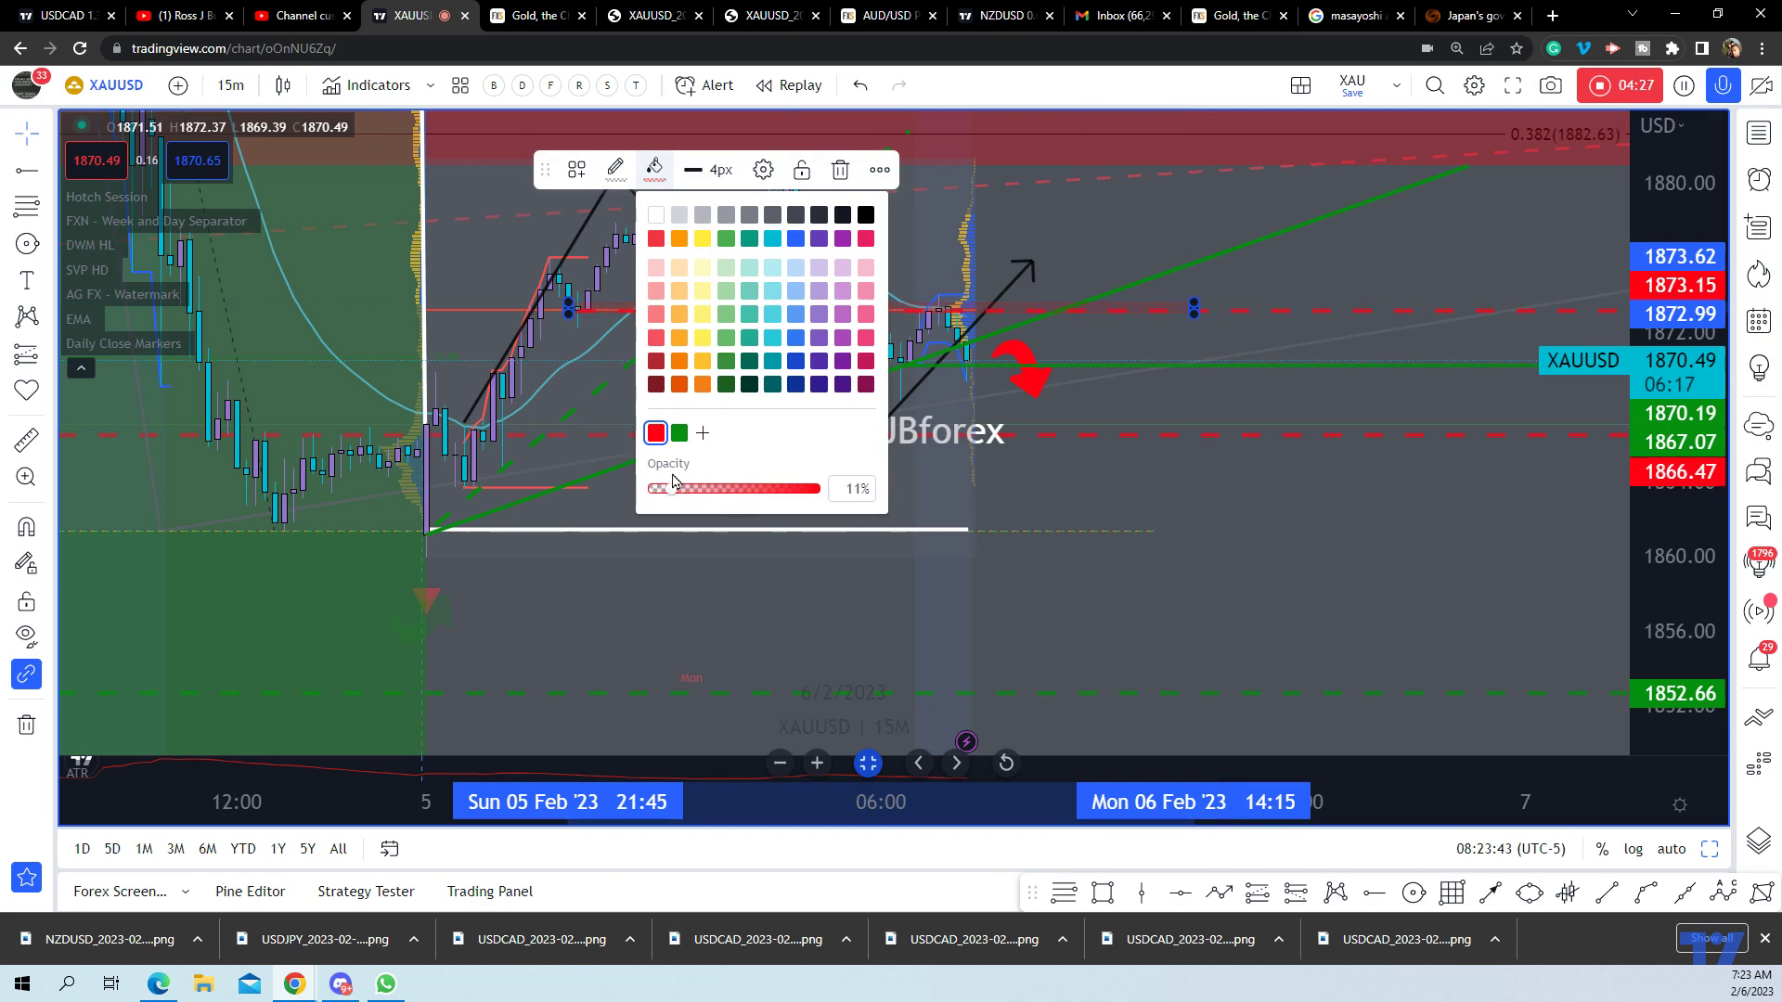
pyautogui.click(1188, 214)
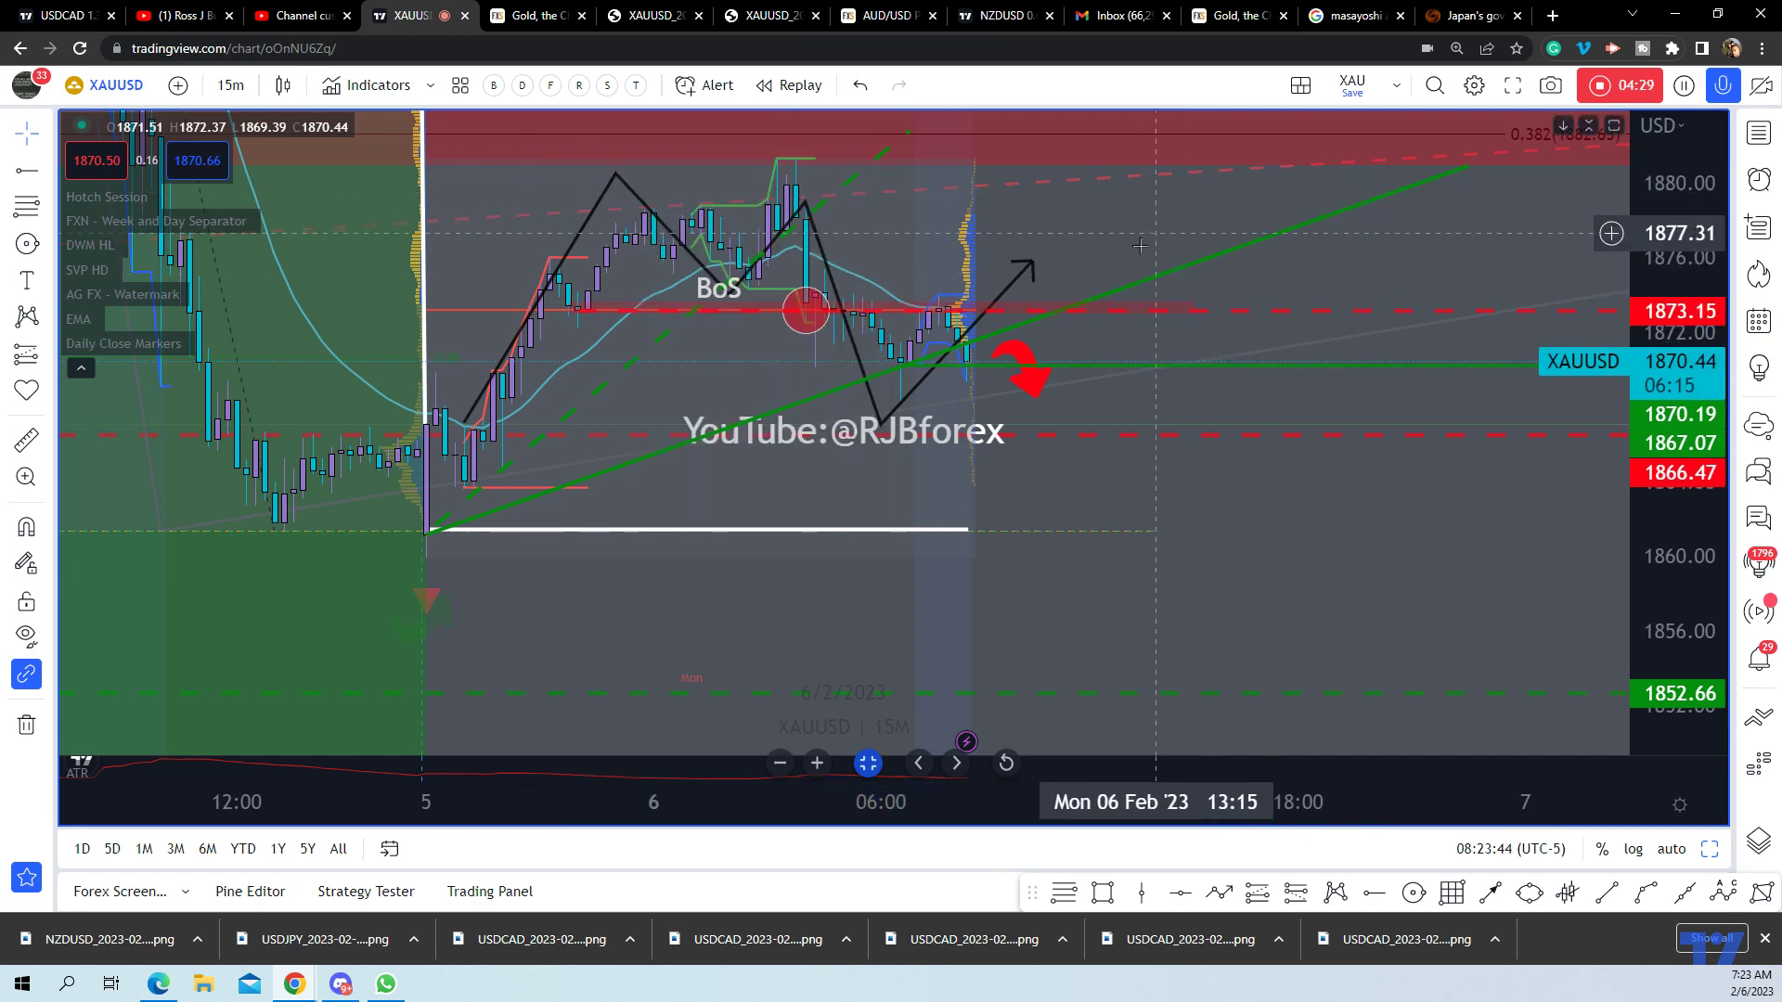
pyautogui.click(890, 314)
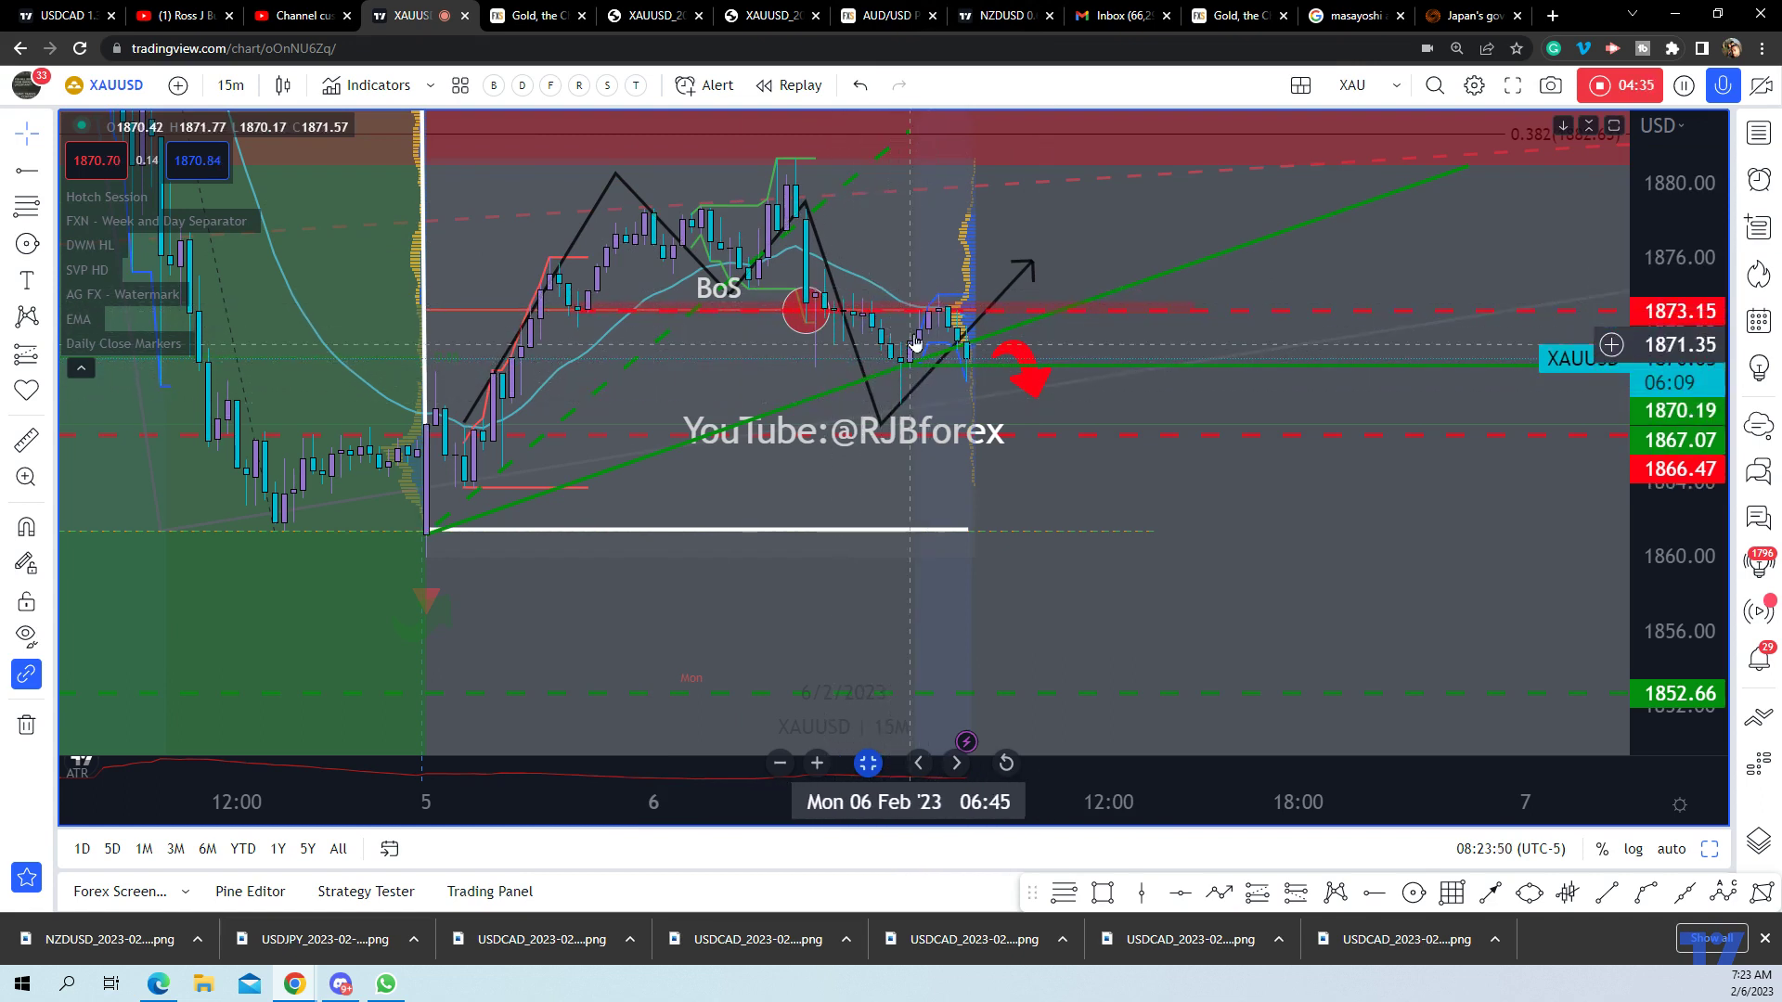
pyautogui.click(909, 372)
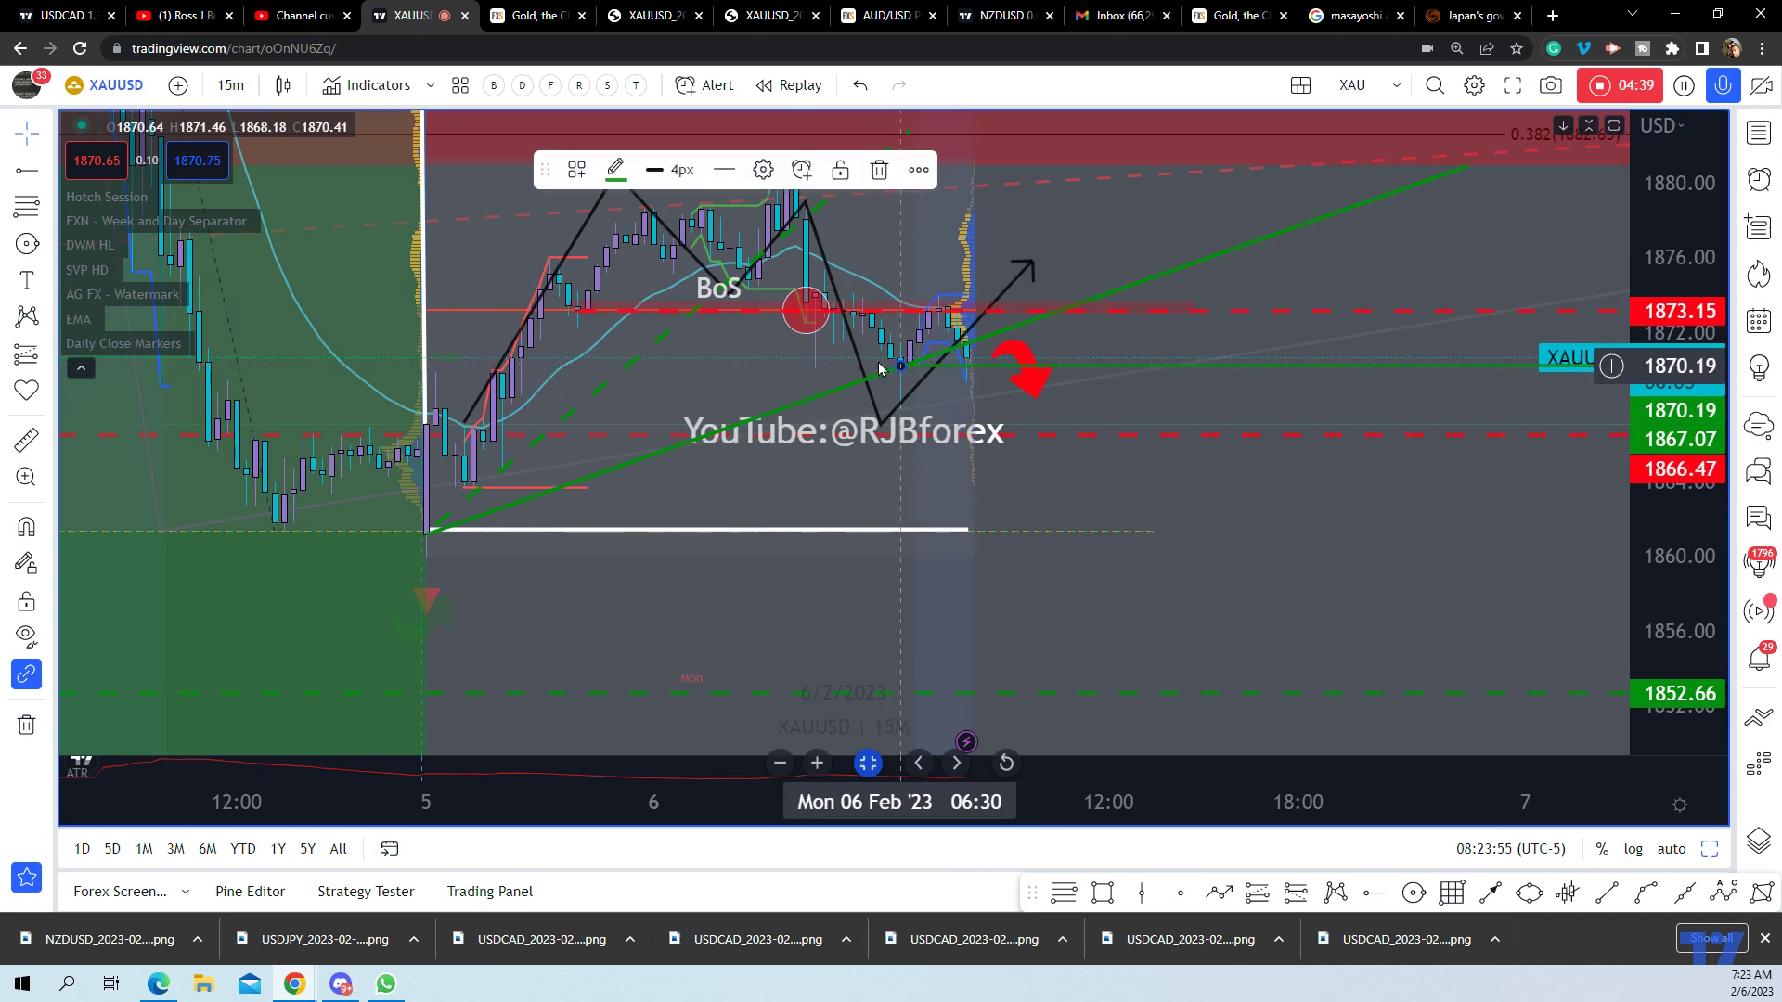
pyautogui.click(1404, 340)
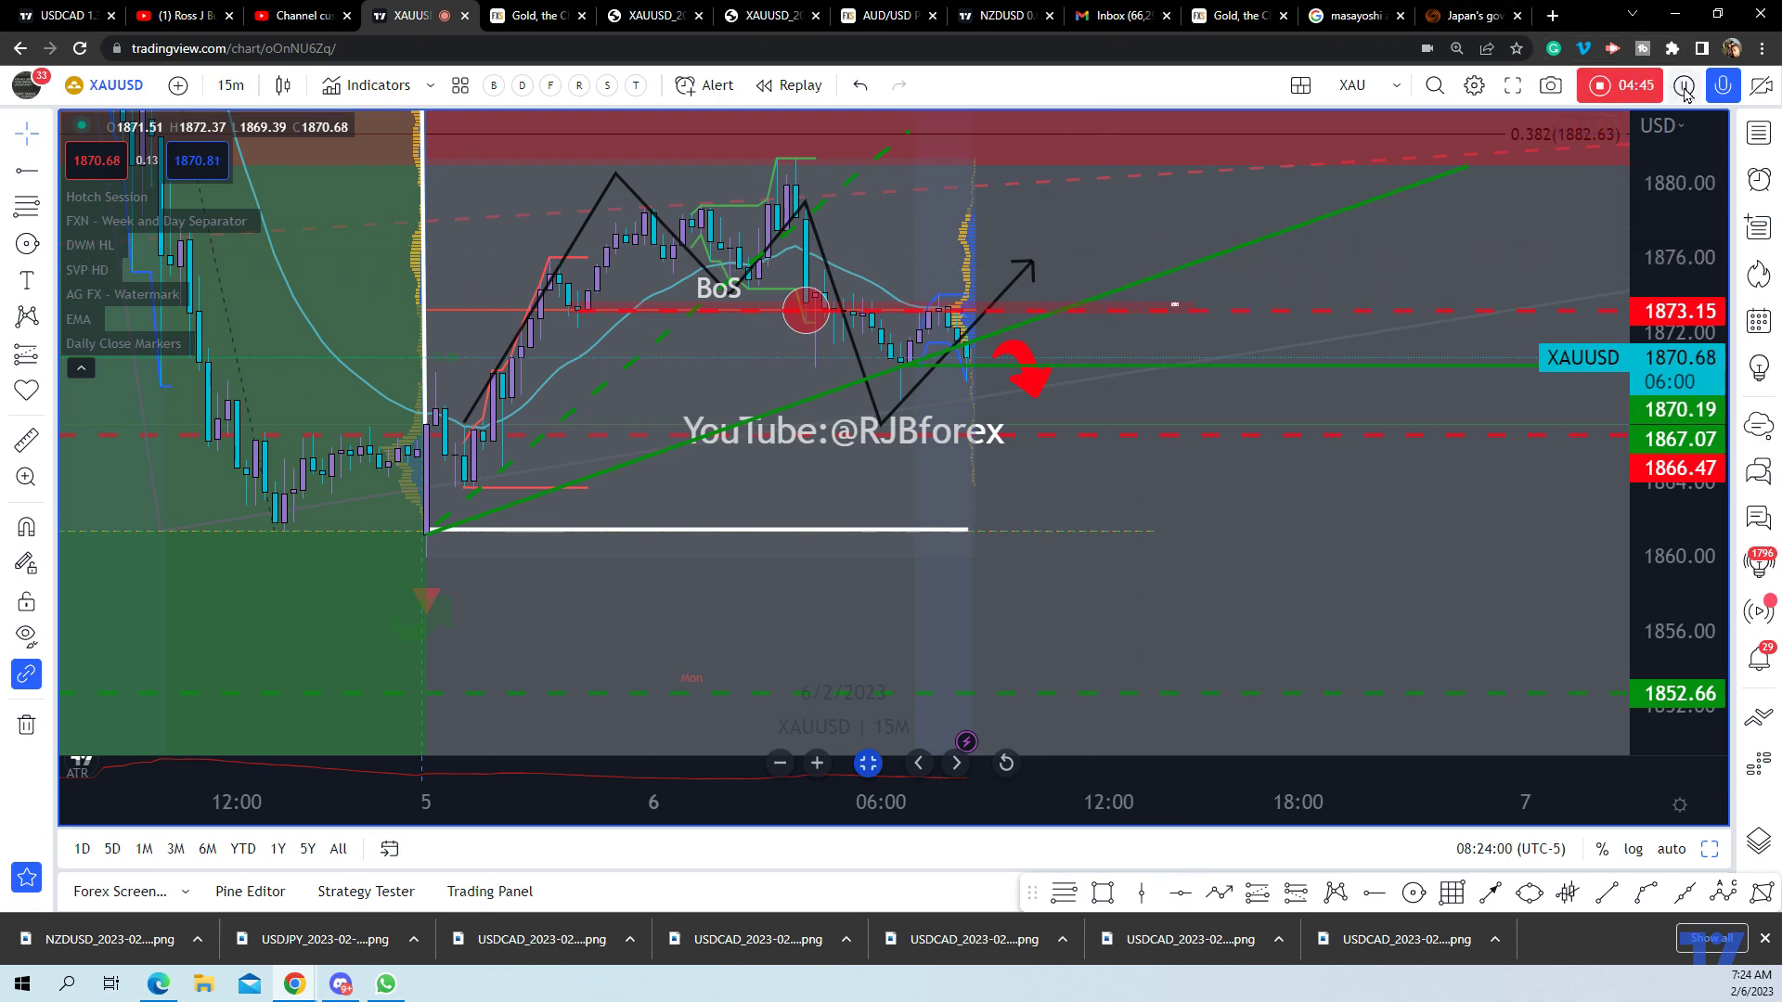
# Add a "HoD" text label beside the day's high, at about 1881.25 on 6 Feb 04:15
pyautogui.hotkey('alt', 't')
pyautogui.click(812, 162)
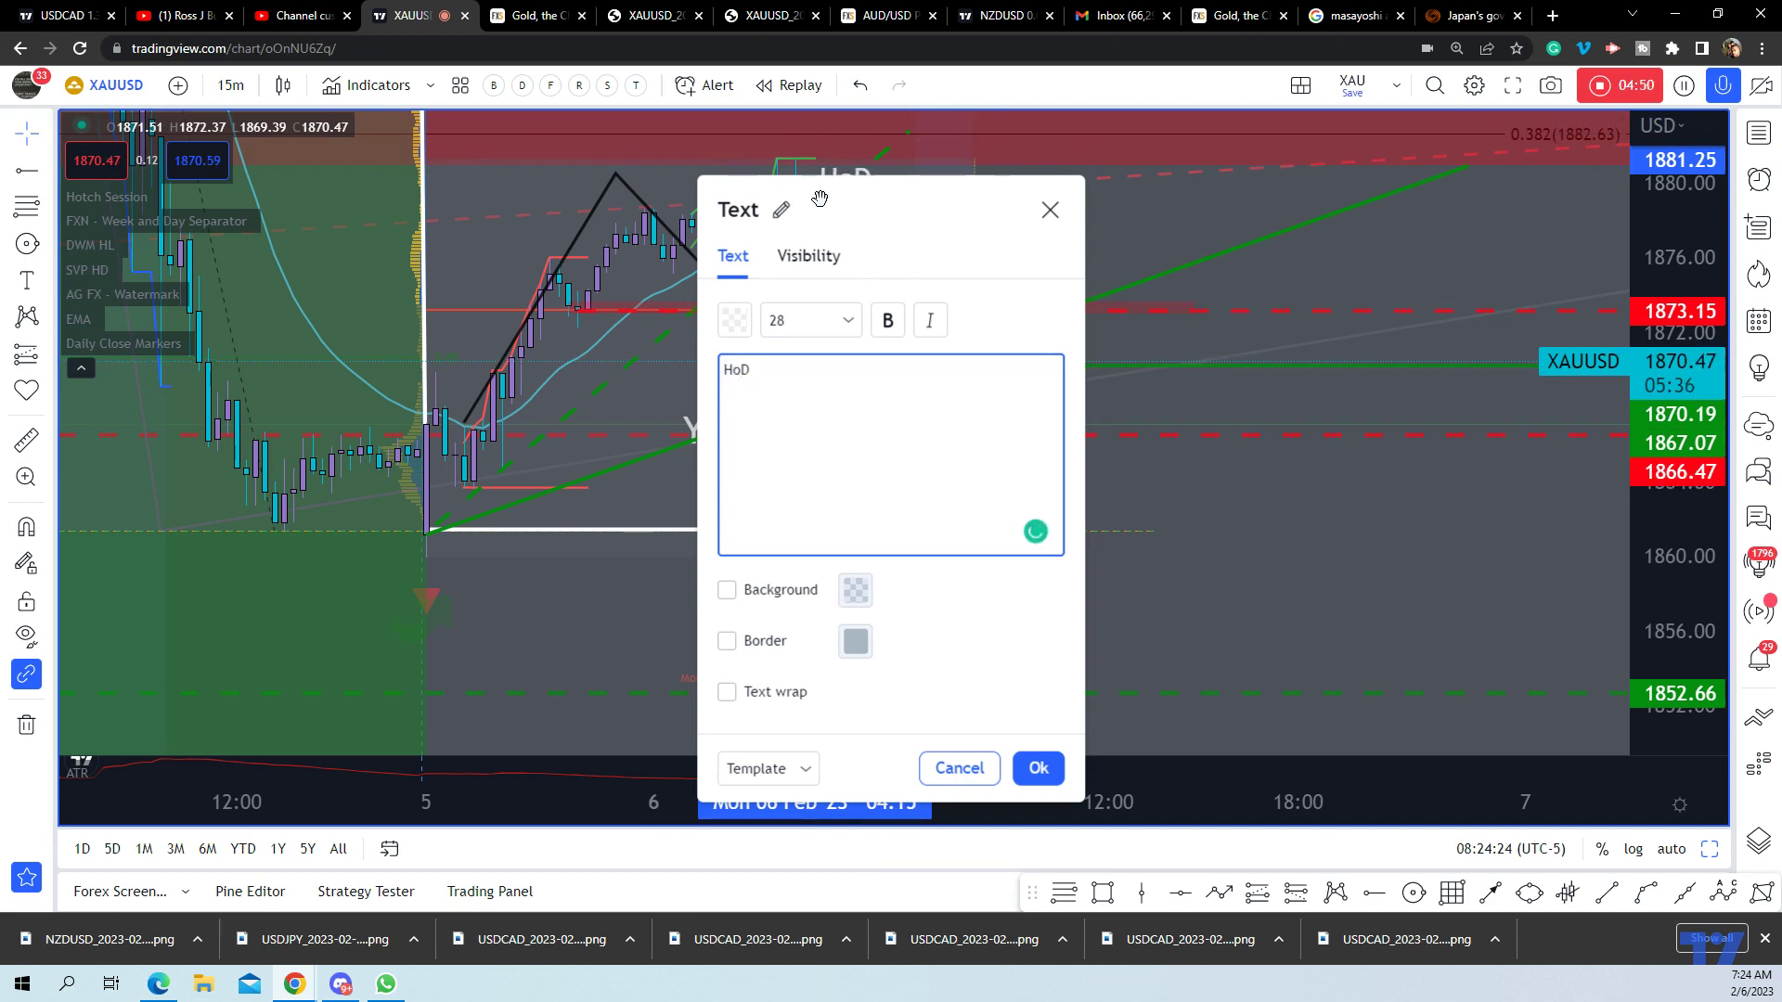
pyautogui.click(1039, 768)
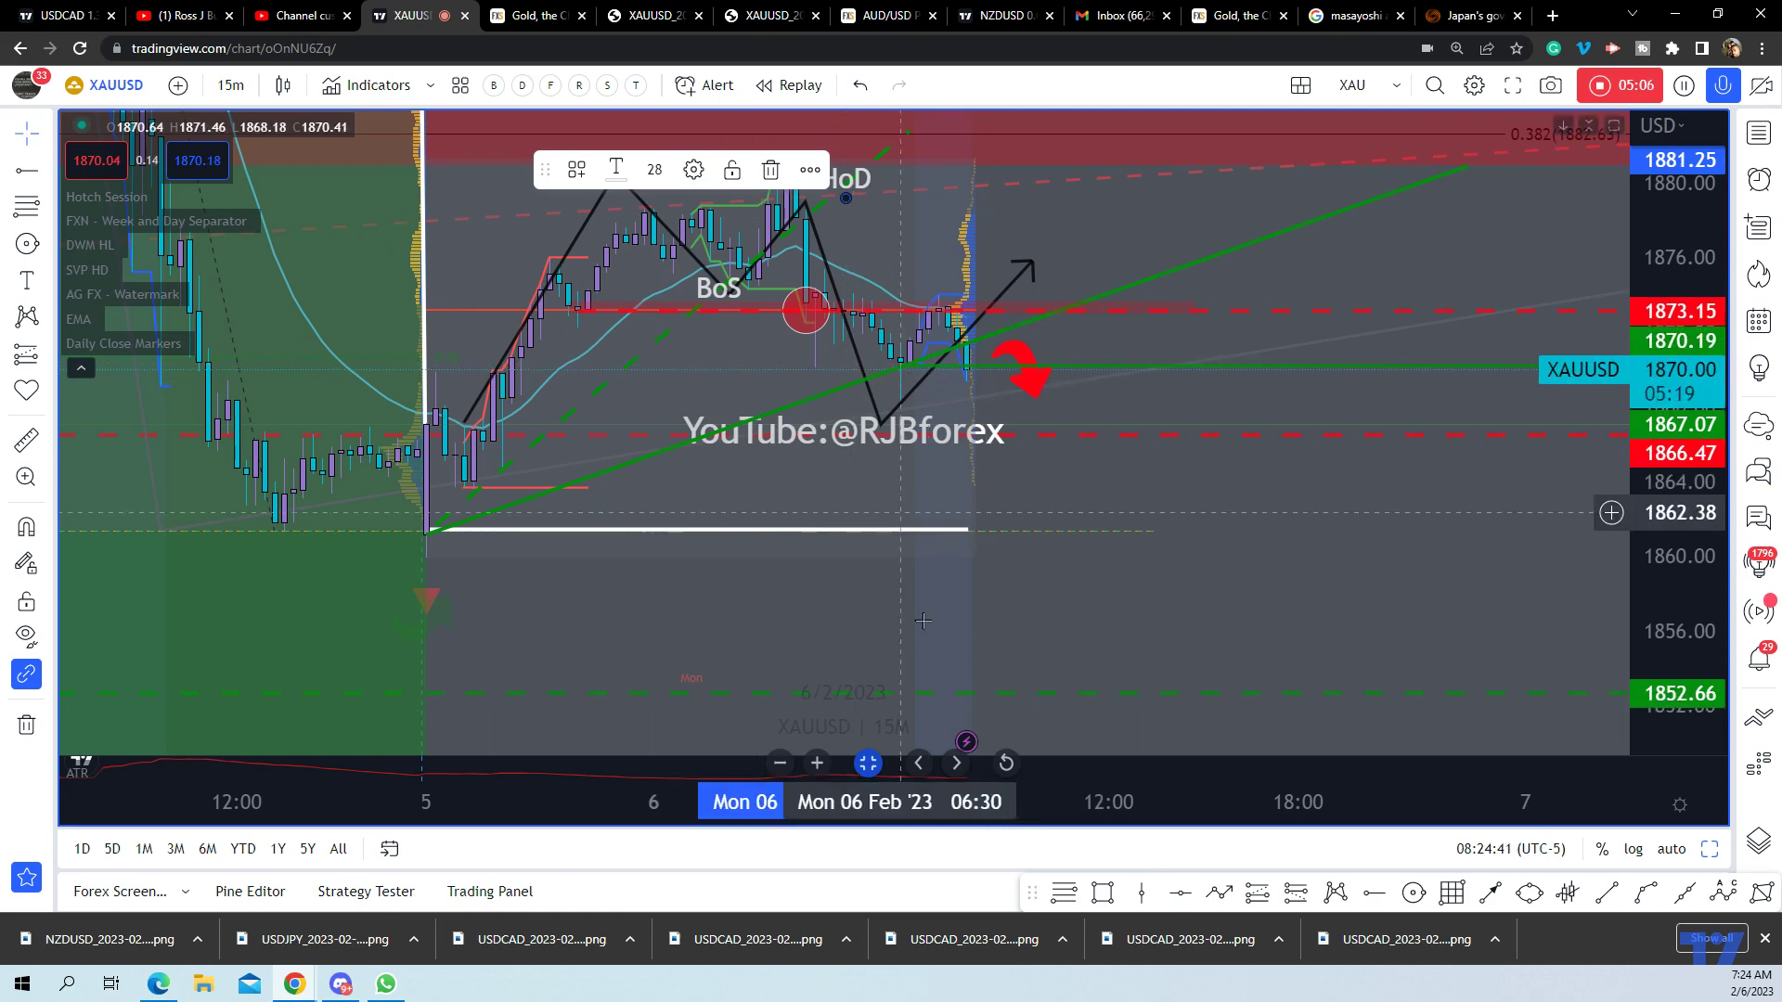
# Add a "LoD" text label and position it just below the 6 Feb 06:30 low, at about 1870.86
pyautogui.click(26, 280)
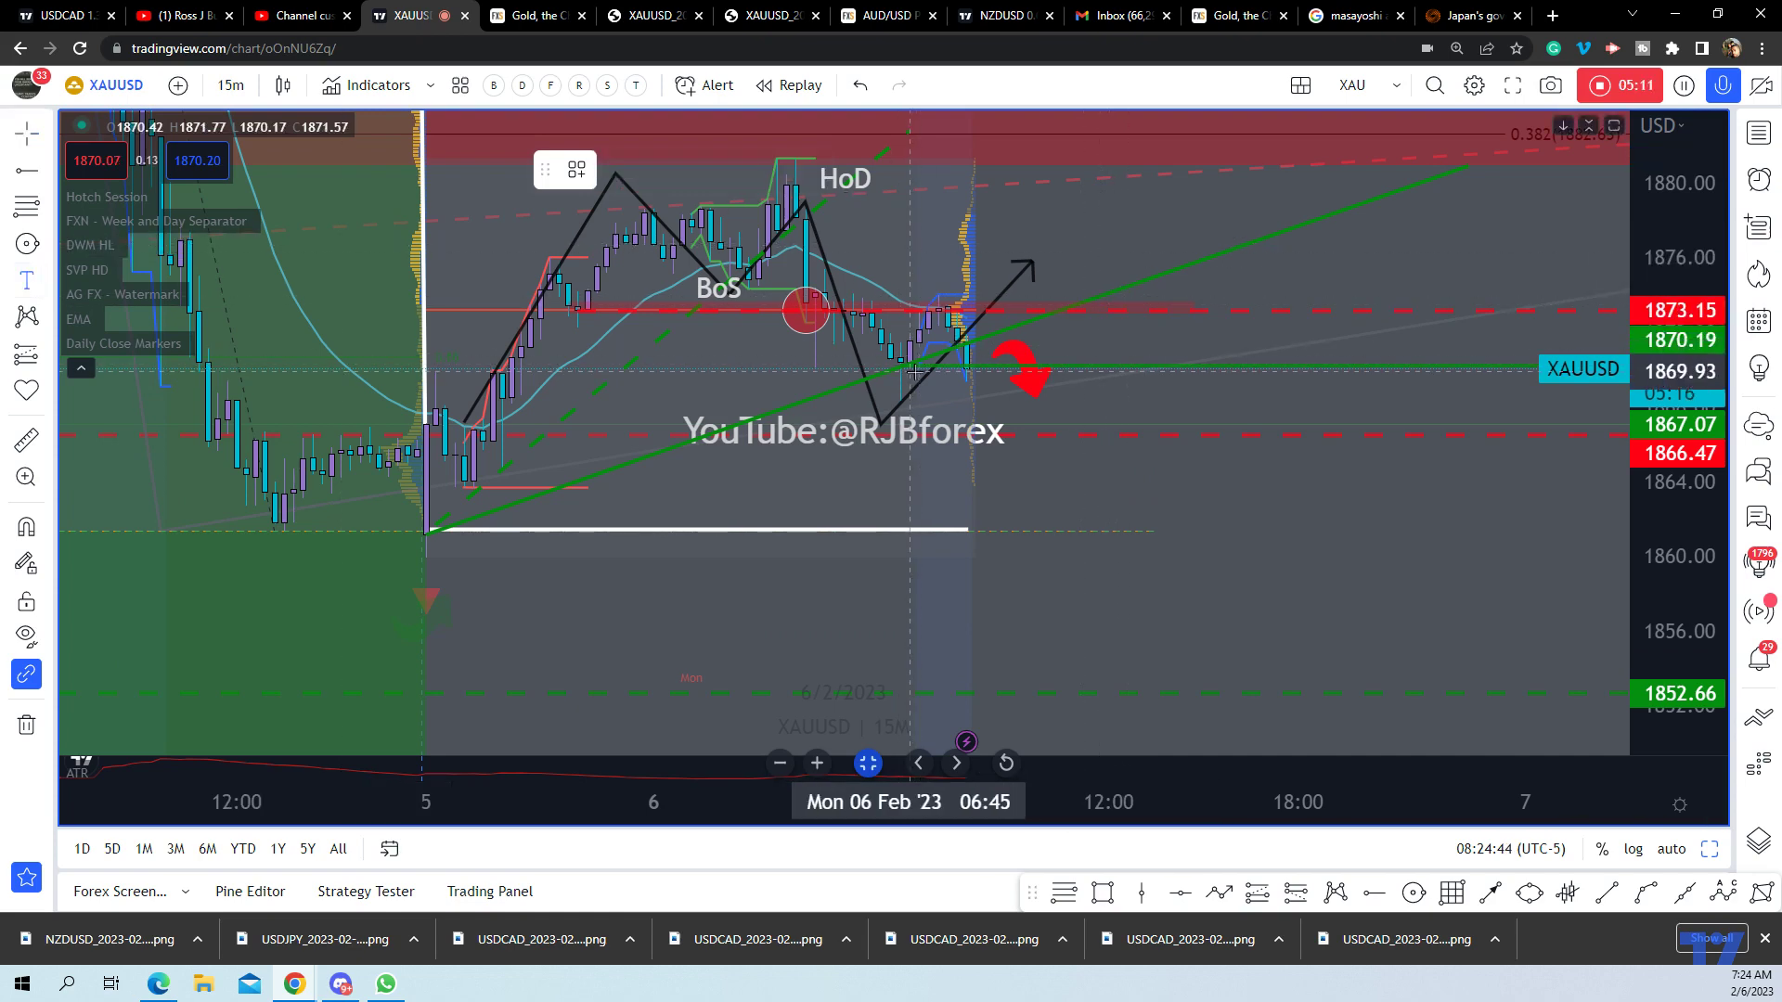
pyautogui.click(884, 392)
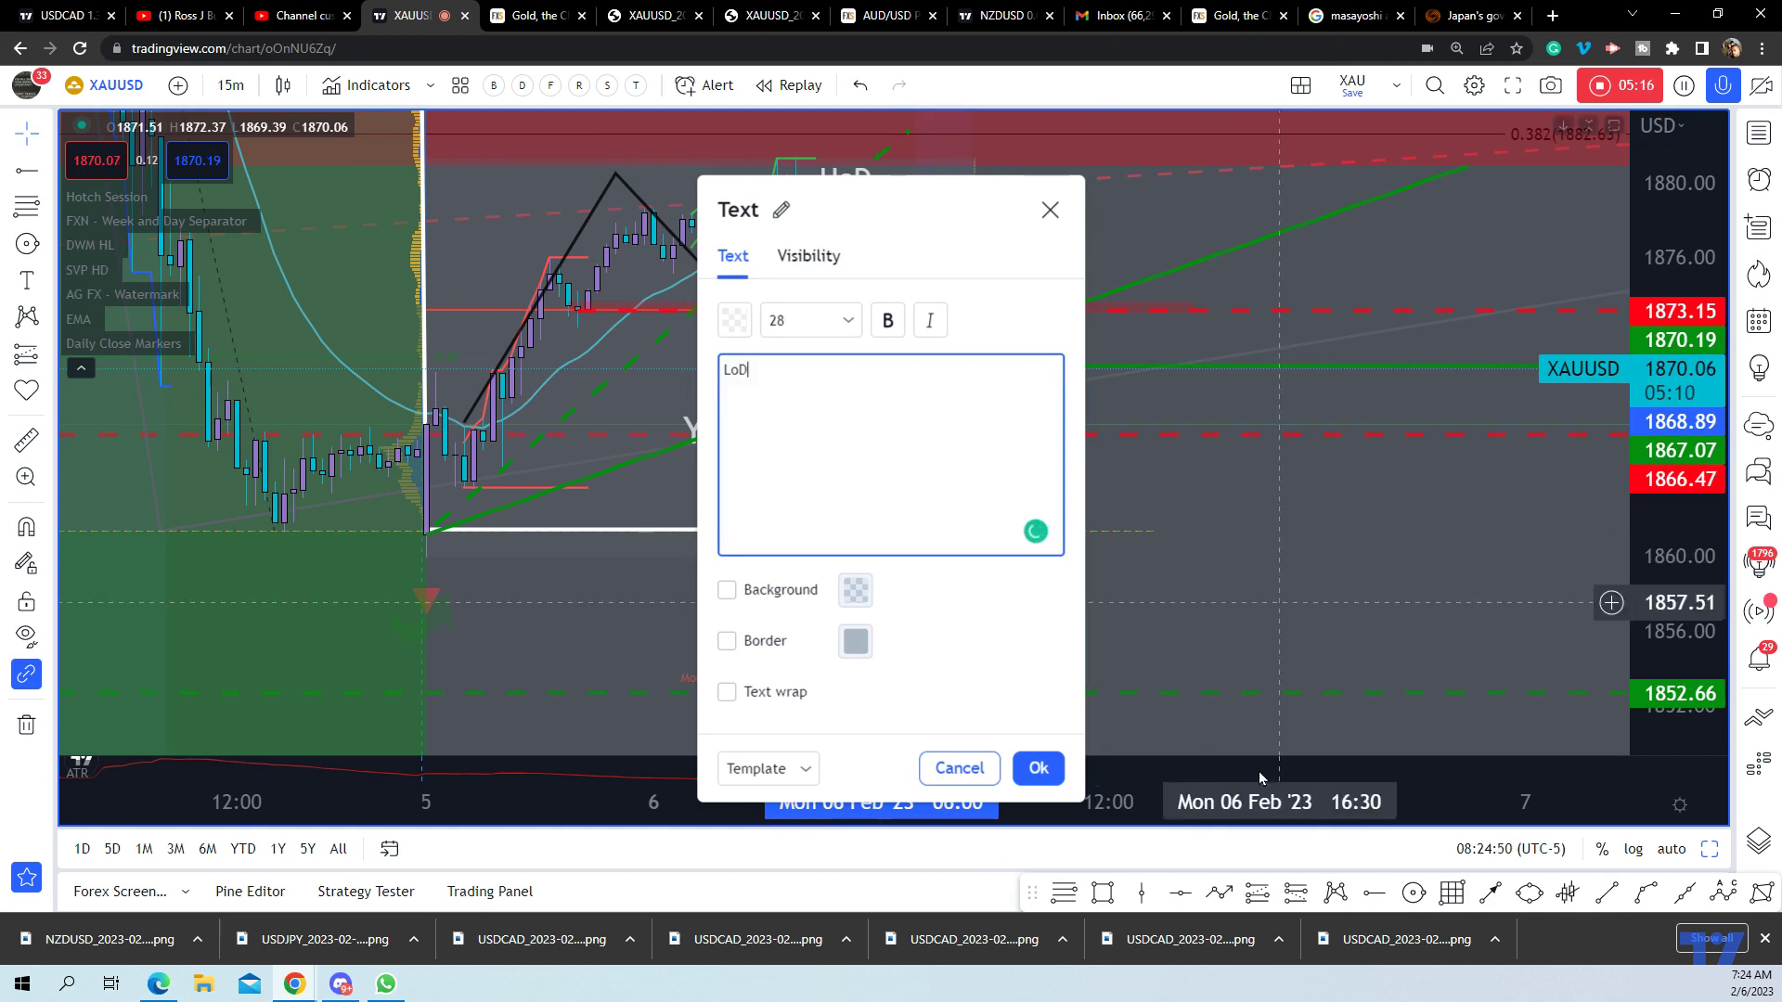
pyautogui.click(1036, 767)
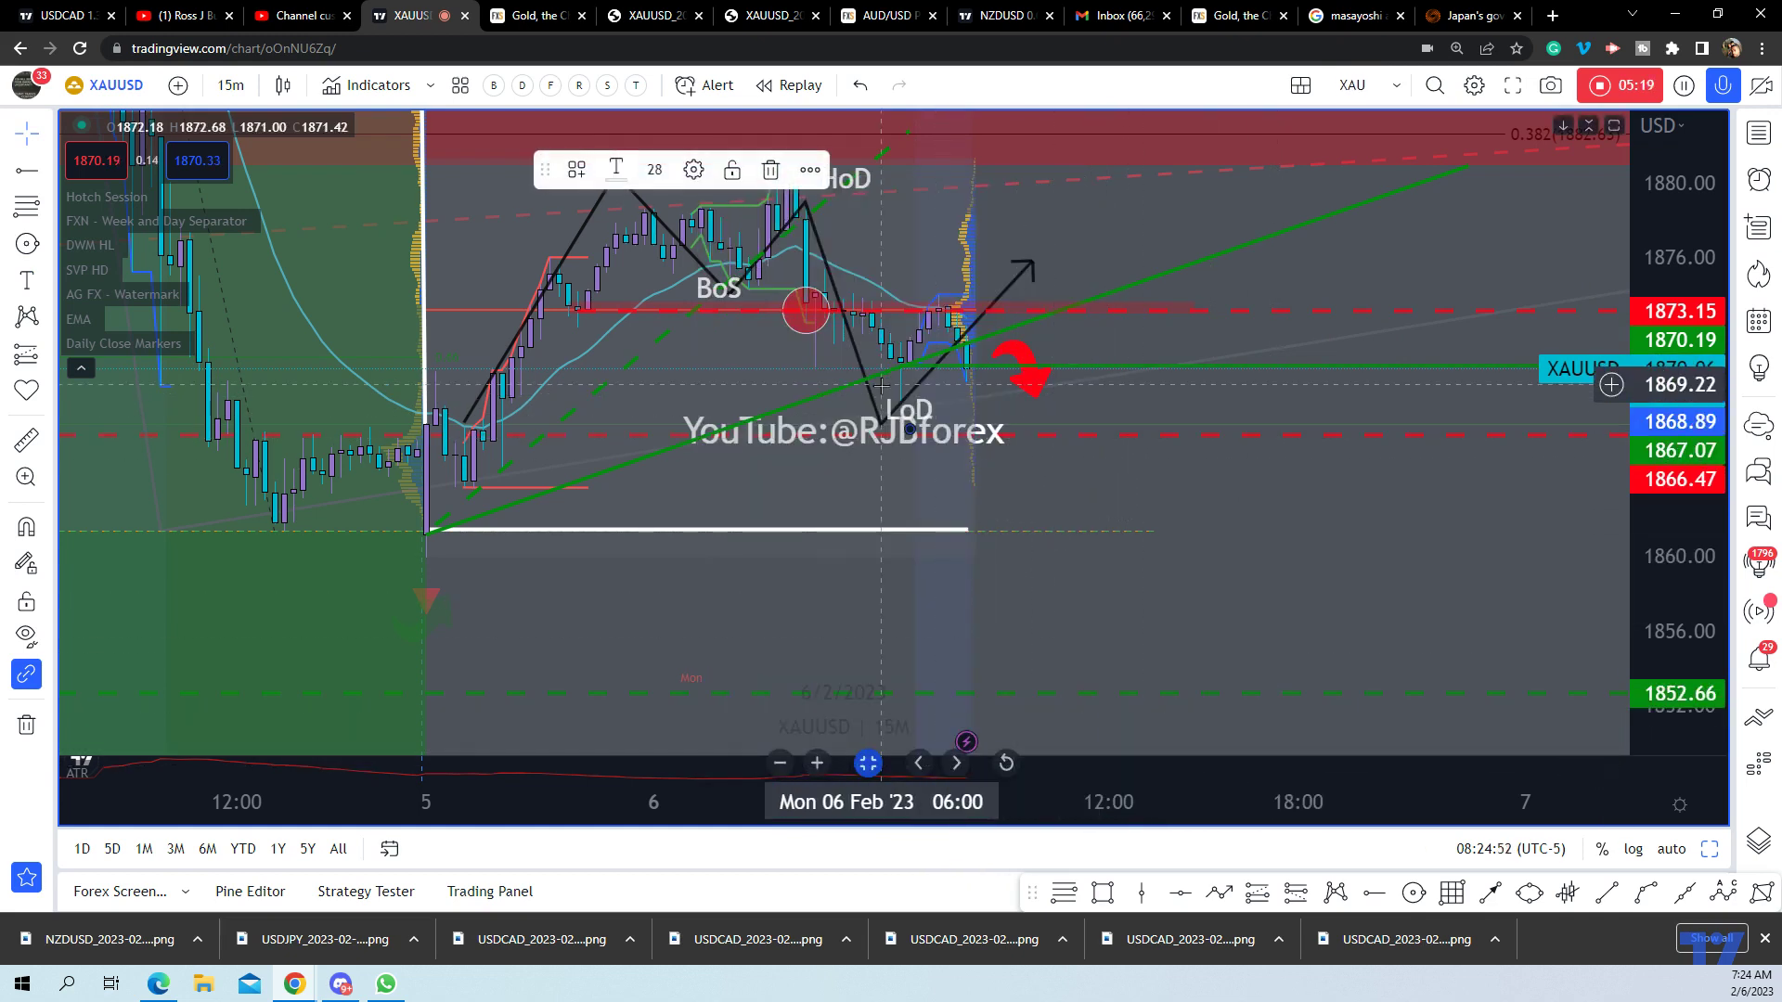
pyautogui.moveTo(926, 420); pyautogui.dragTo(882, 371)
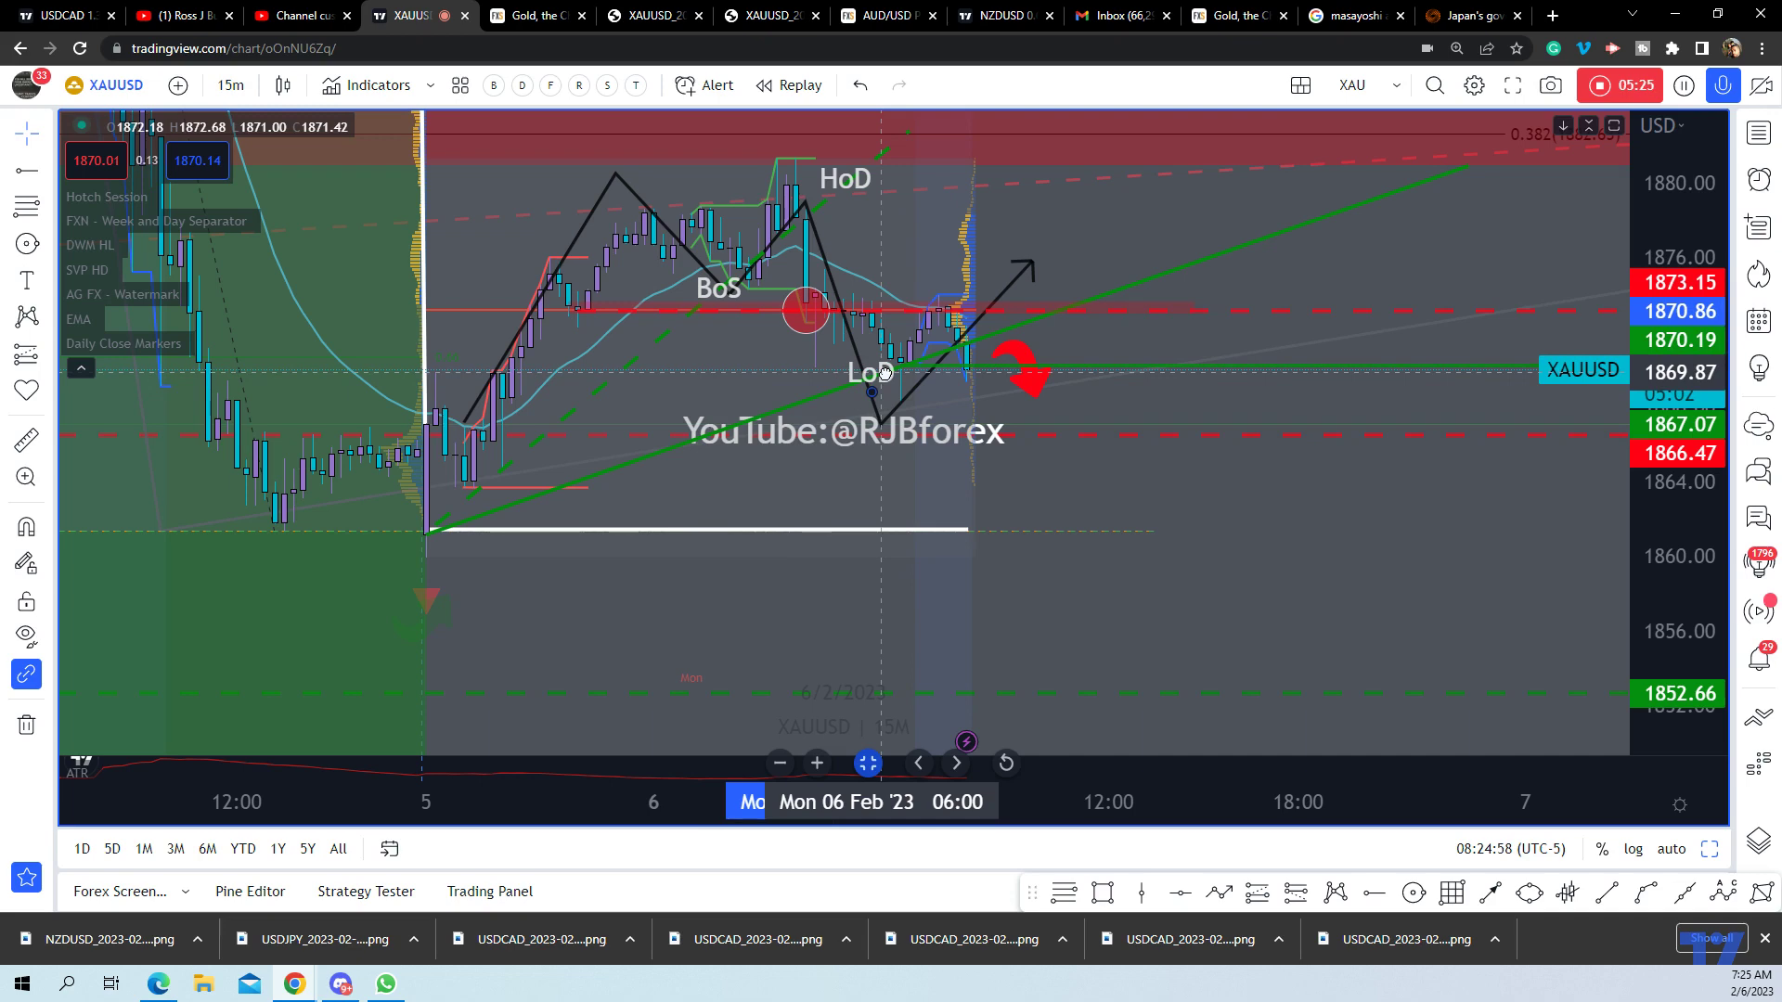
pyautogui.moveTo(887, 380); pyautogui.dragTo(886, 381)
pyautogui.click(1312, 298)
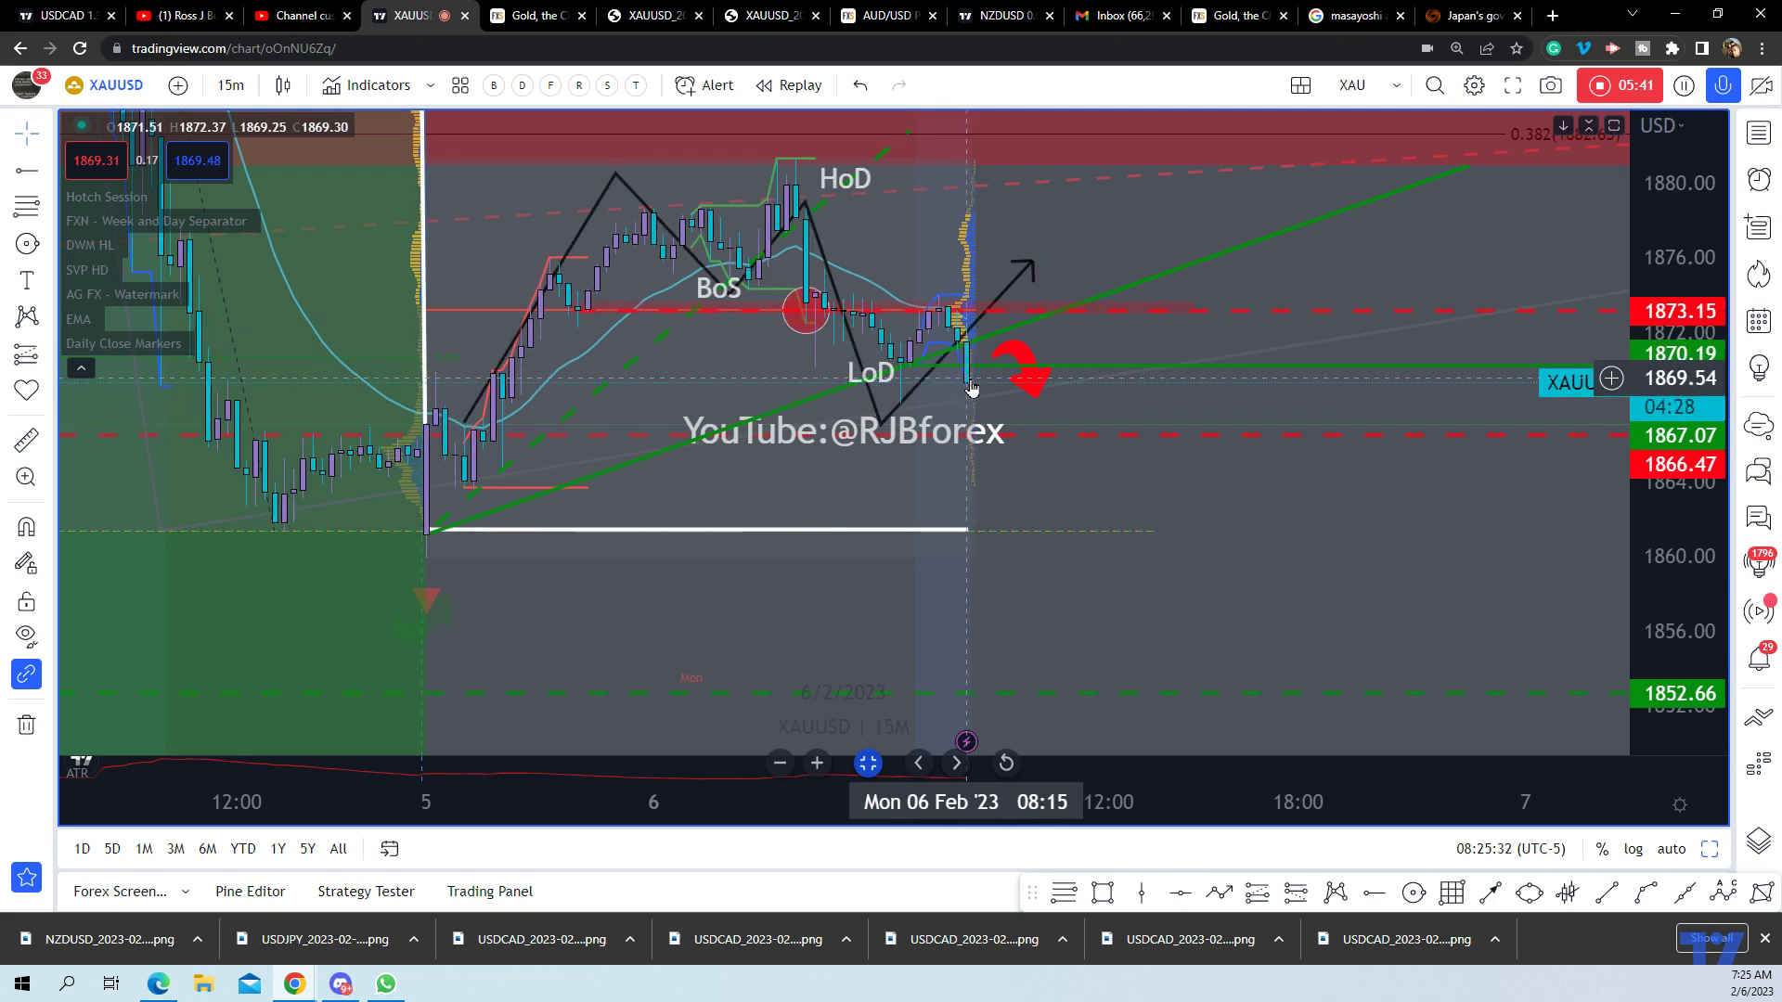
pyautogui.click(1687, 85)
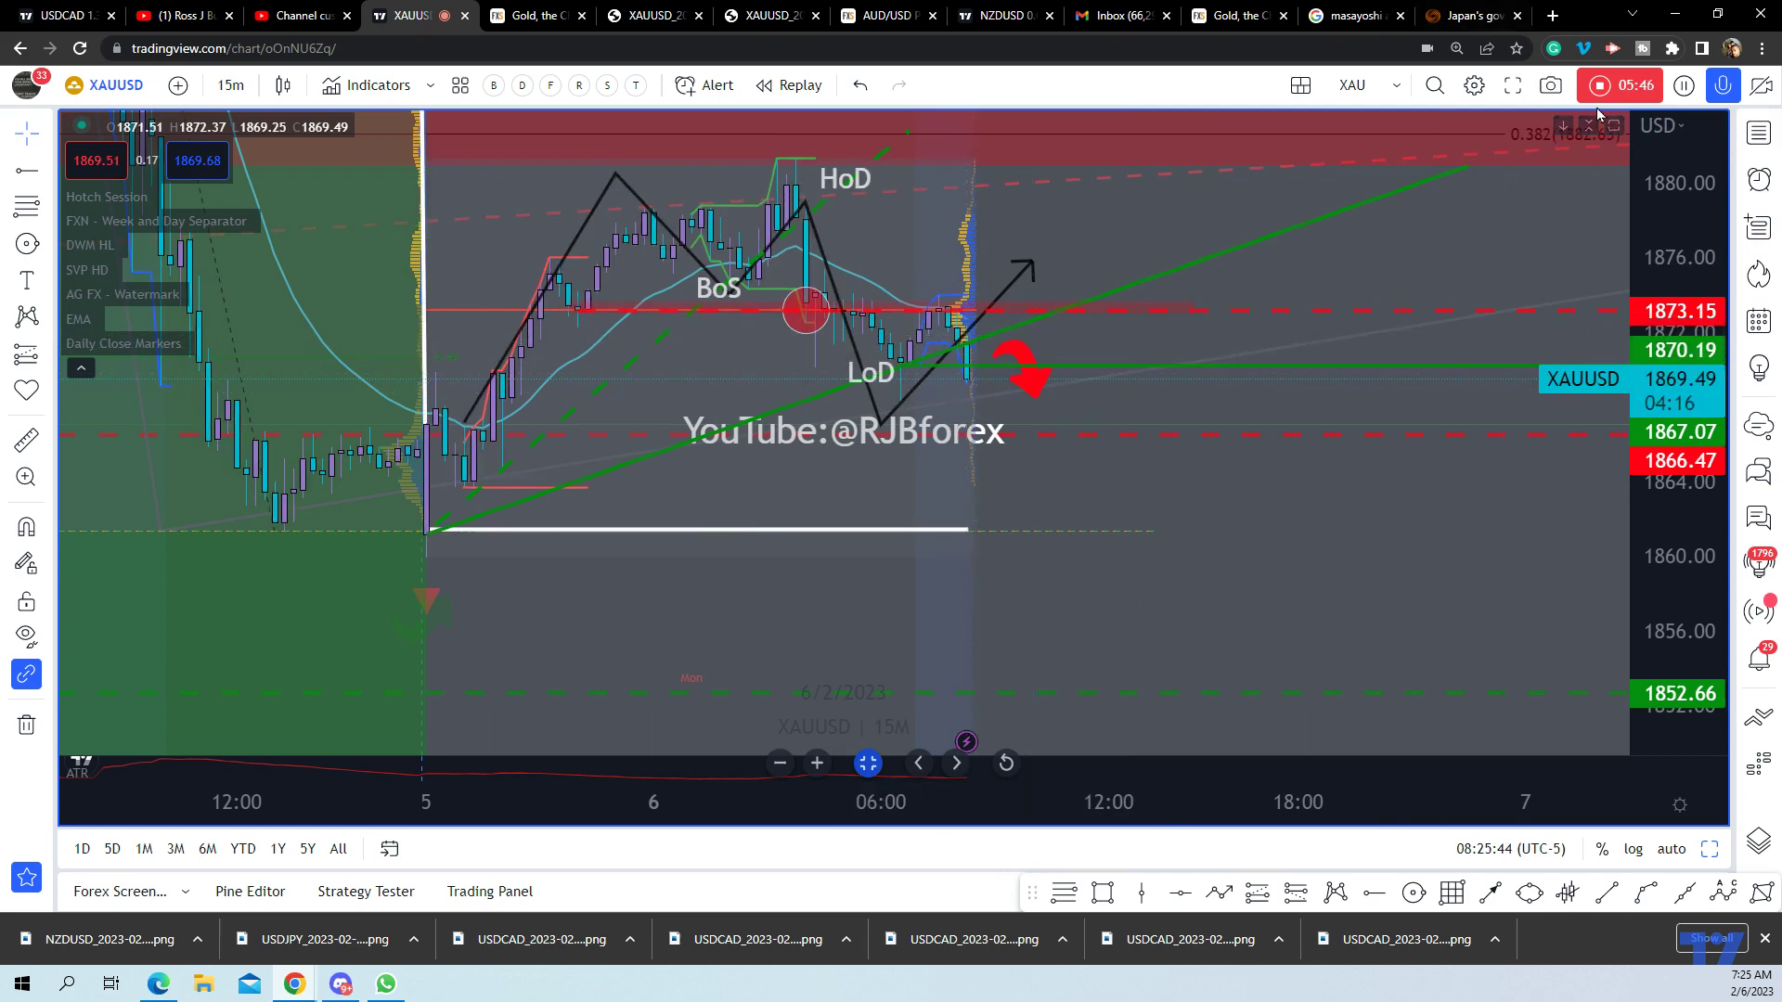
pyautogui.click(1696, 87)
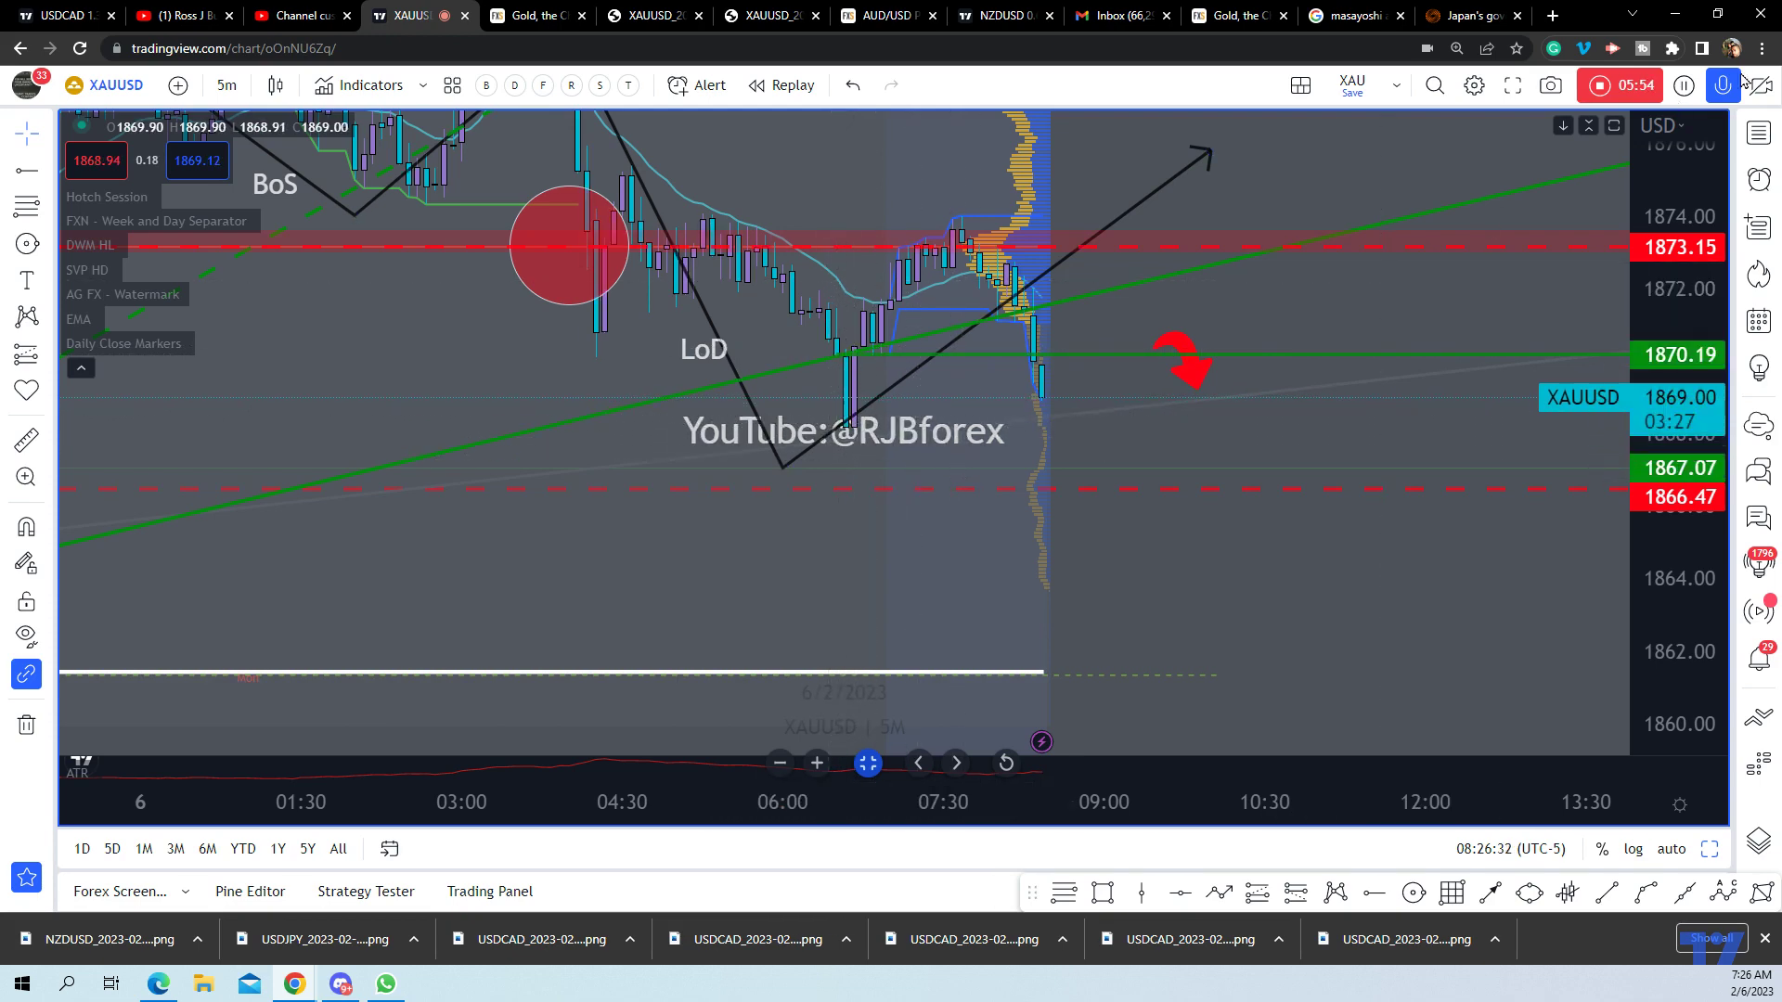
pyautogui.click(1684, 85)
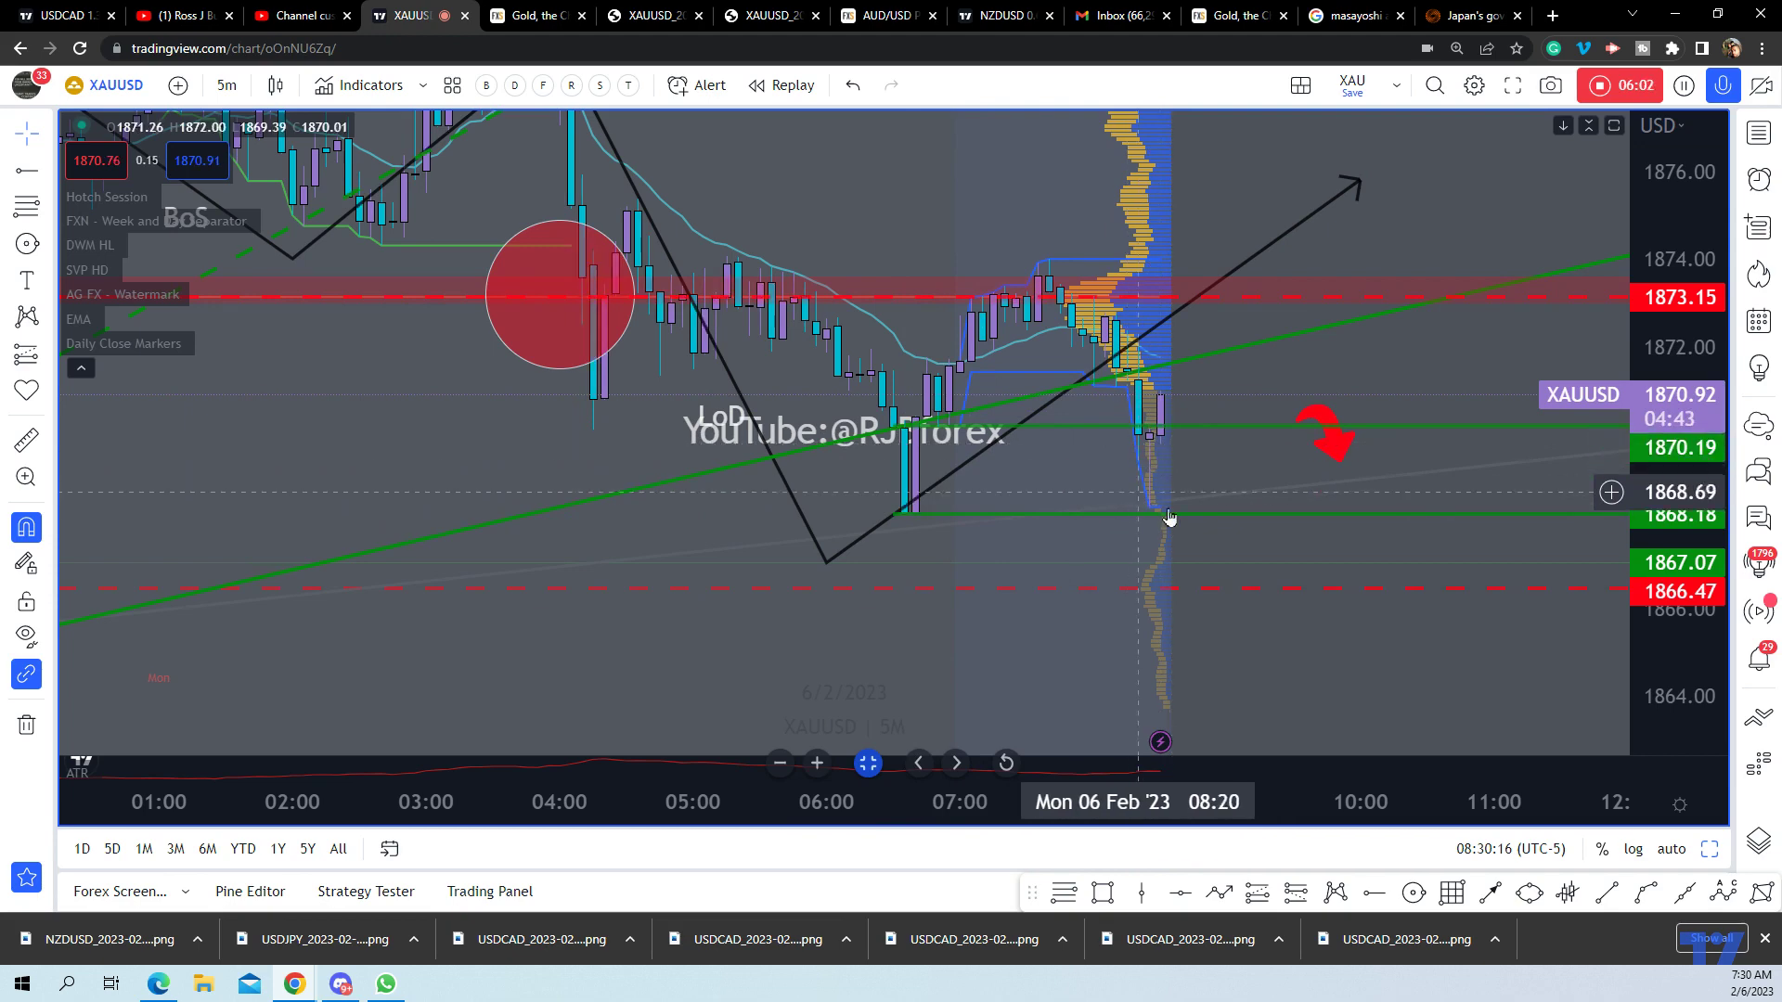
# Change the solid green rising trend line from the 5 Feb low to a dashed line
pyautogui.click(1190, 365)
pyautogui.click(613, 171)
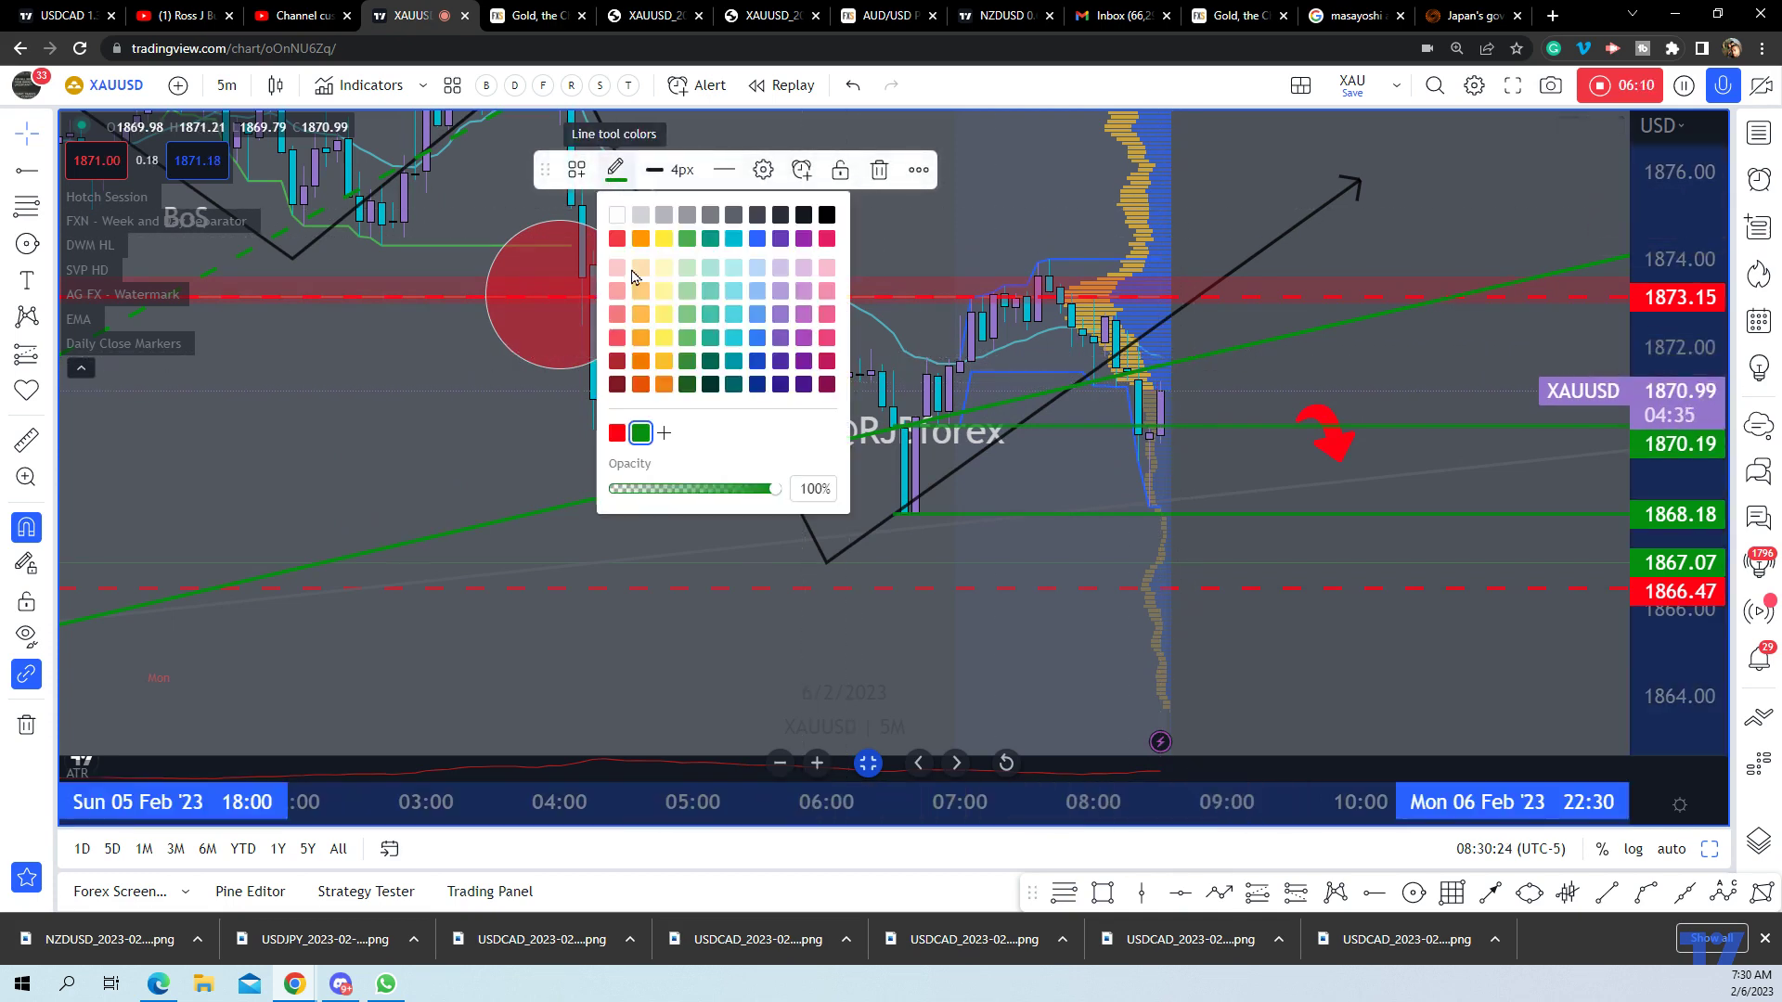
pyautogui.click(723, 169)
pyautogui.click(747, 251)
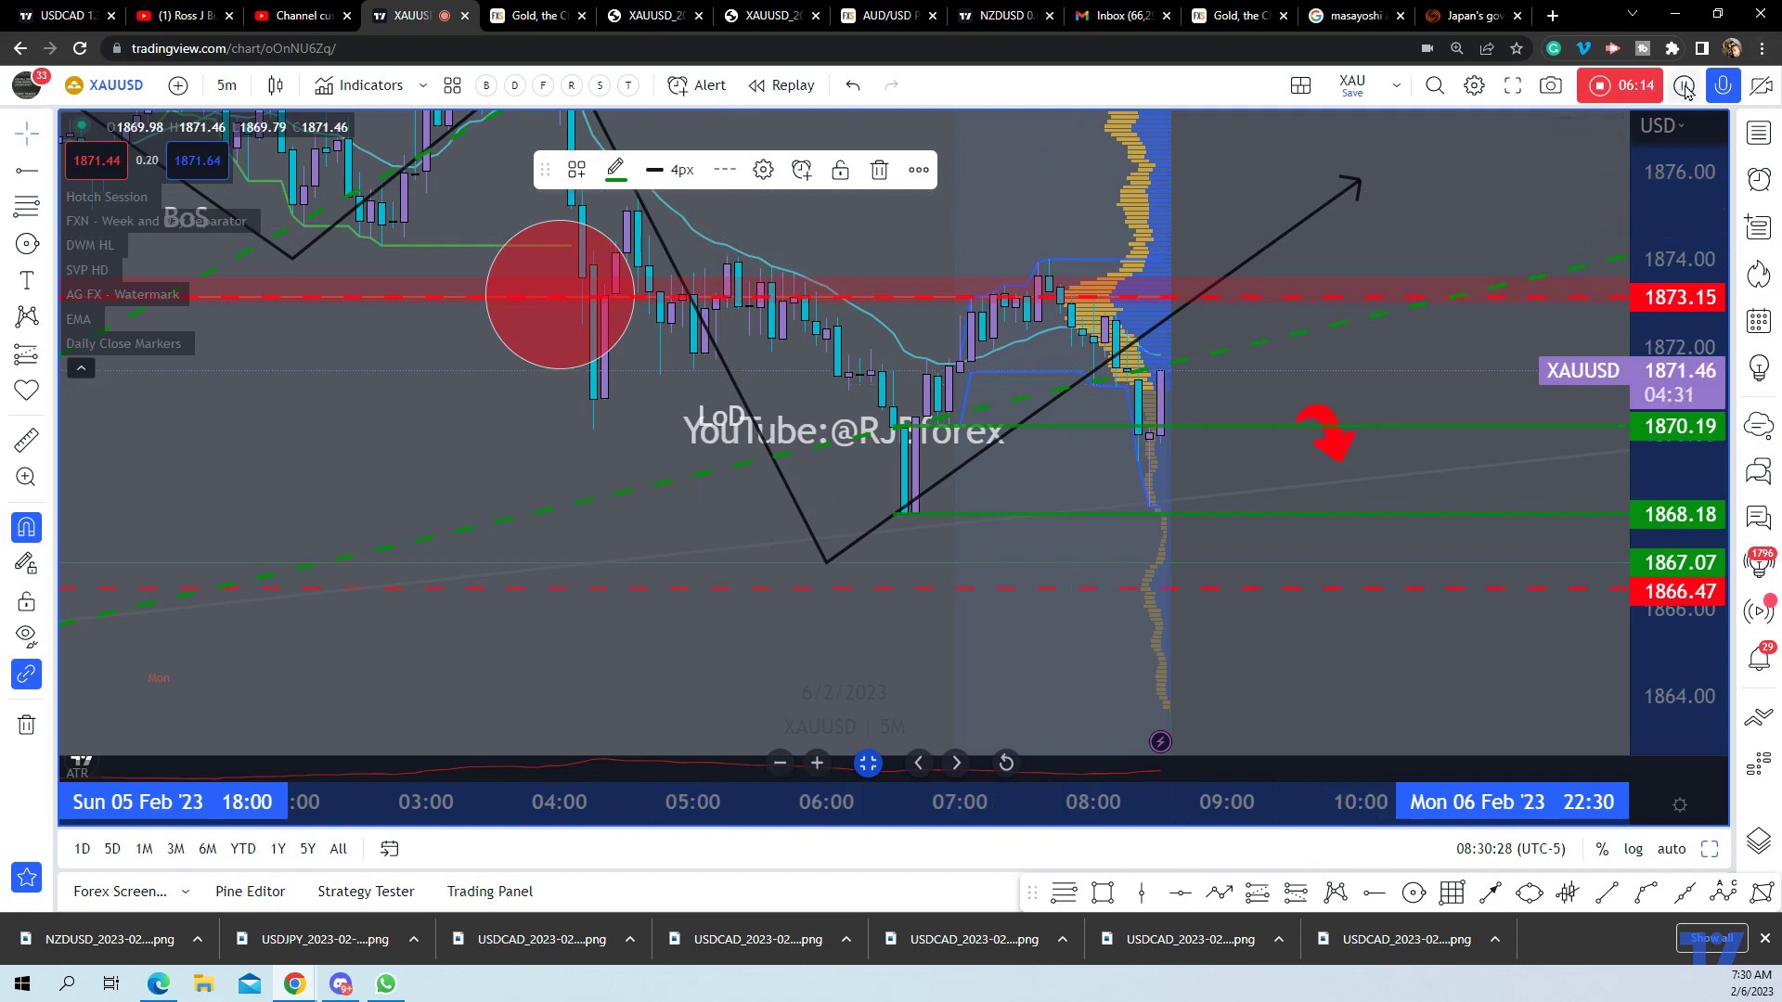
pyautogui.click(1685, 85)
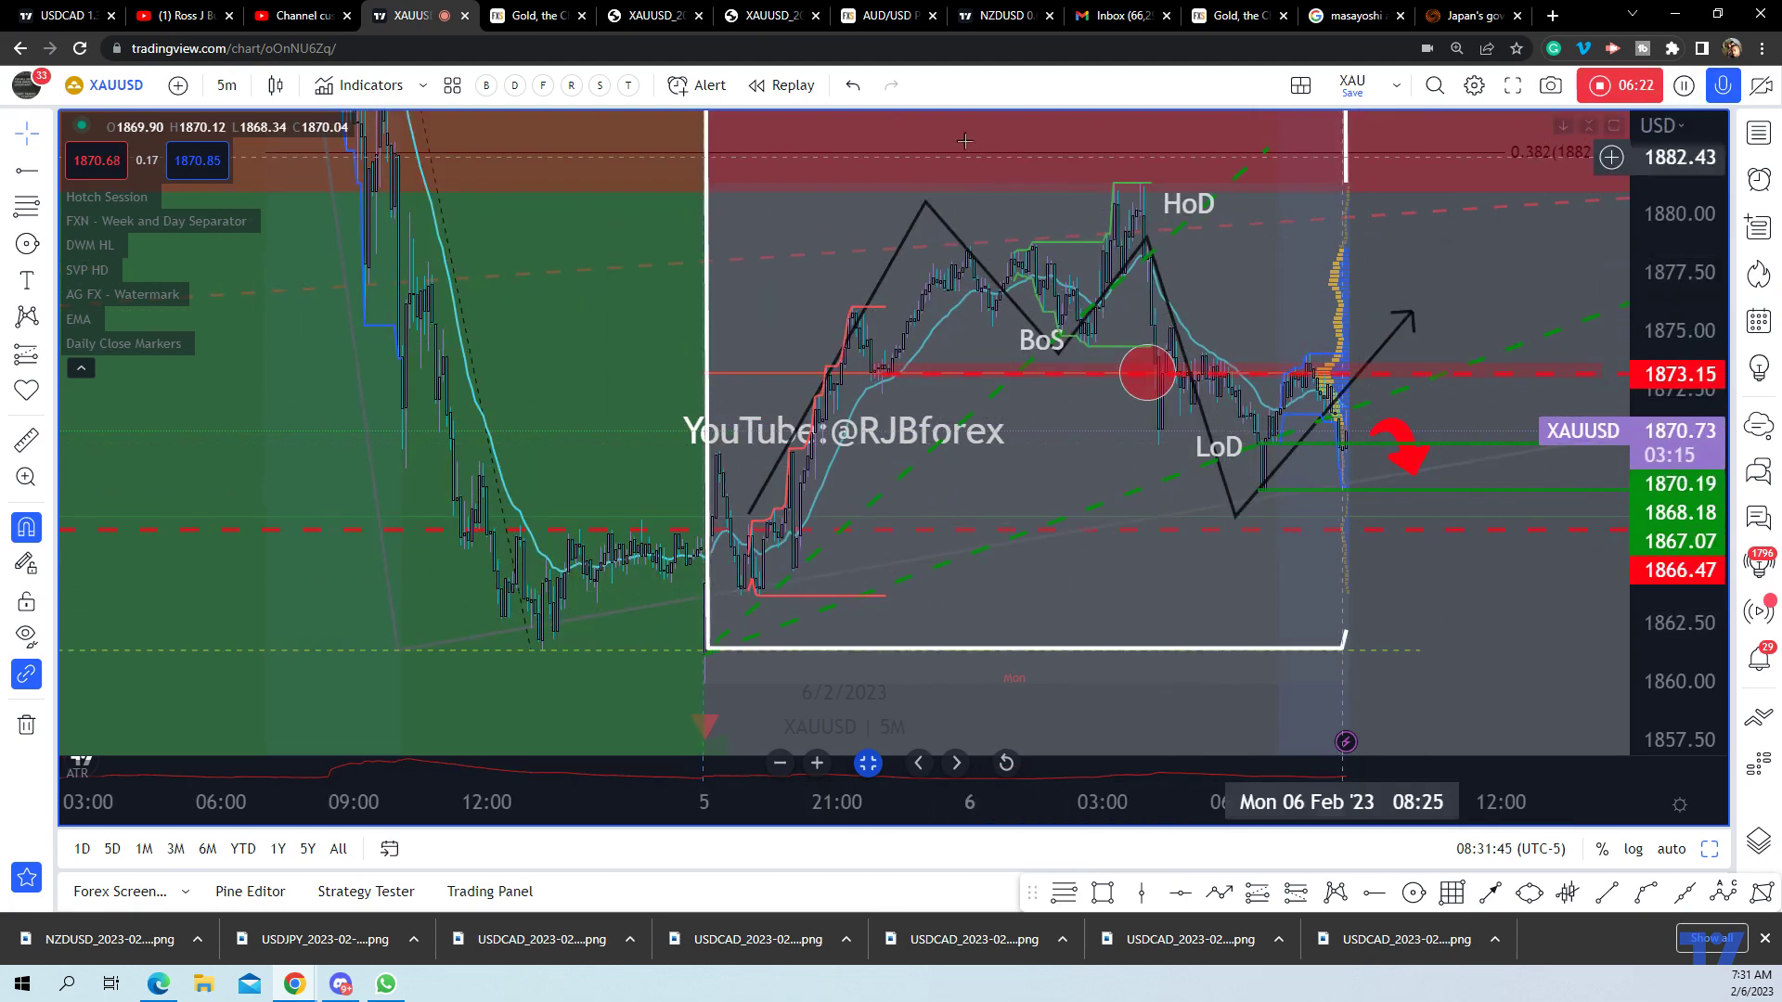
# Switch to the FXStreet gold article and open its "Baroom Brawl!!" XAUUSD chart image at full size
pyautogui.click(517, 18)
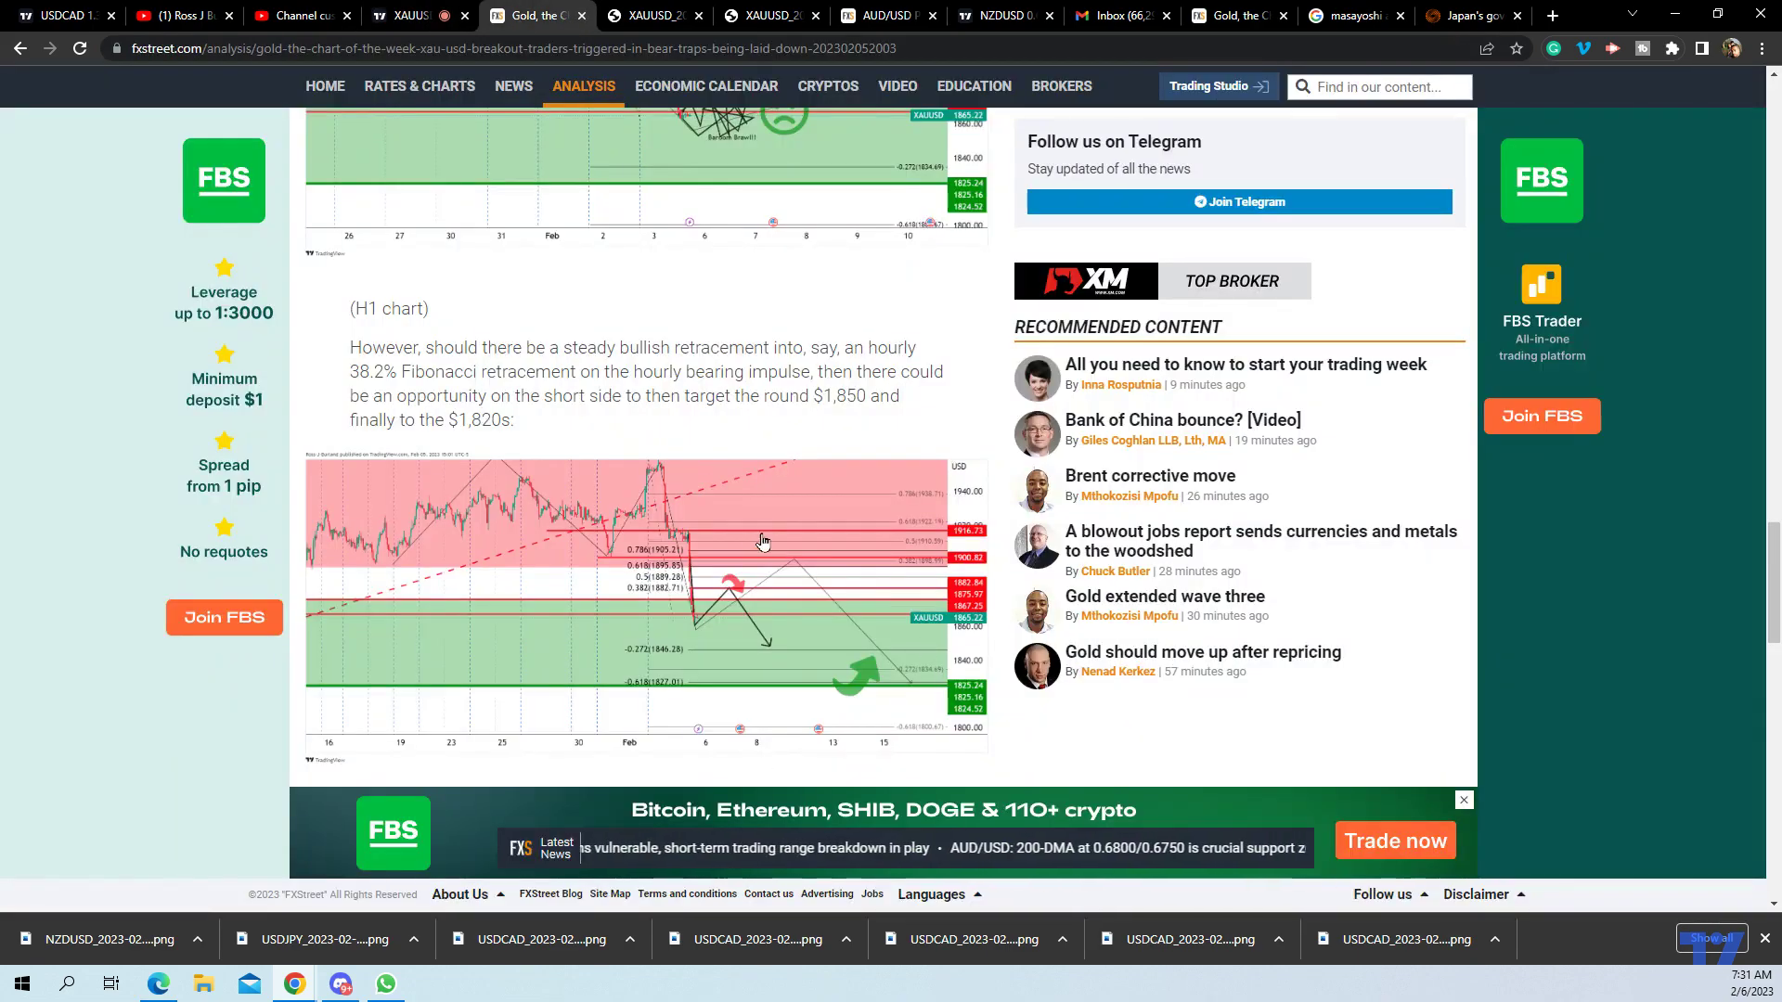
pyautogui.scroll(-5, 740, 578)
pyautogui.scroll(-4, 740, 578)
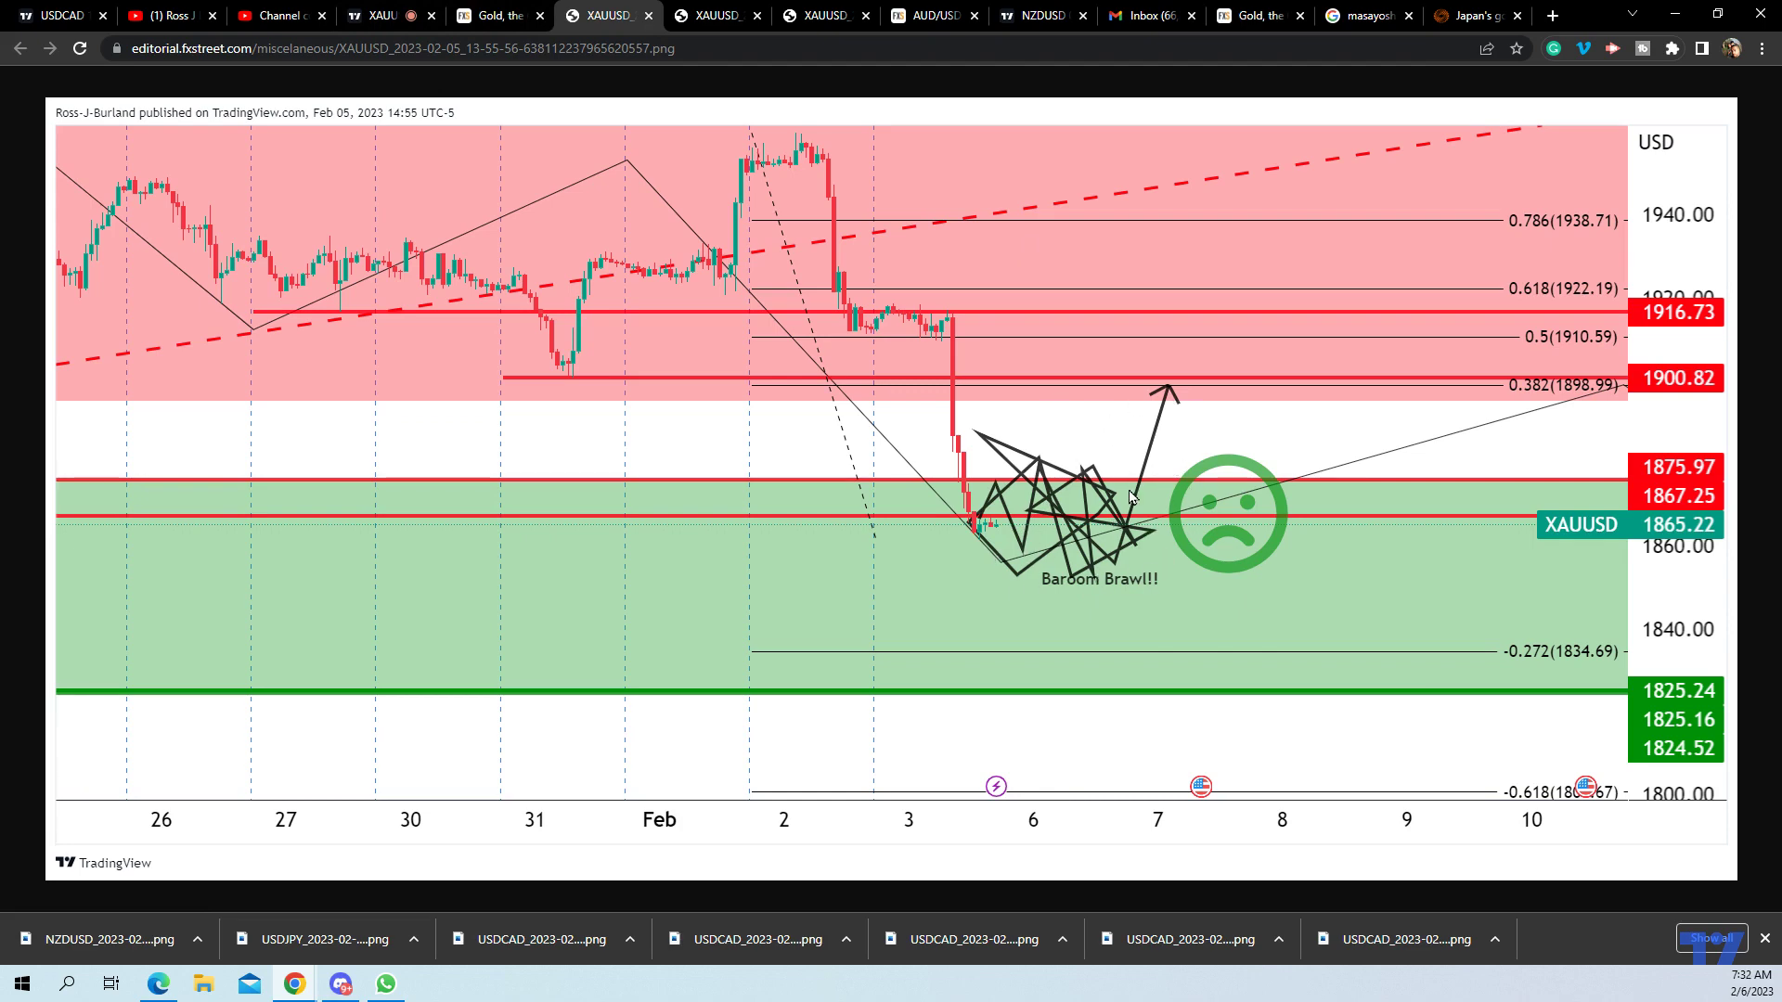
# Return to the live XAUUSD chart, check the 15-minute timeframe and set the chart to 1 hour
pyautogui.click(381, 18)
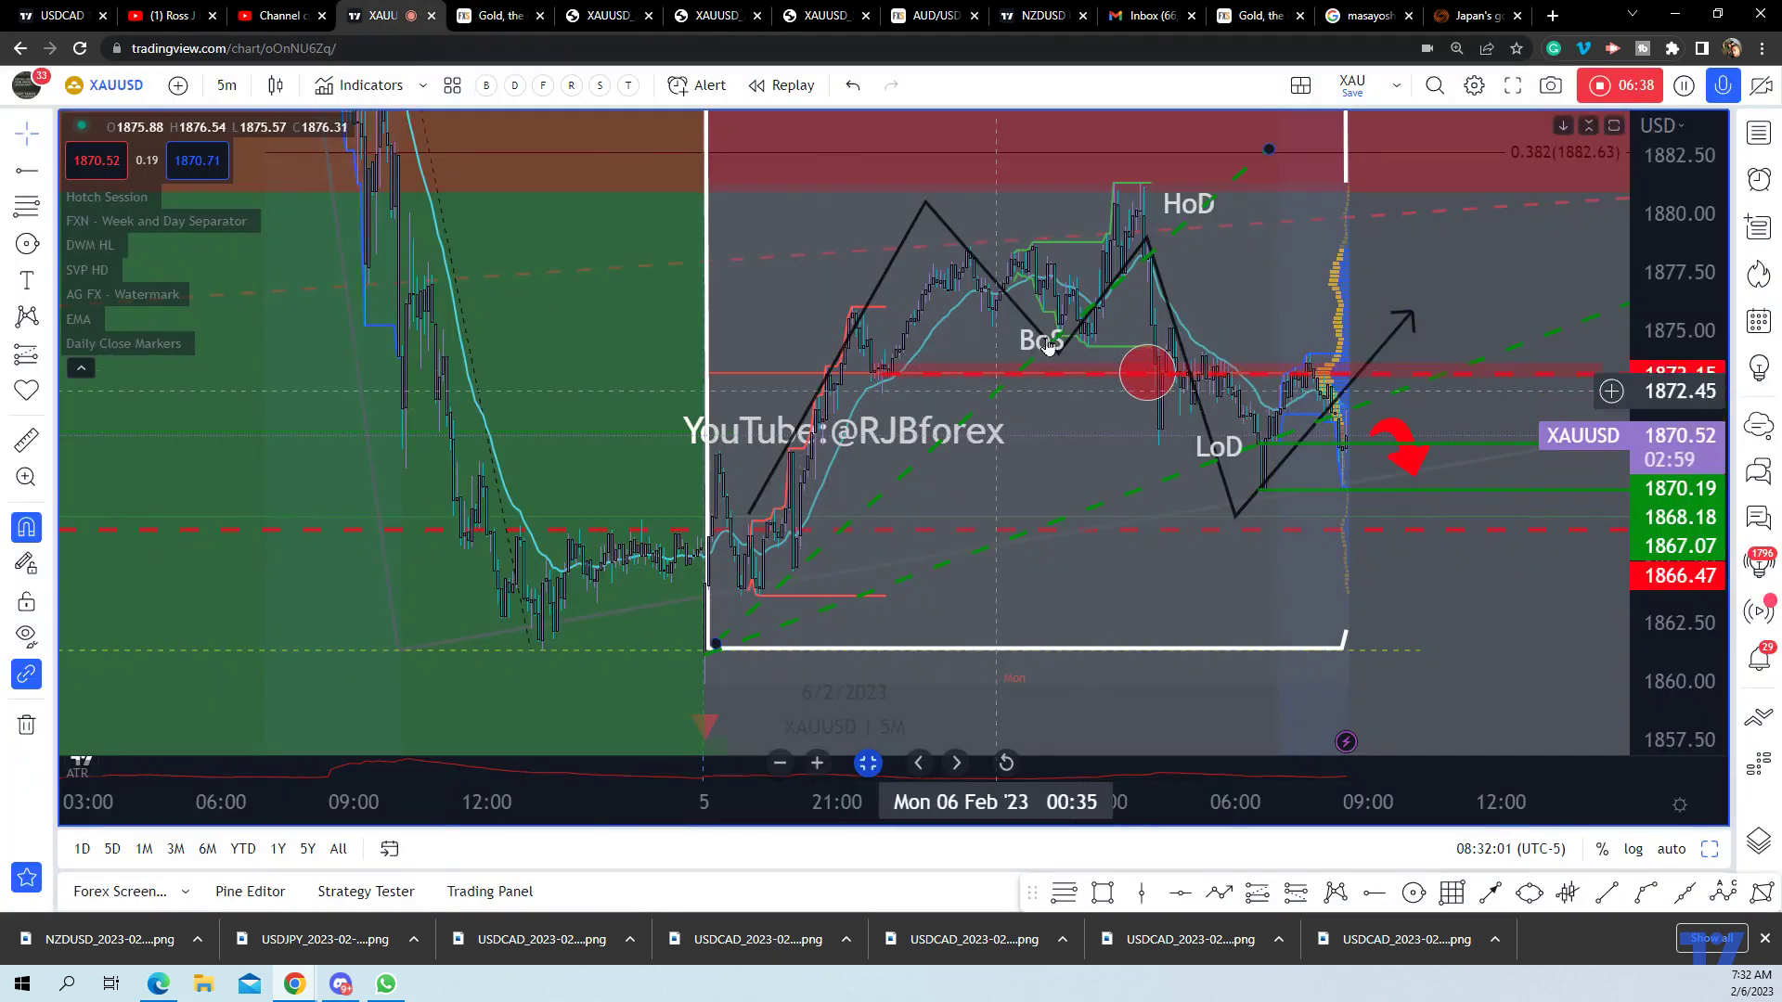
pyautogui.scroll(1, 1359, 445)
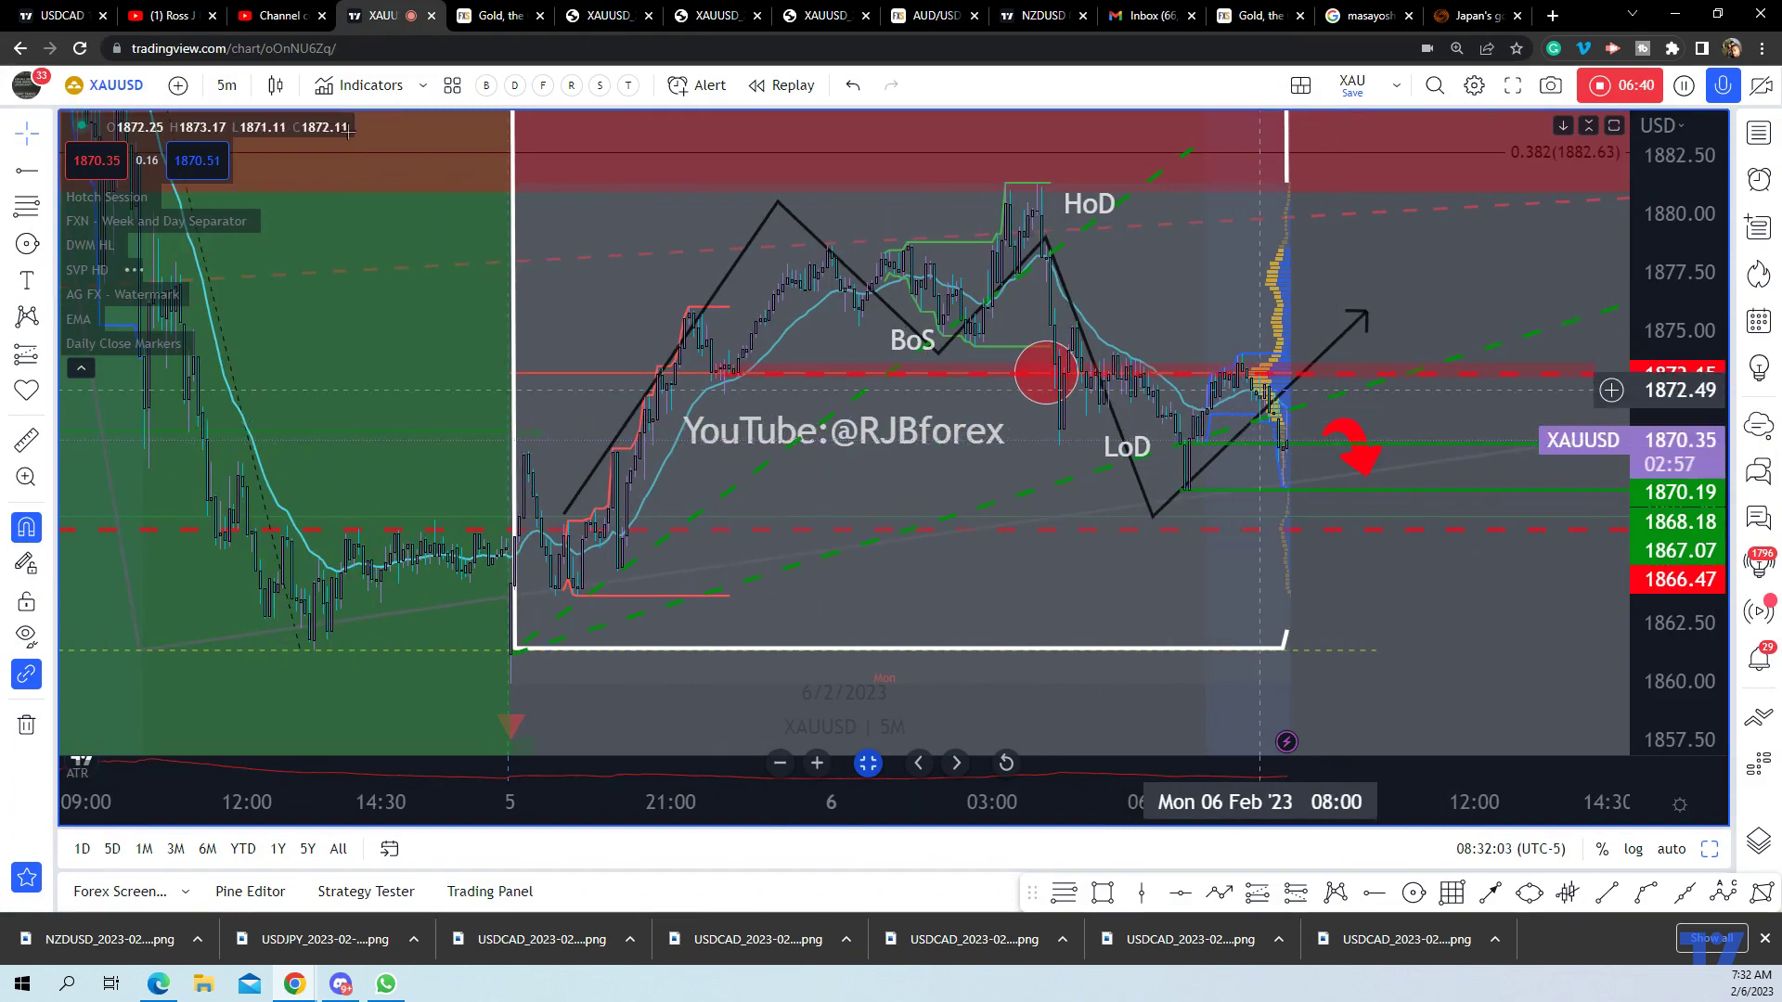
pyautogui.click(225, 85)
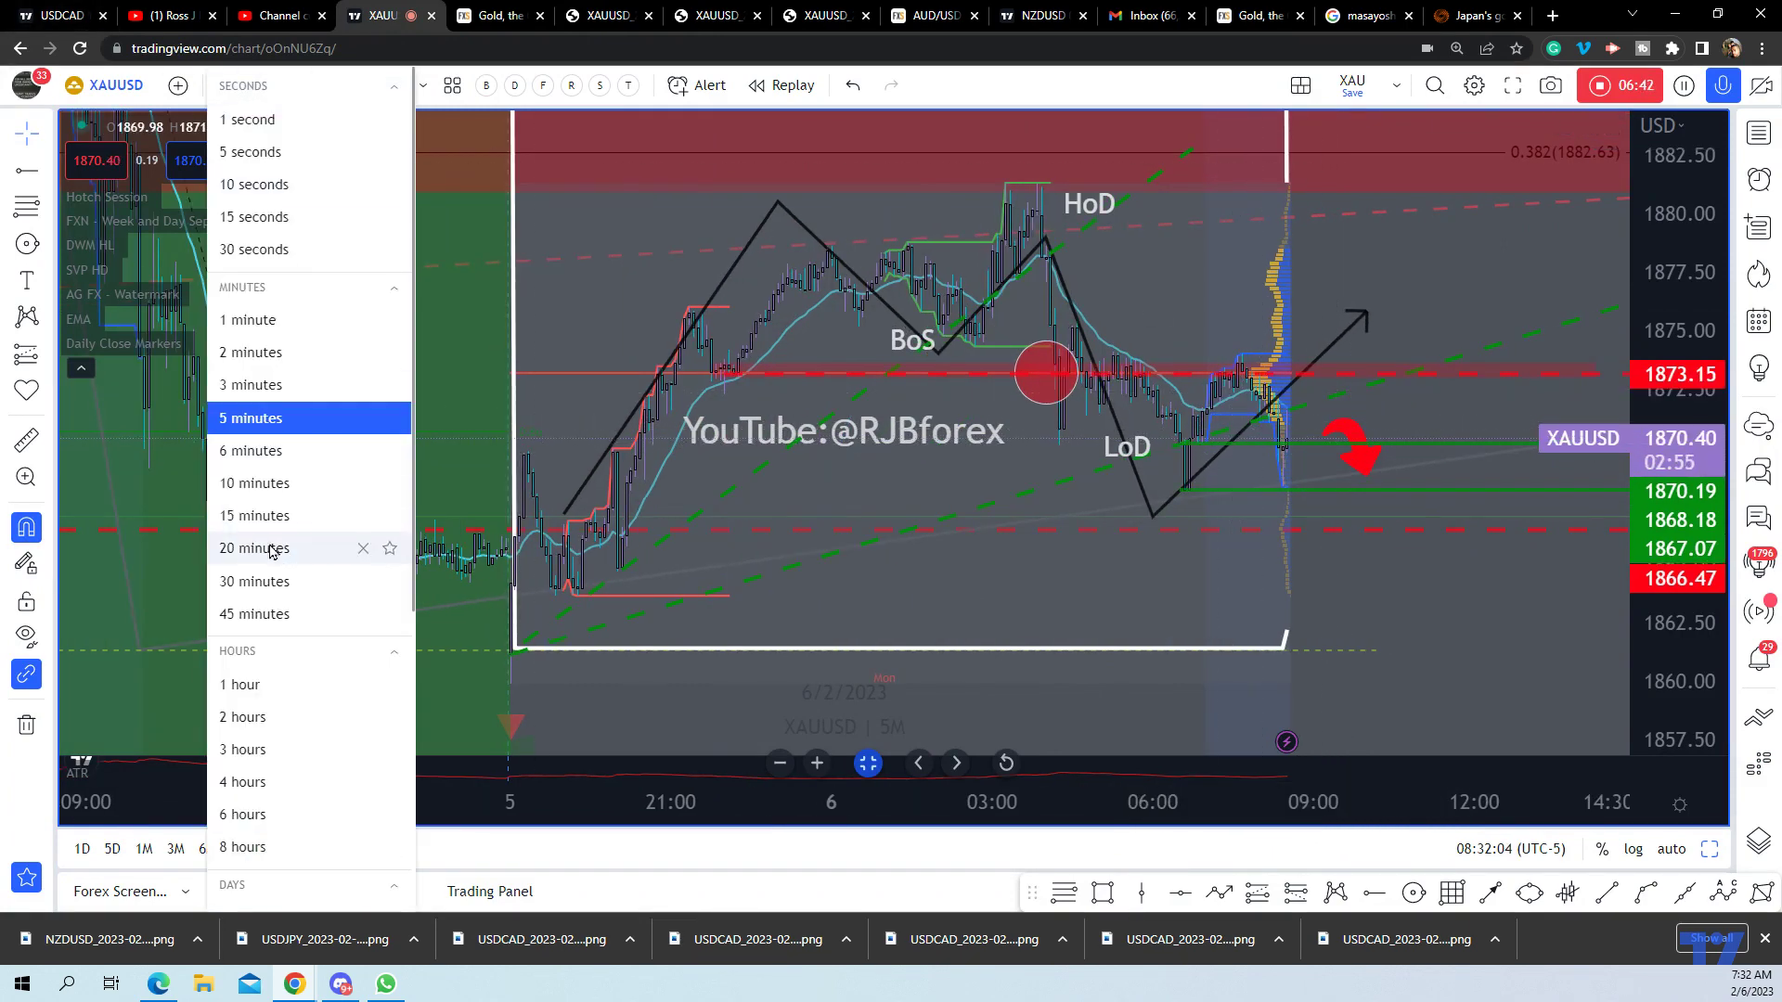
pyautogui.click(258, 516)
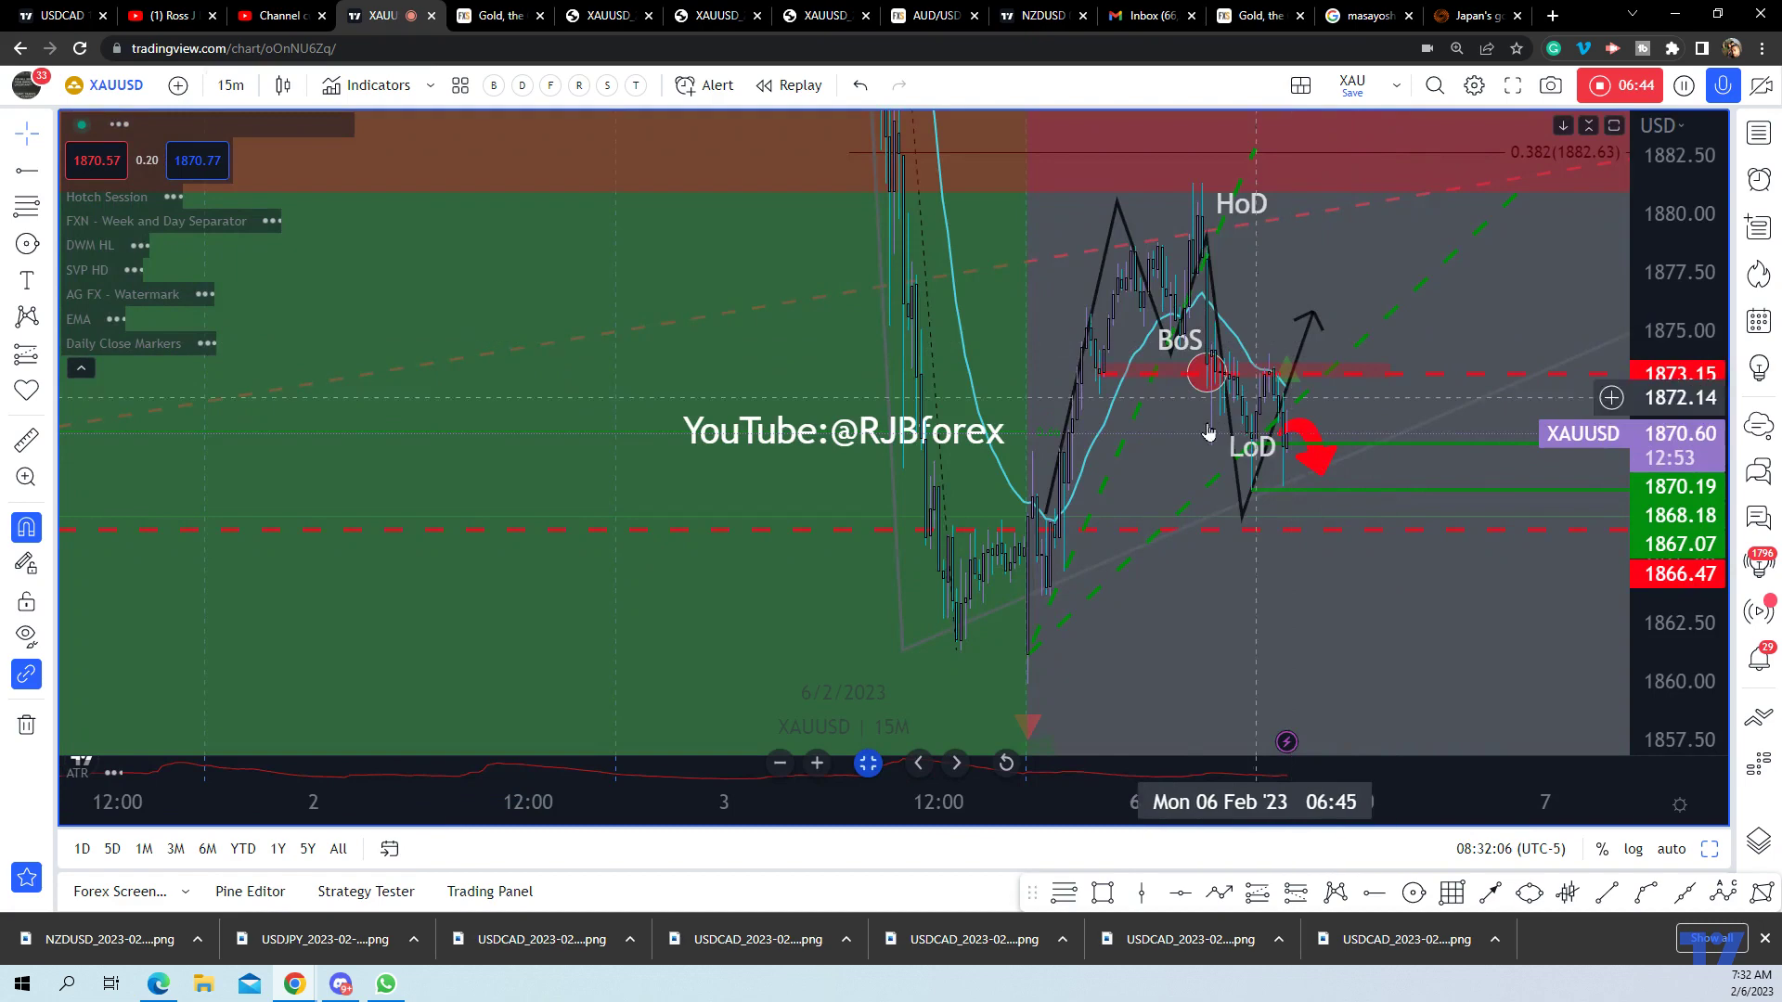
pyautogui.click(230, 85)
pyautogui.click(242, 684)
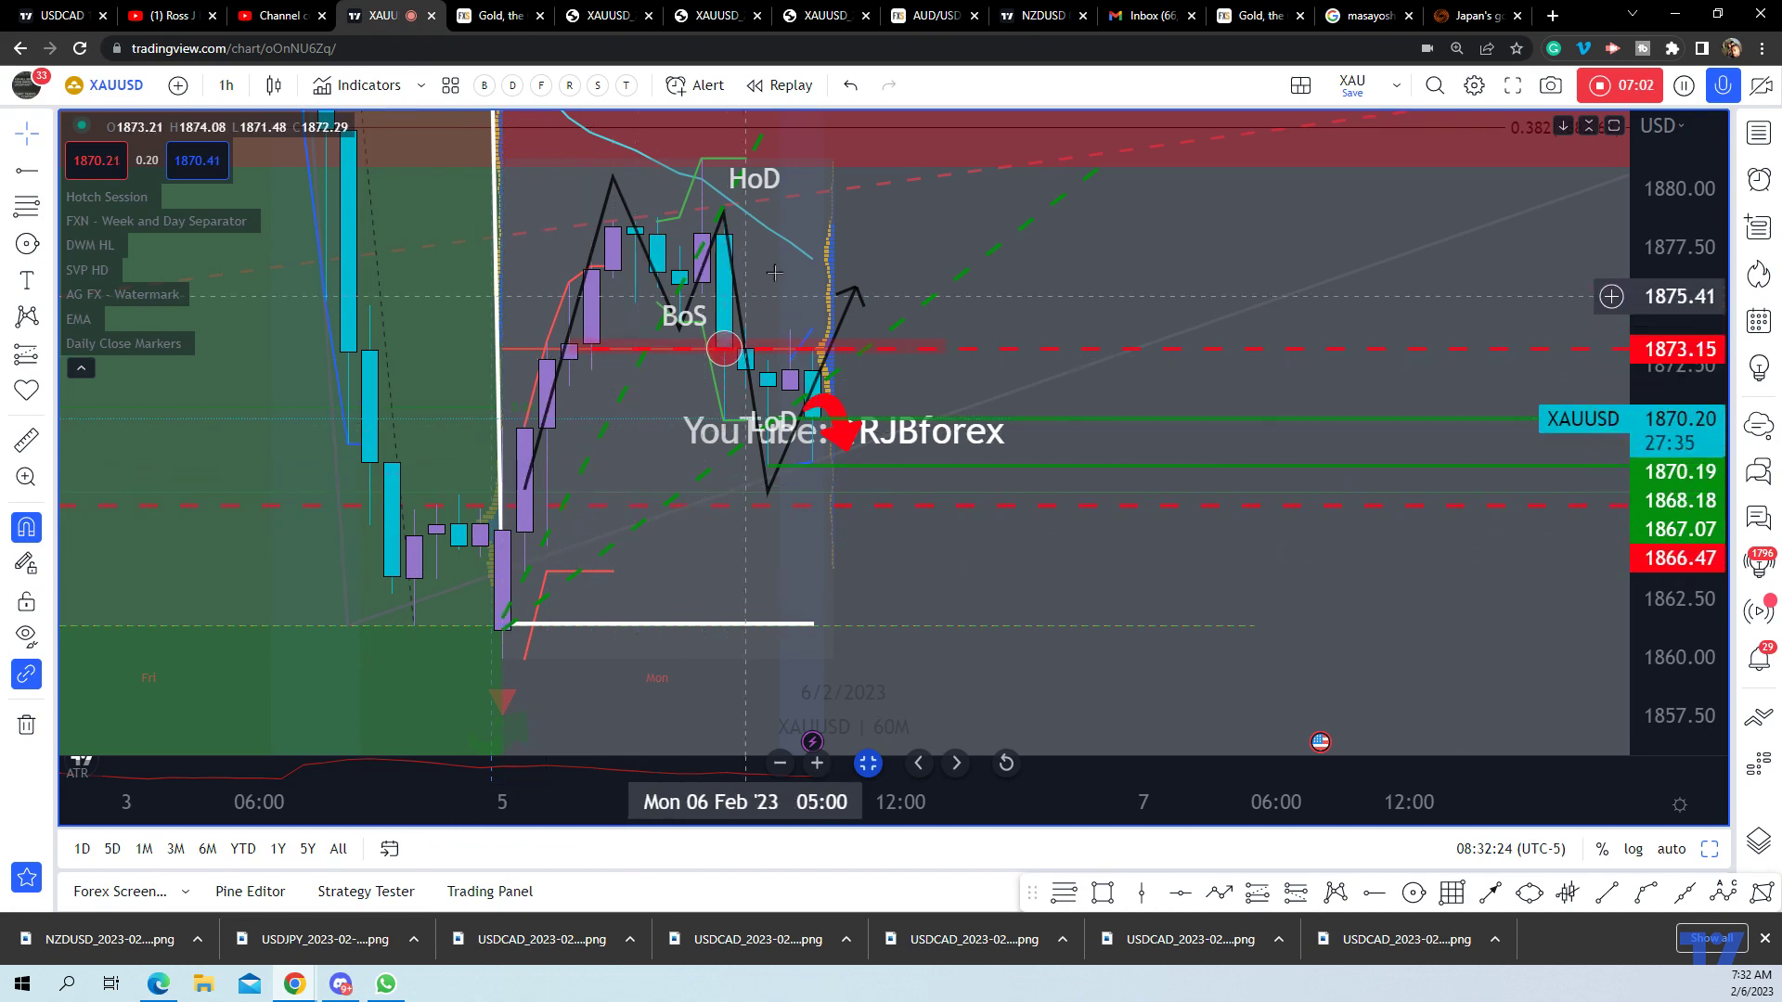
# Draw equal-sized circles around the 3 Feb 12:00 low at about 1862.70 and the 5 Feb opening low at about 1861
pyautogui.scroll(-2, 1207, 538)
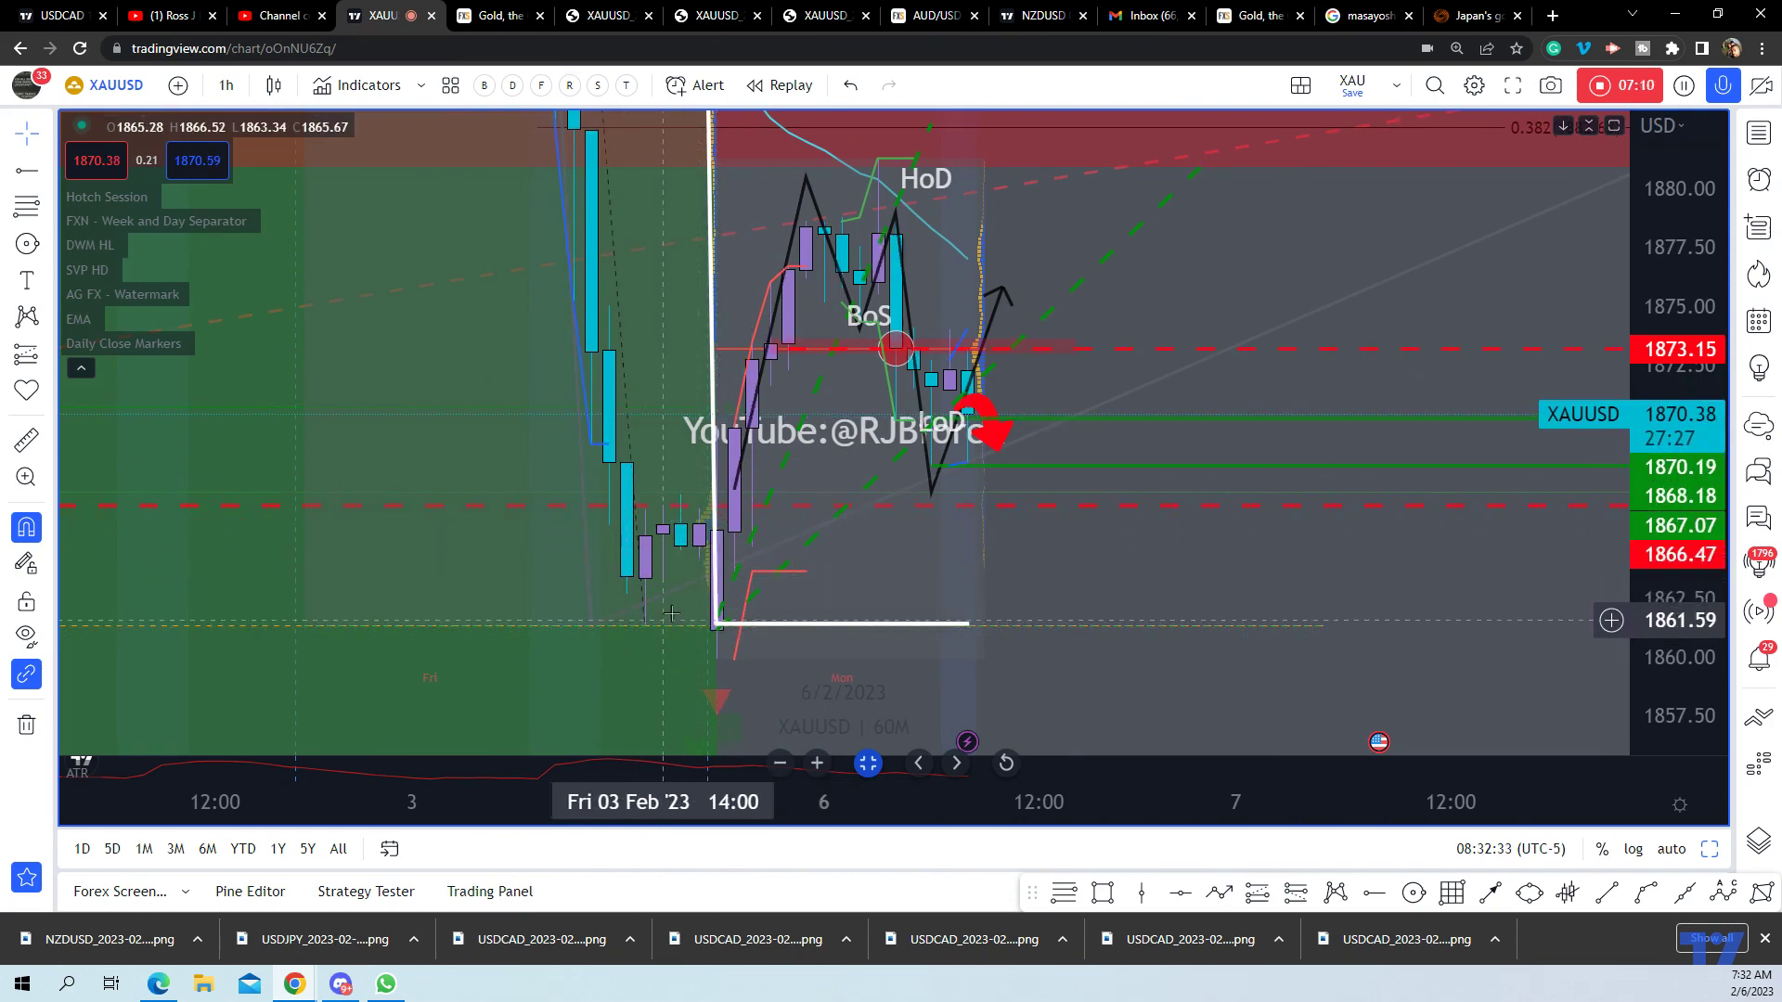
pyautogui.click(1415, 894)
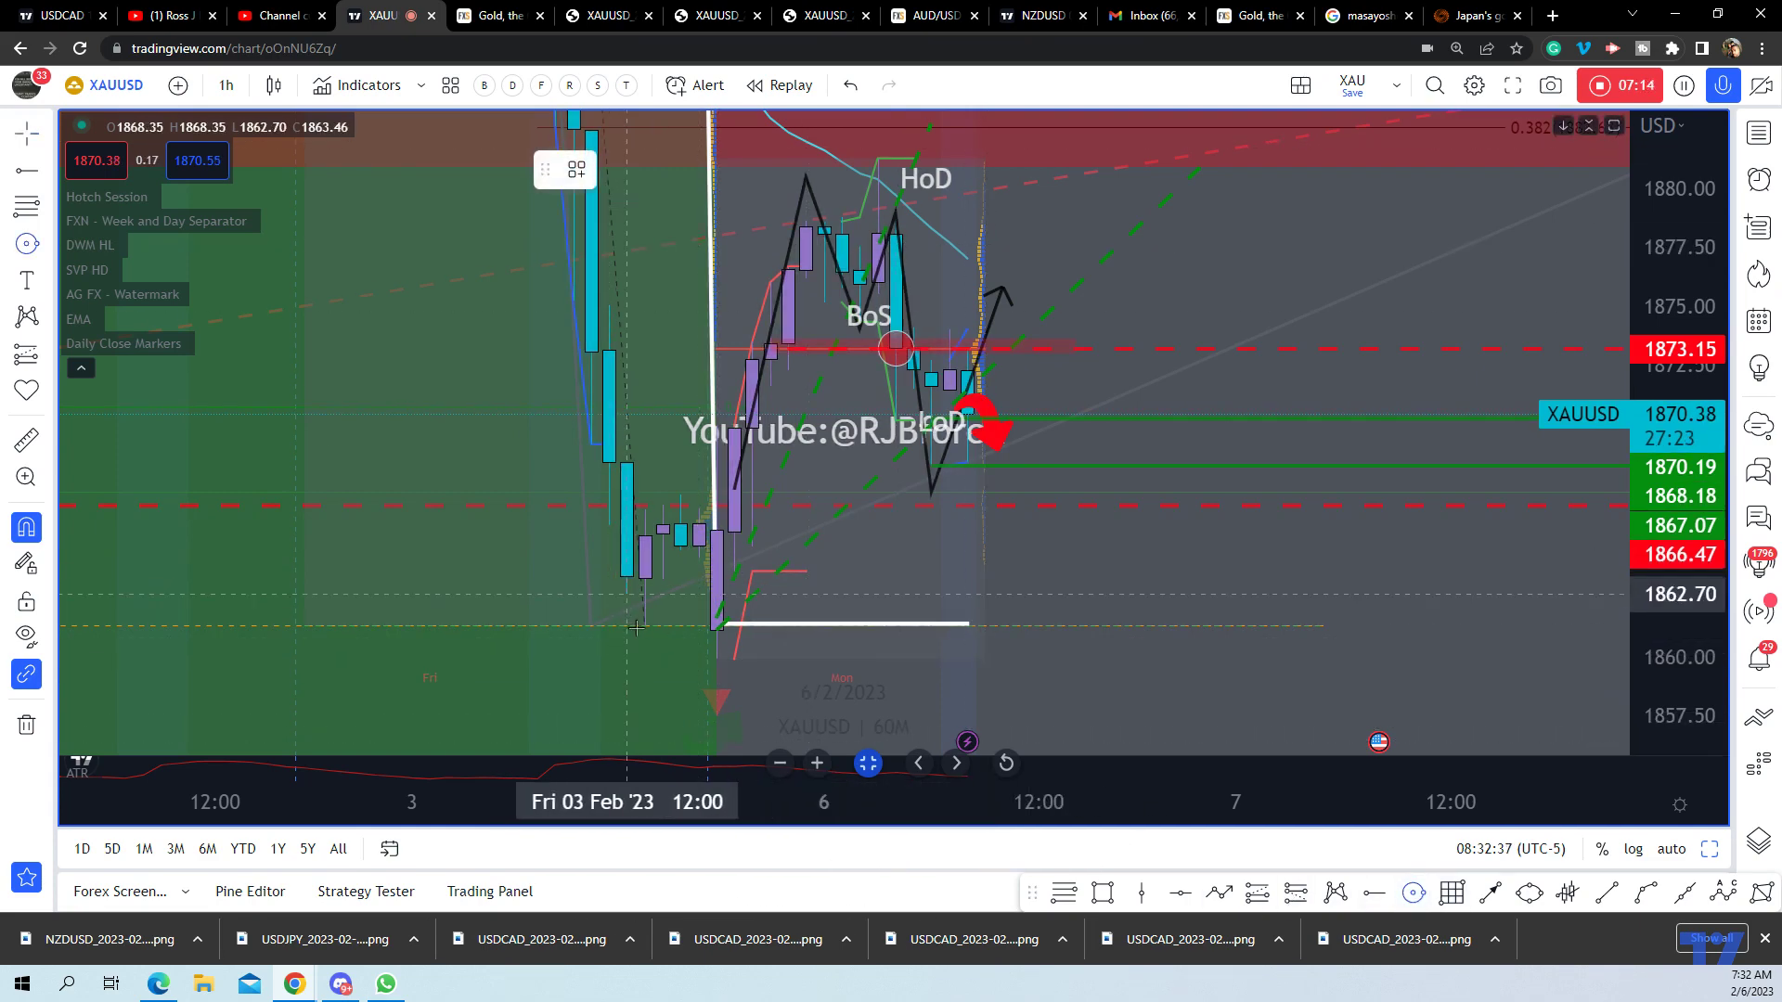
pyautogui.click(645, 627)
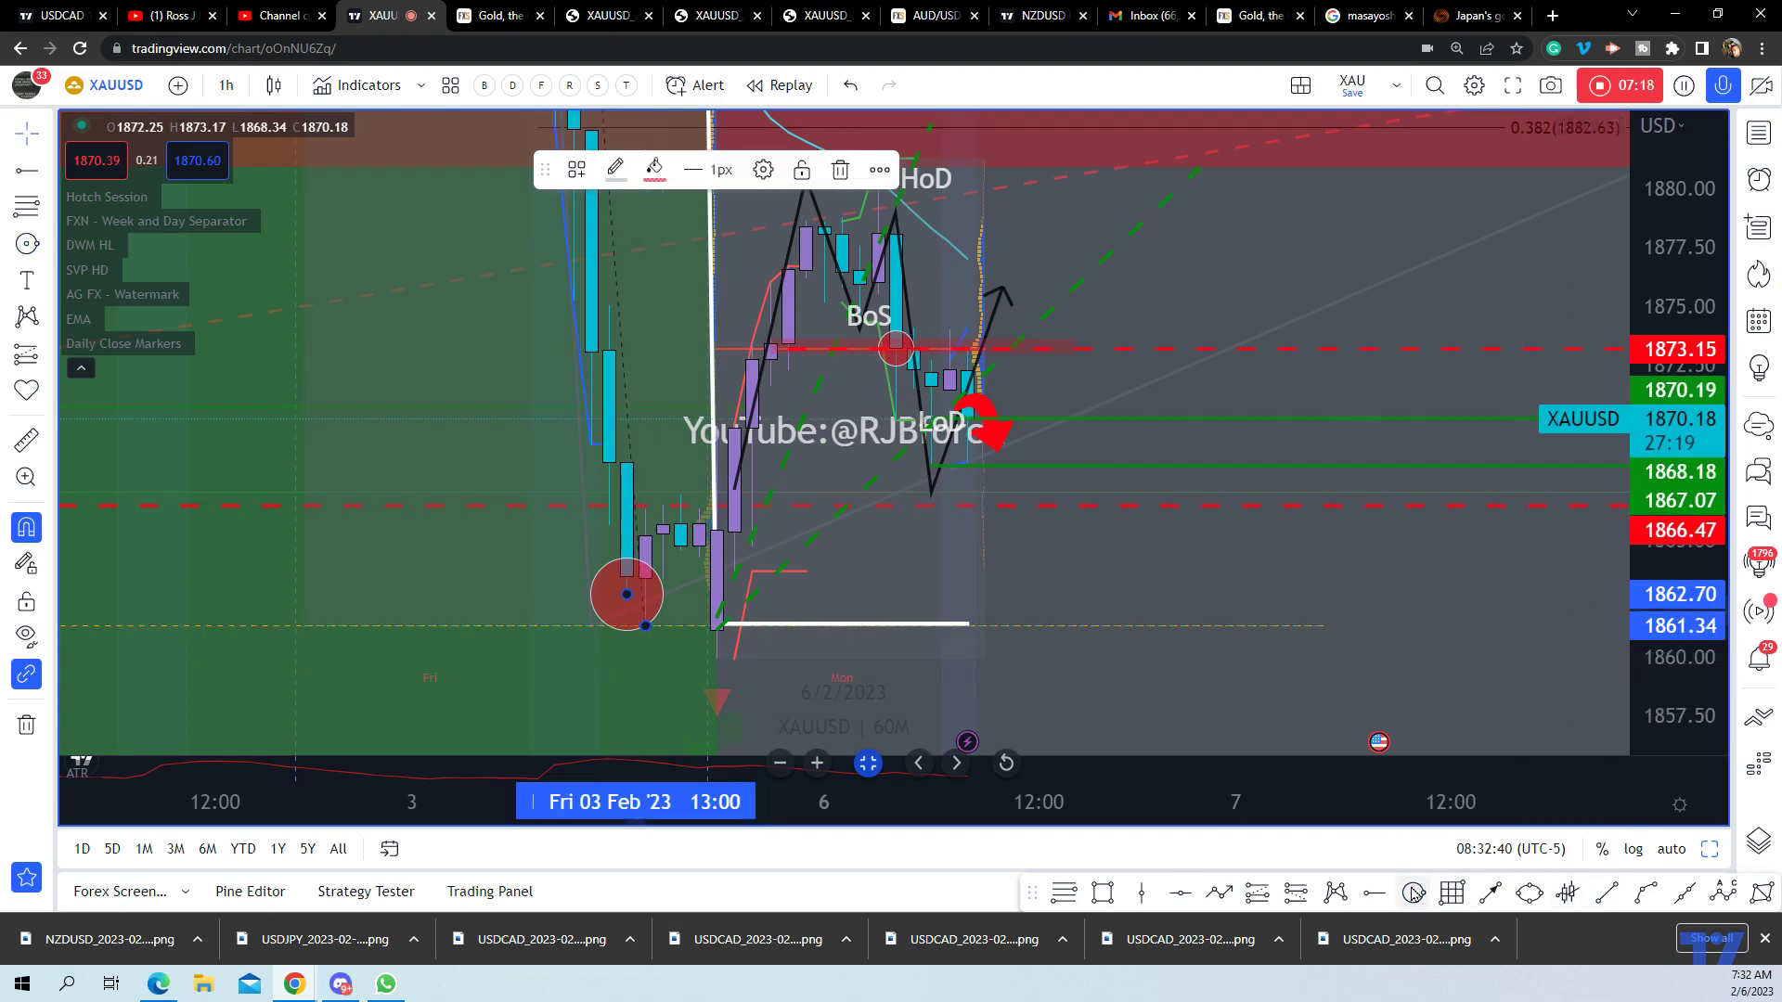
pyautogui.click(907, 624)
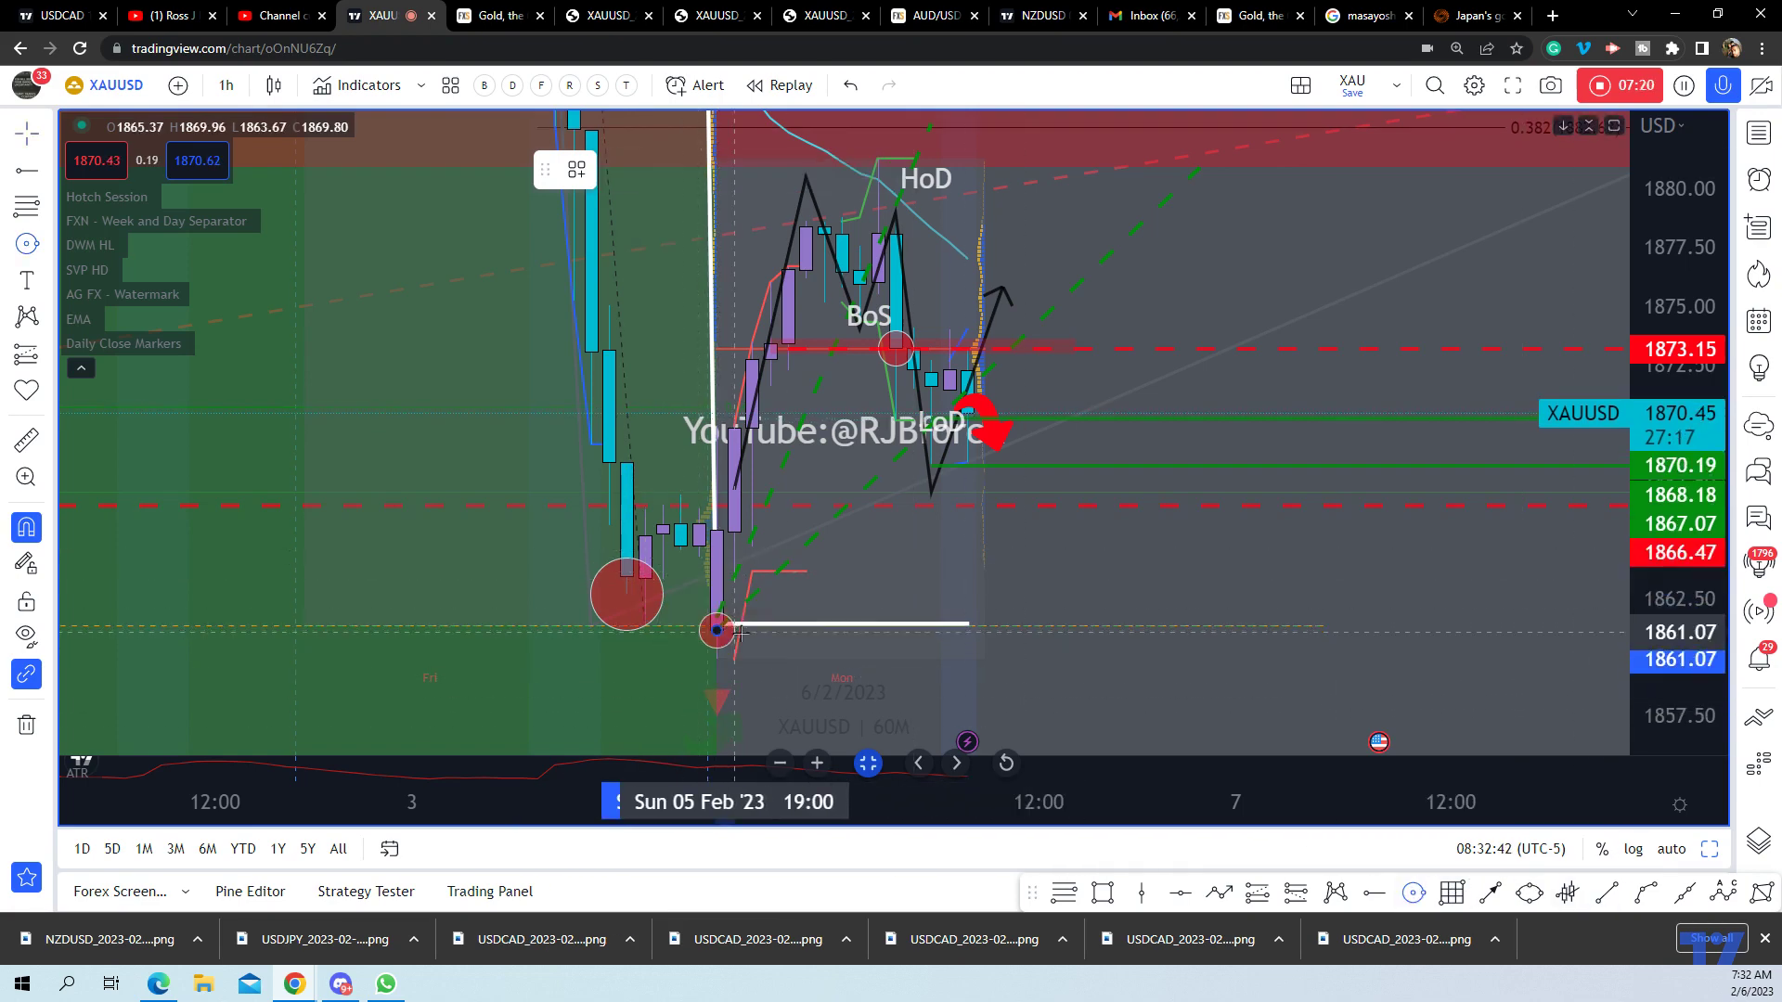
pyautogui.click(750, 640)
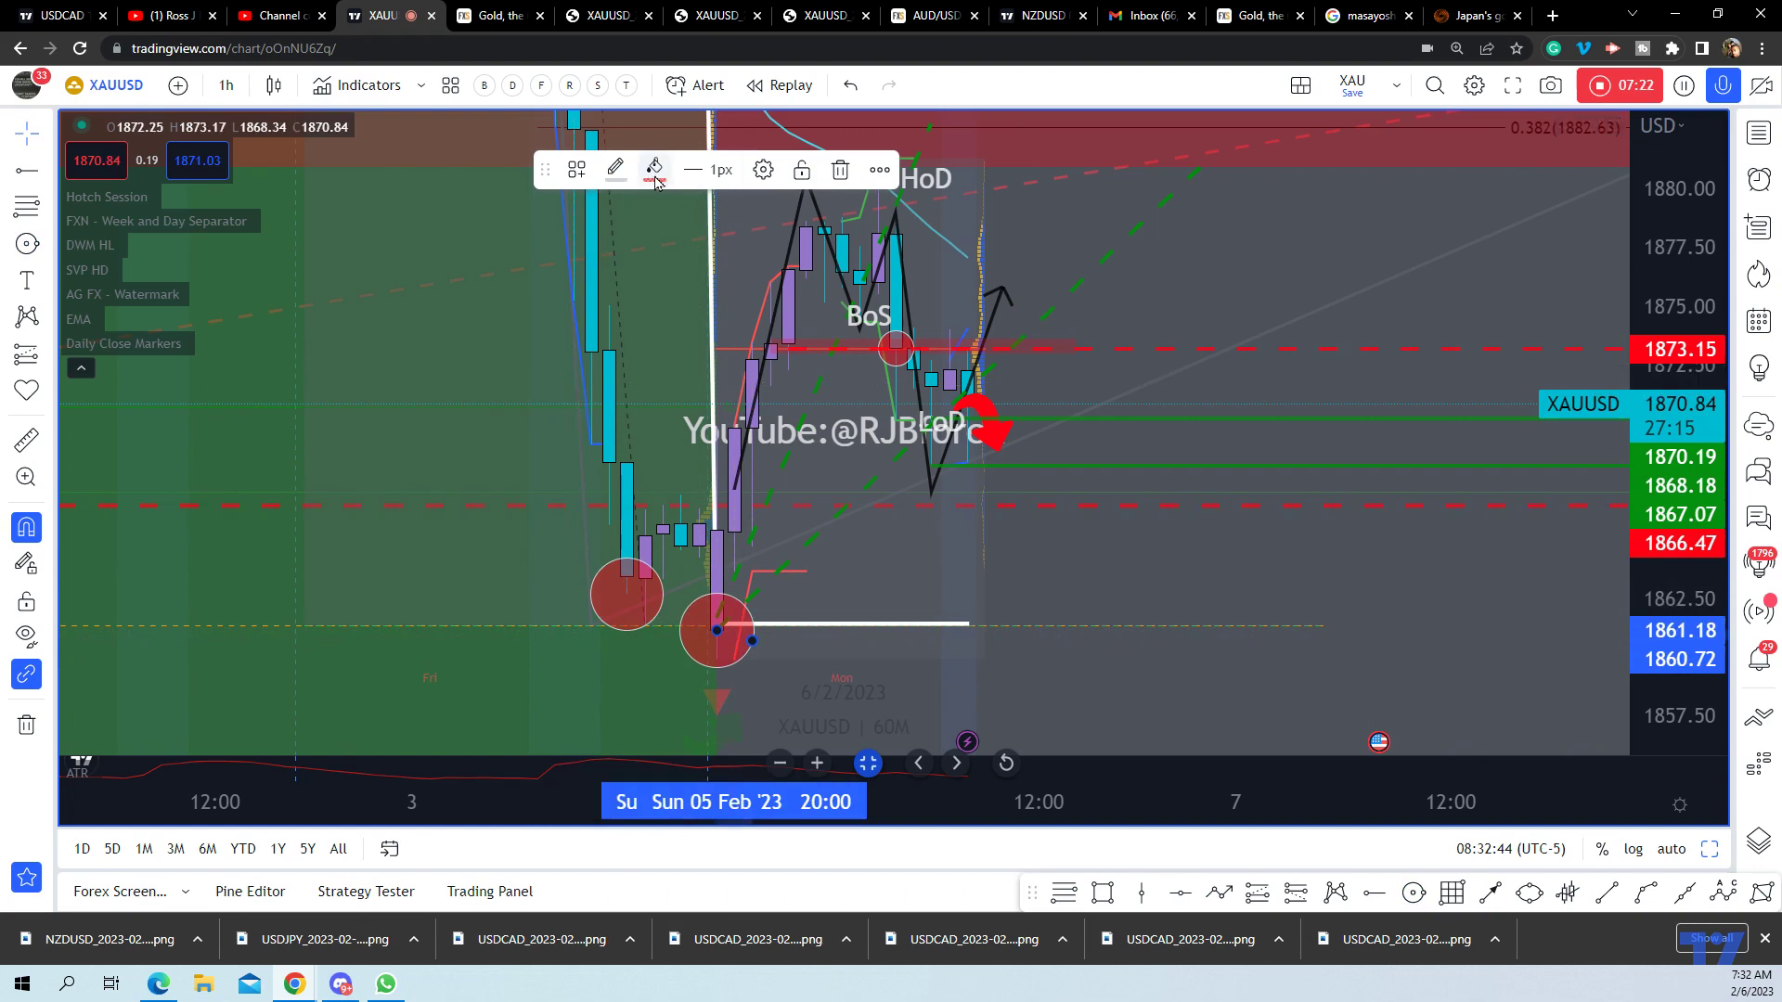
# Change the fill of both circles at the 3 Feb and 5 Feb lows to green
pyautogui.click(656, 172)
pyautogui.click(679, 433)
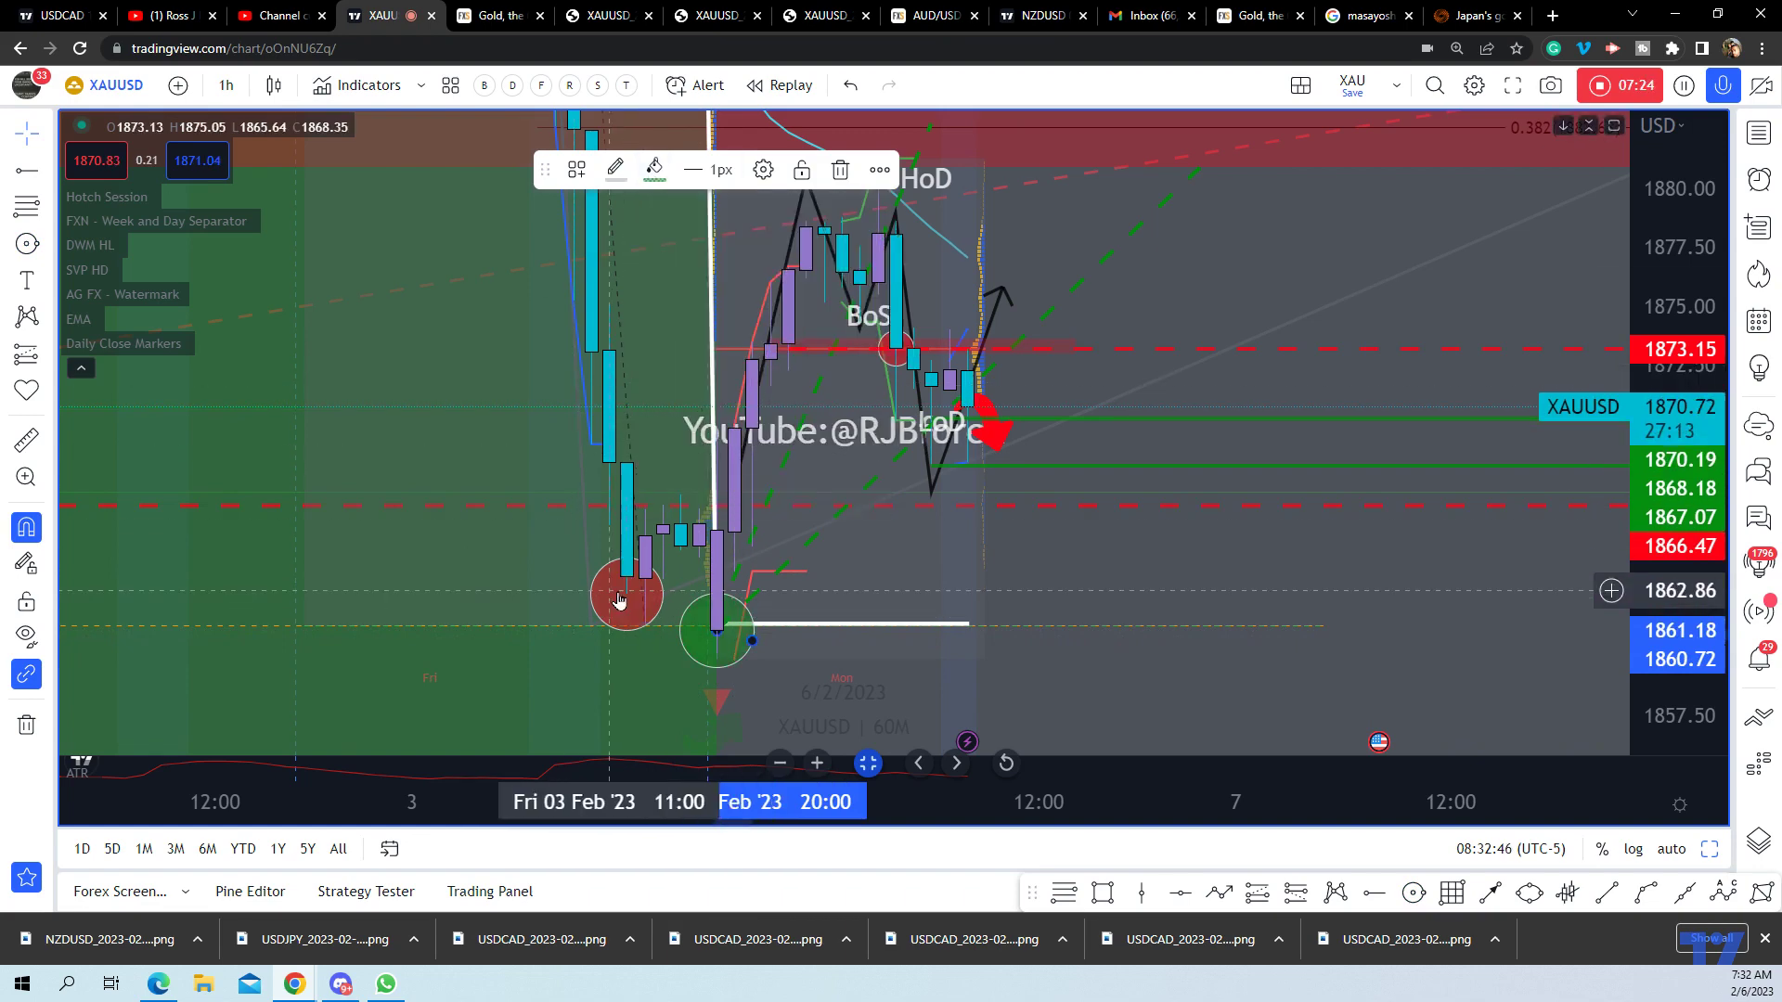
pyautogui.click(625, 598)
pyautogui.click(655, 170)
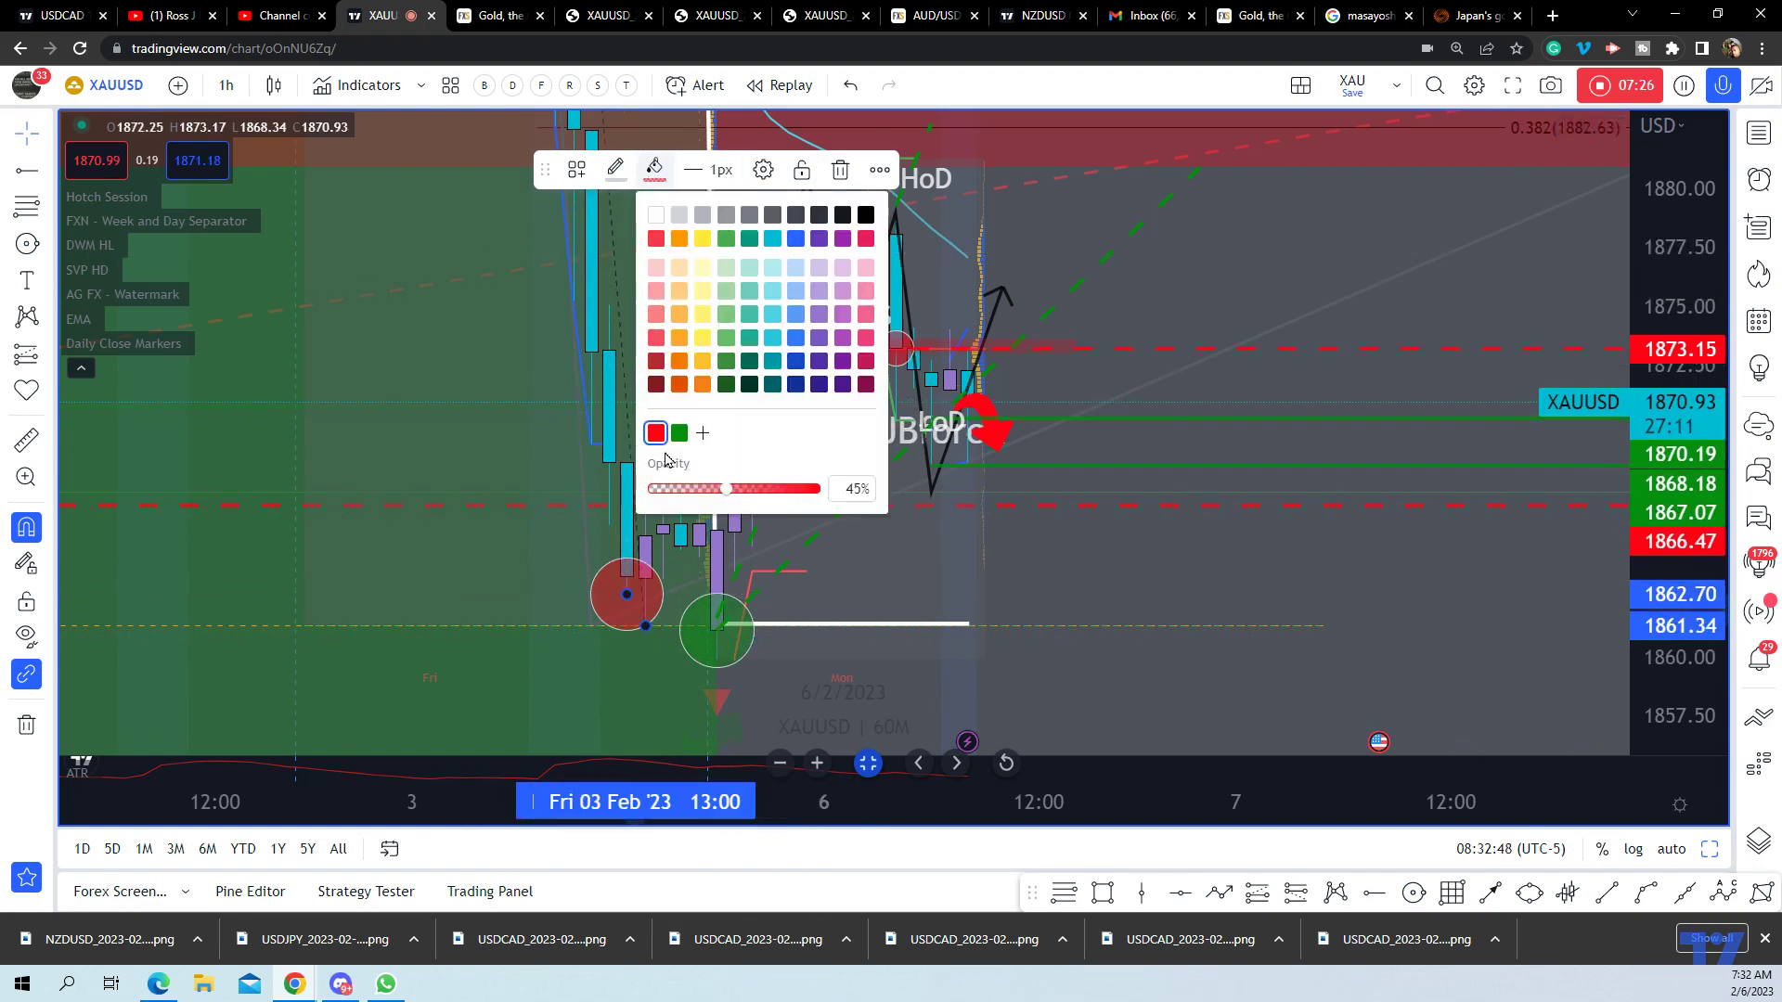
pyautogui.click(679, 434)
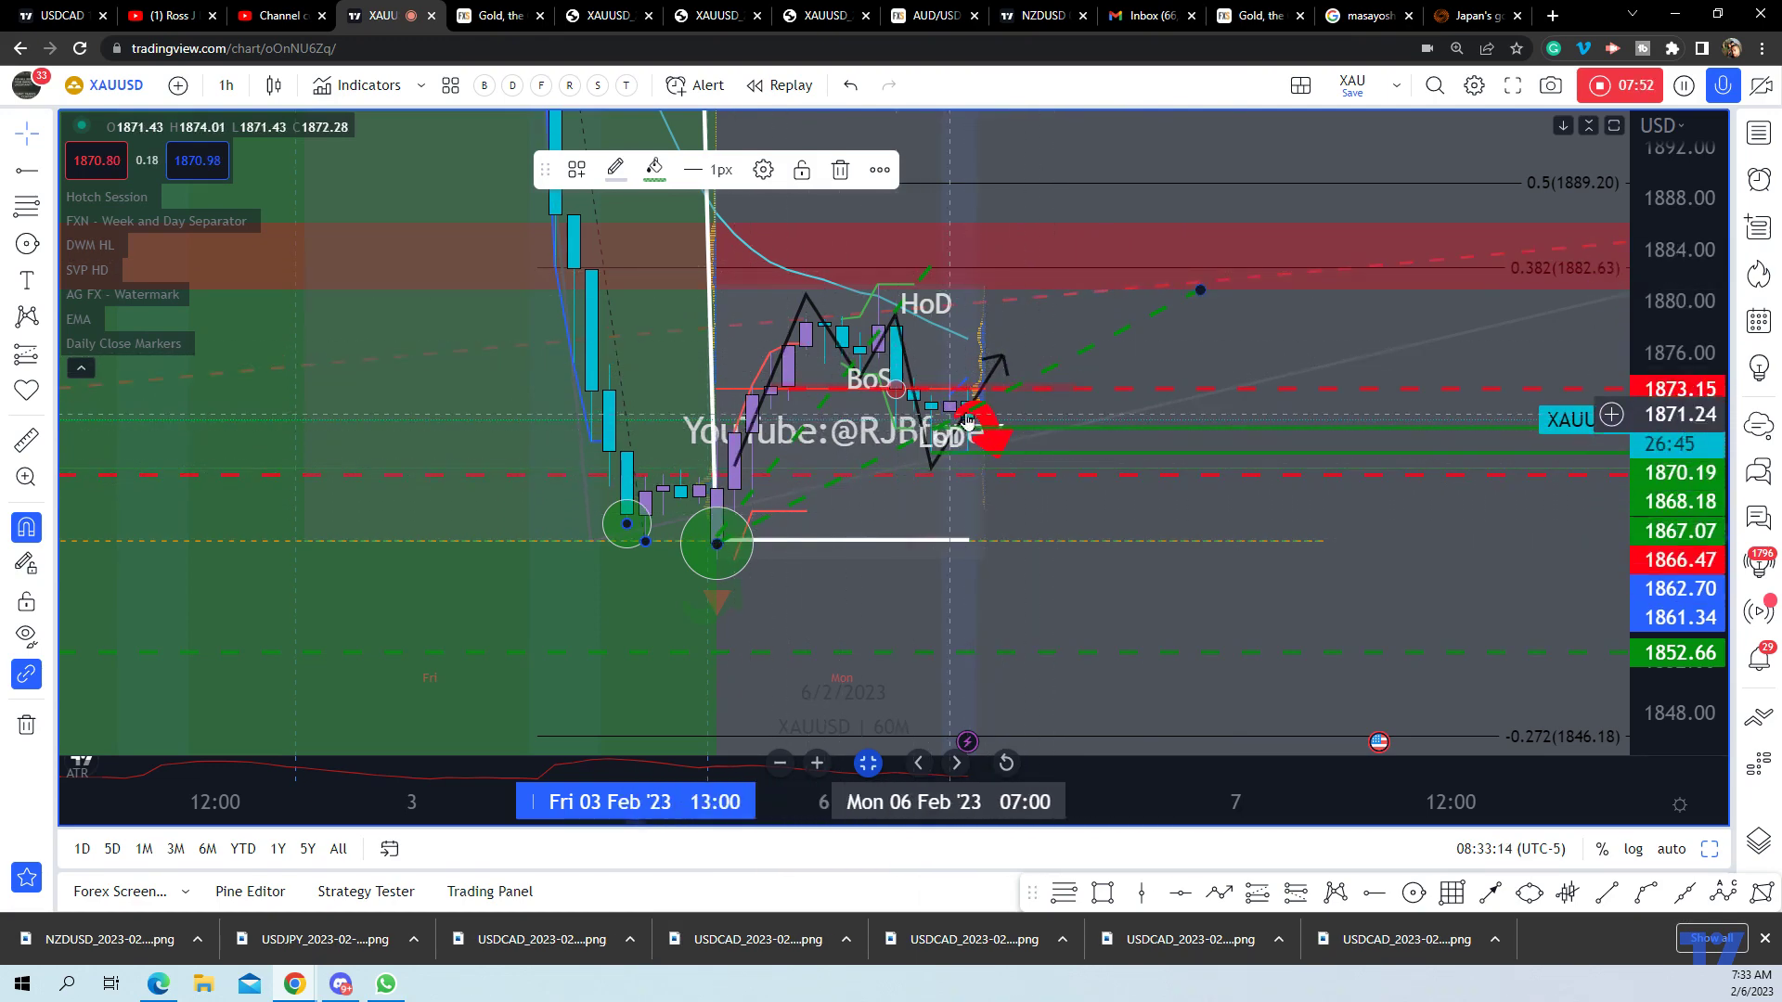
# Examine the hourly price structure between the circled lows, the 1873.15 level and the Fibonacci levels of Friday's drop
pyautogui.scroll(2, 928, 356)
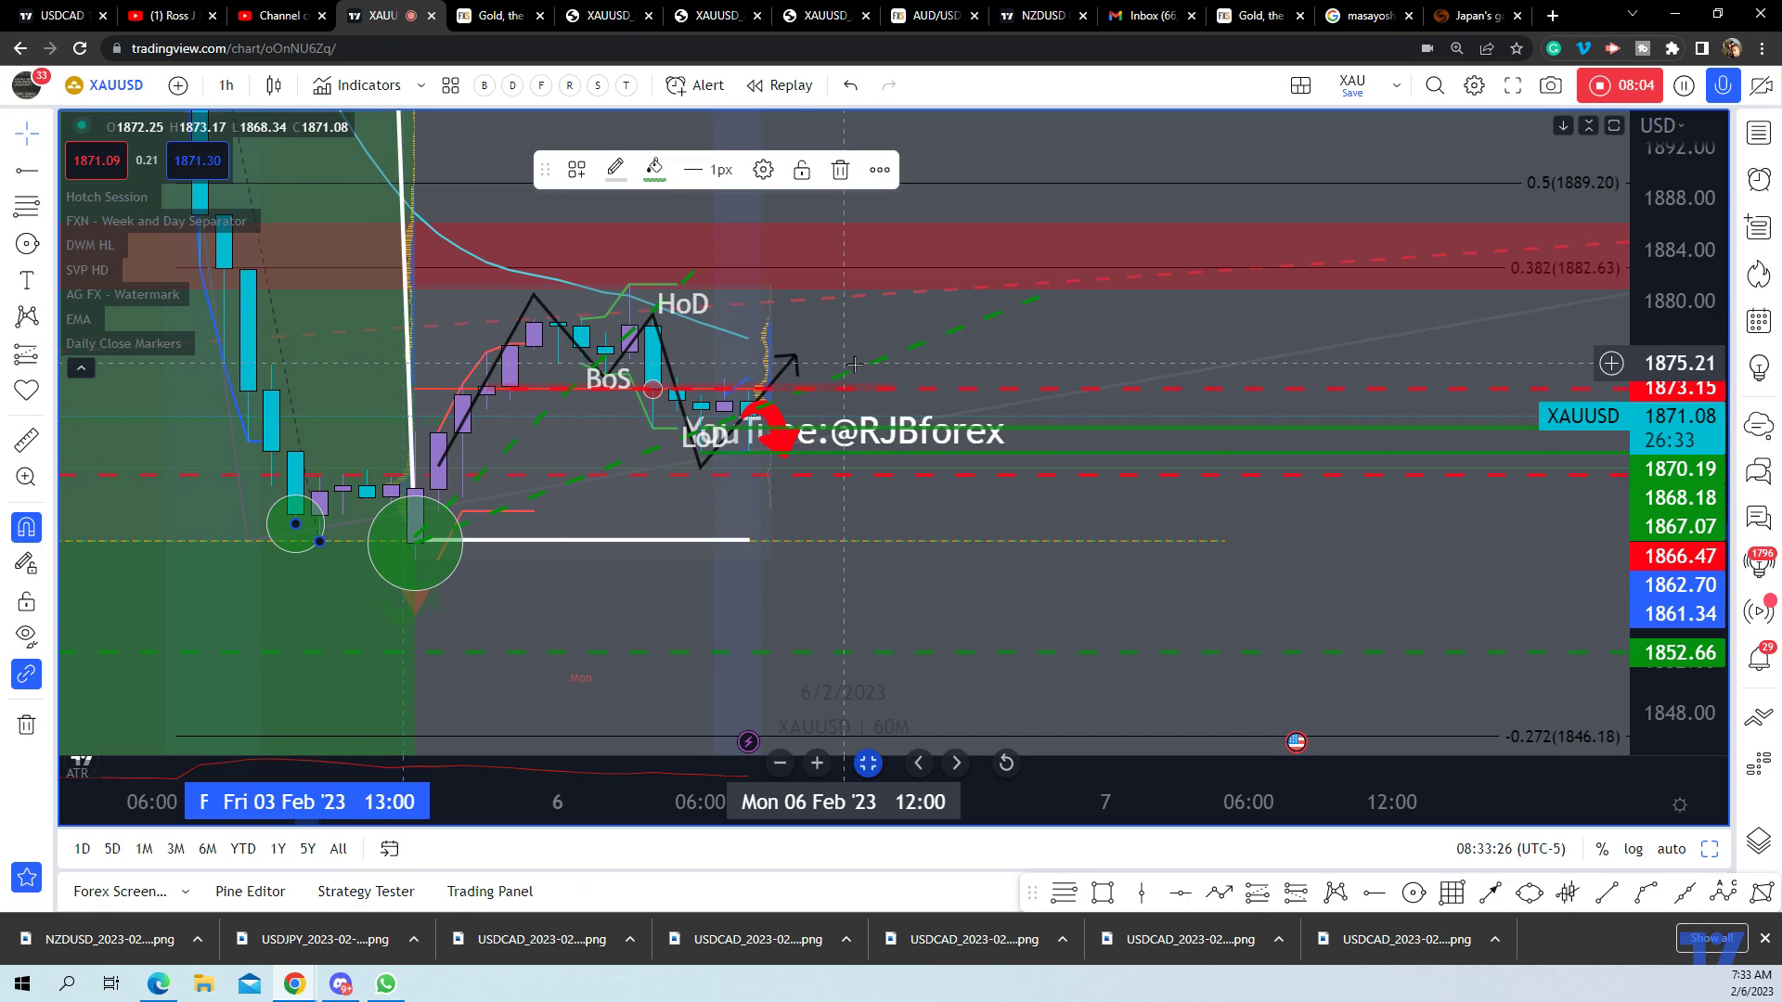
pyautogui.click(778, 429)
pyautogui.scroll(-2, 871, 530)
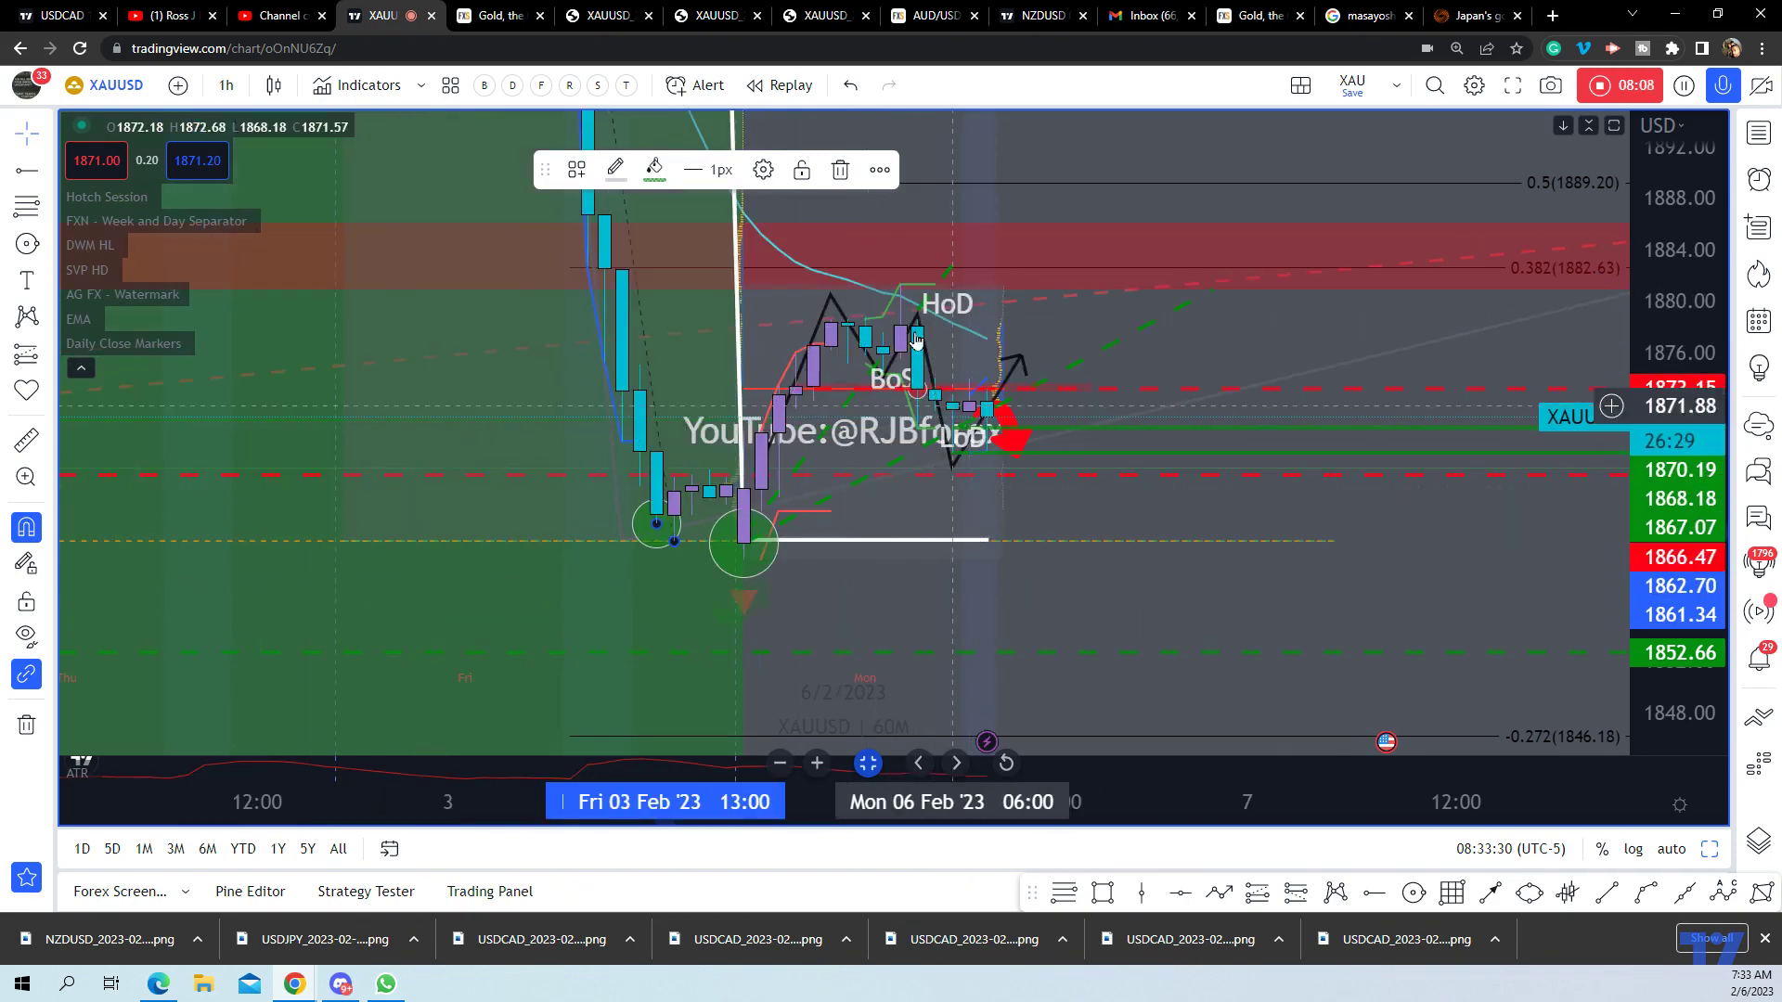
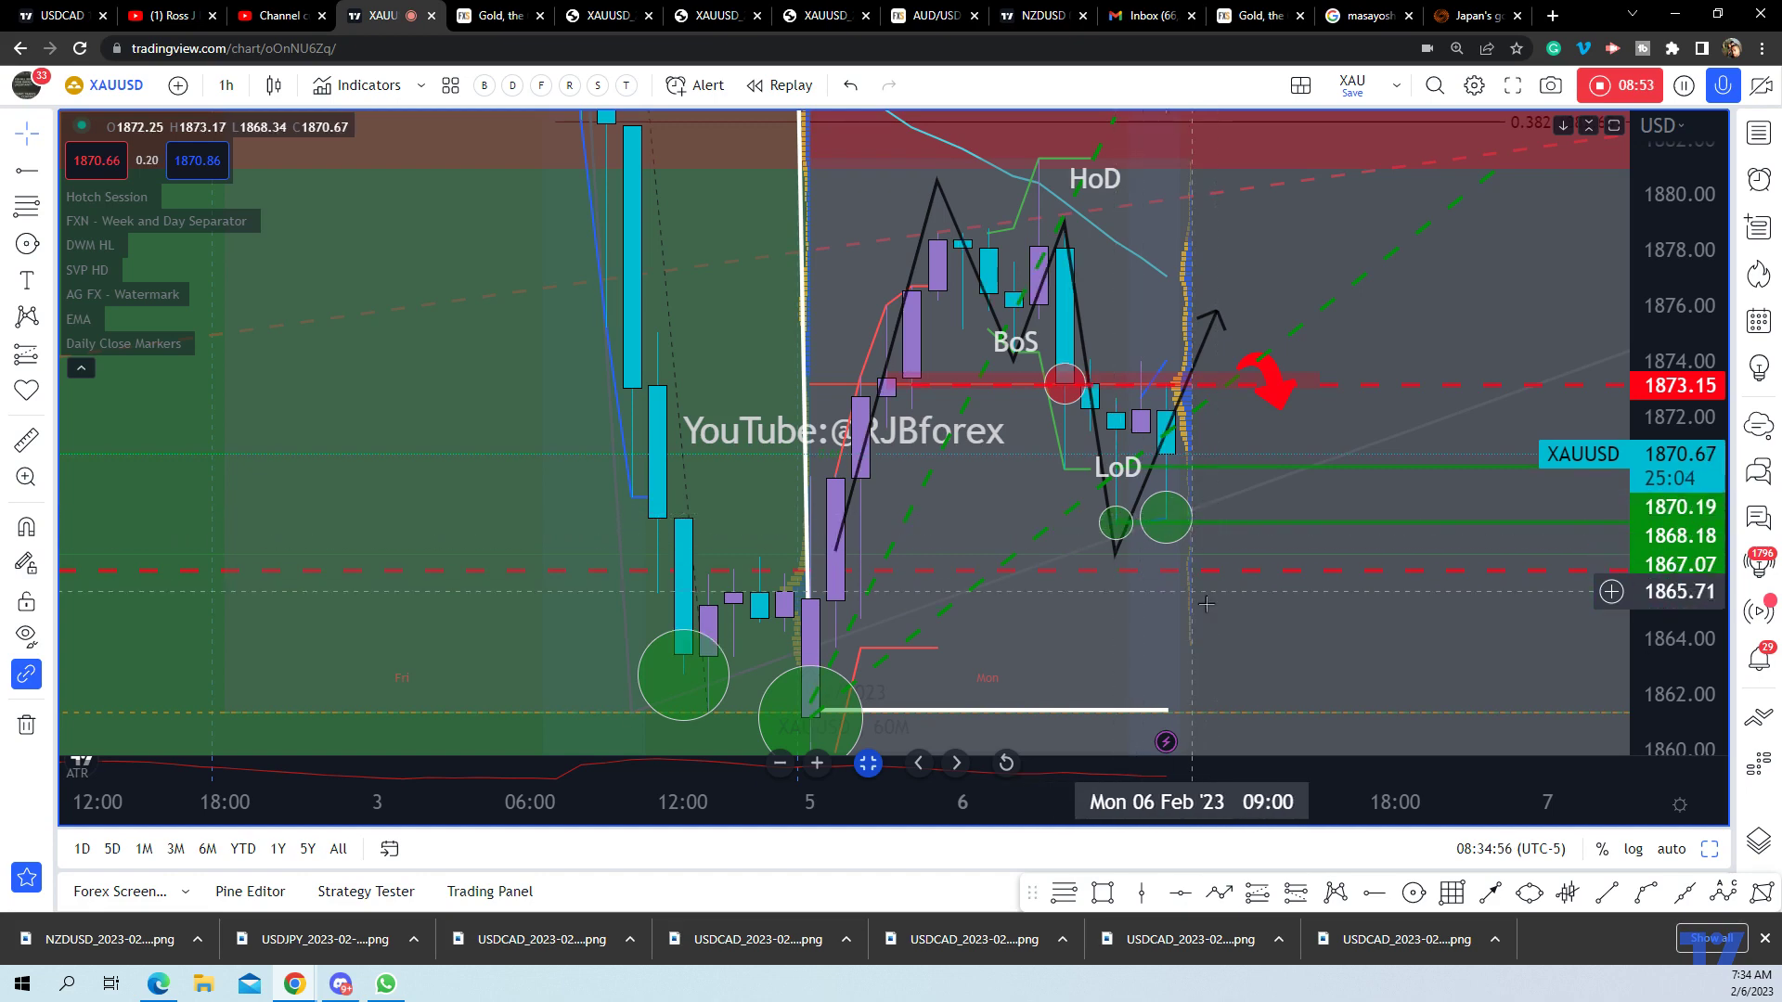
pyautogui.moveTo(1653, 315); pyautogui.dragTo(1657, 381)
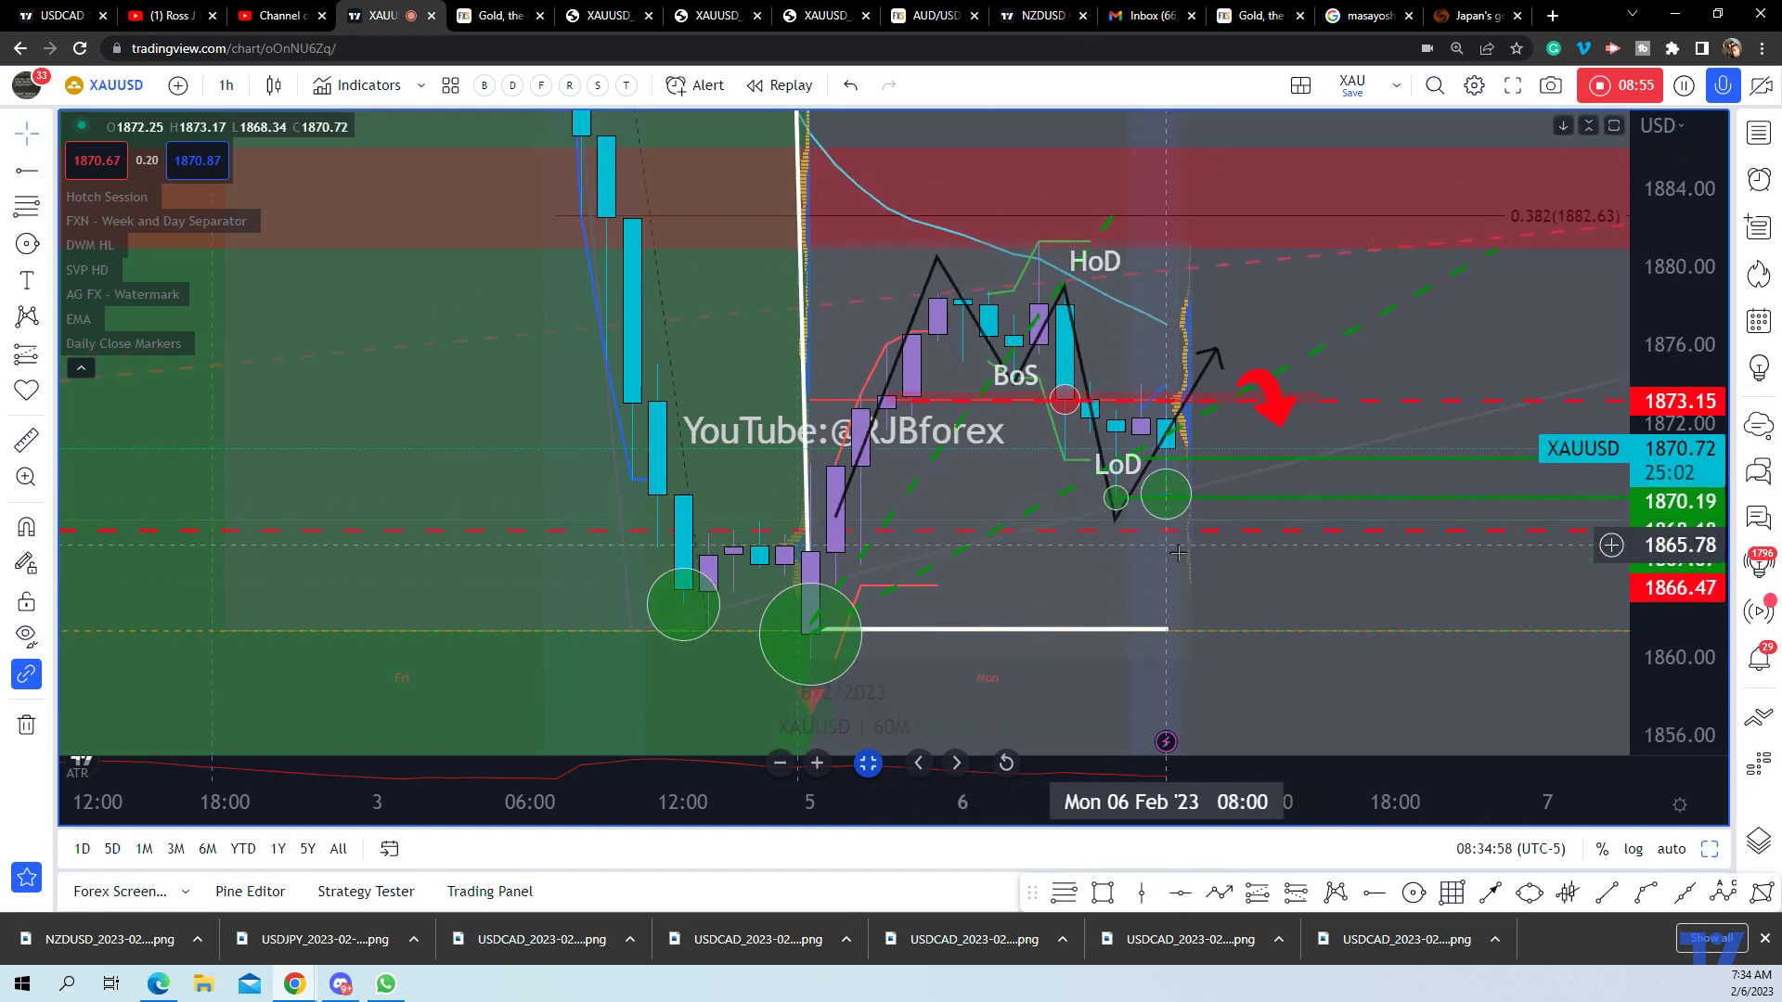
pyautogui.moveTo(1207, 418); pyautogui.dragTo(1133, 417)
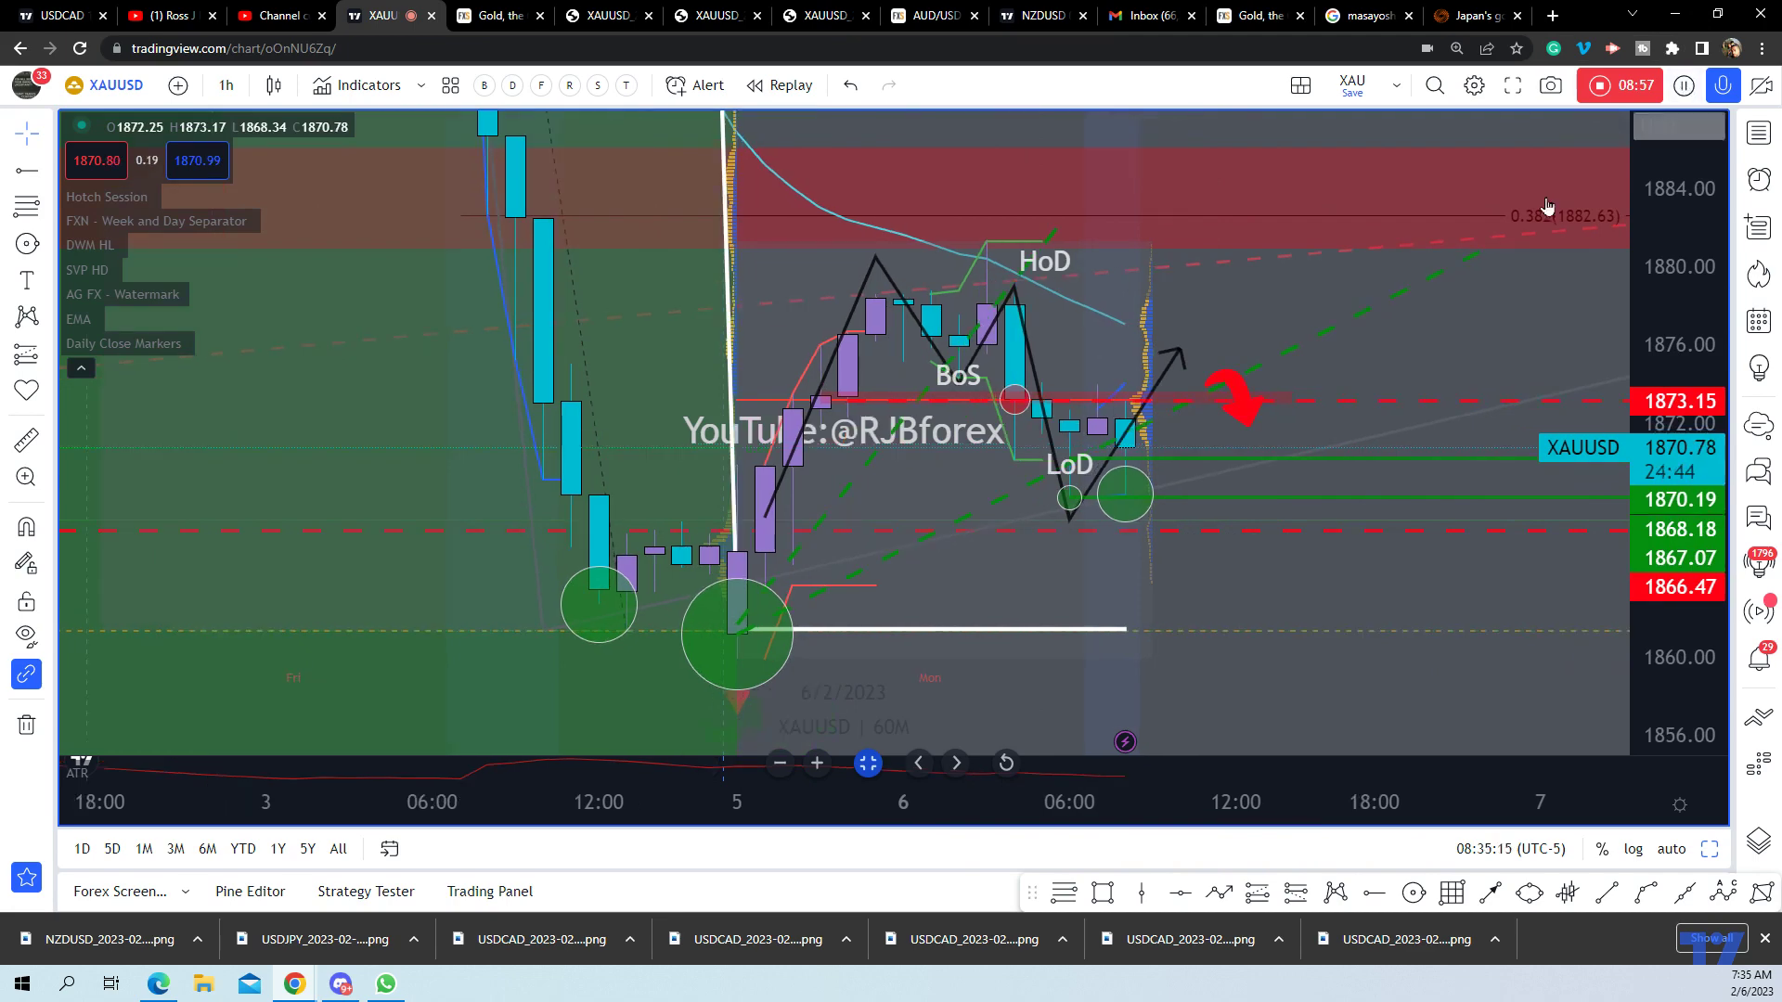
pyautogui.click(977, 358)
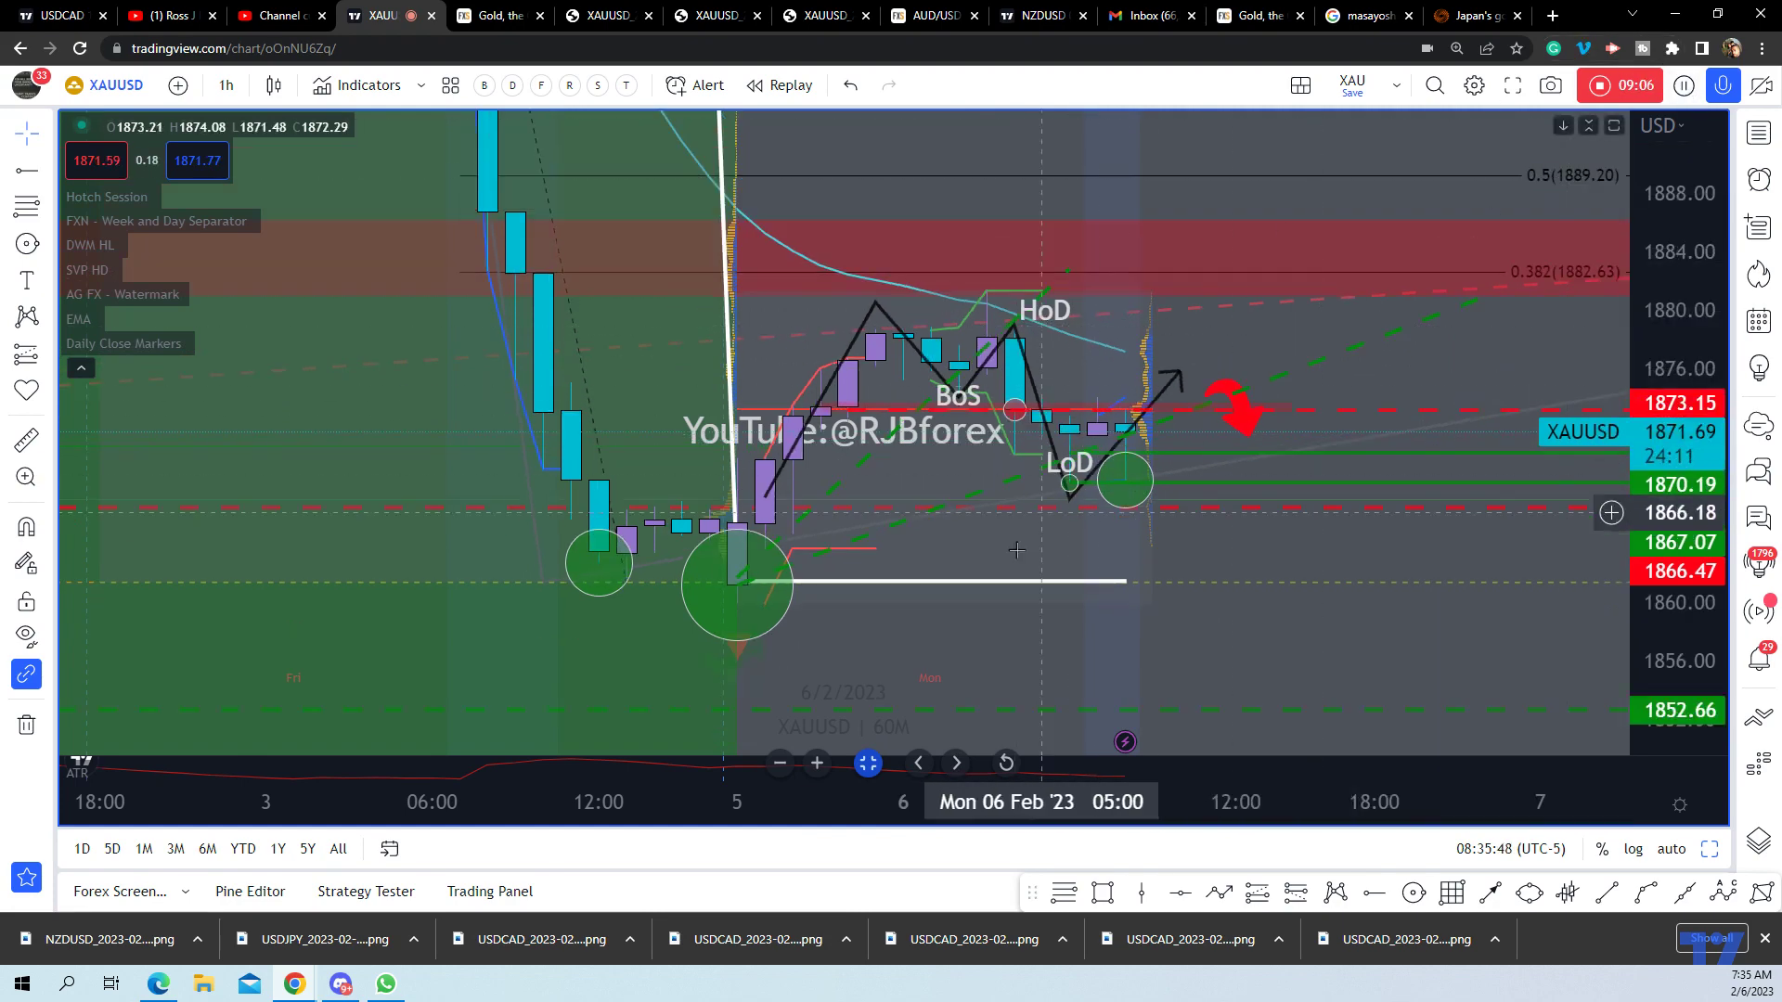
pyautogui.moveTo(1683, 213); pyautogui.dragTo(1682, 255)
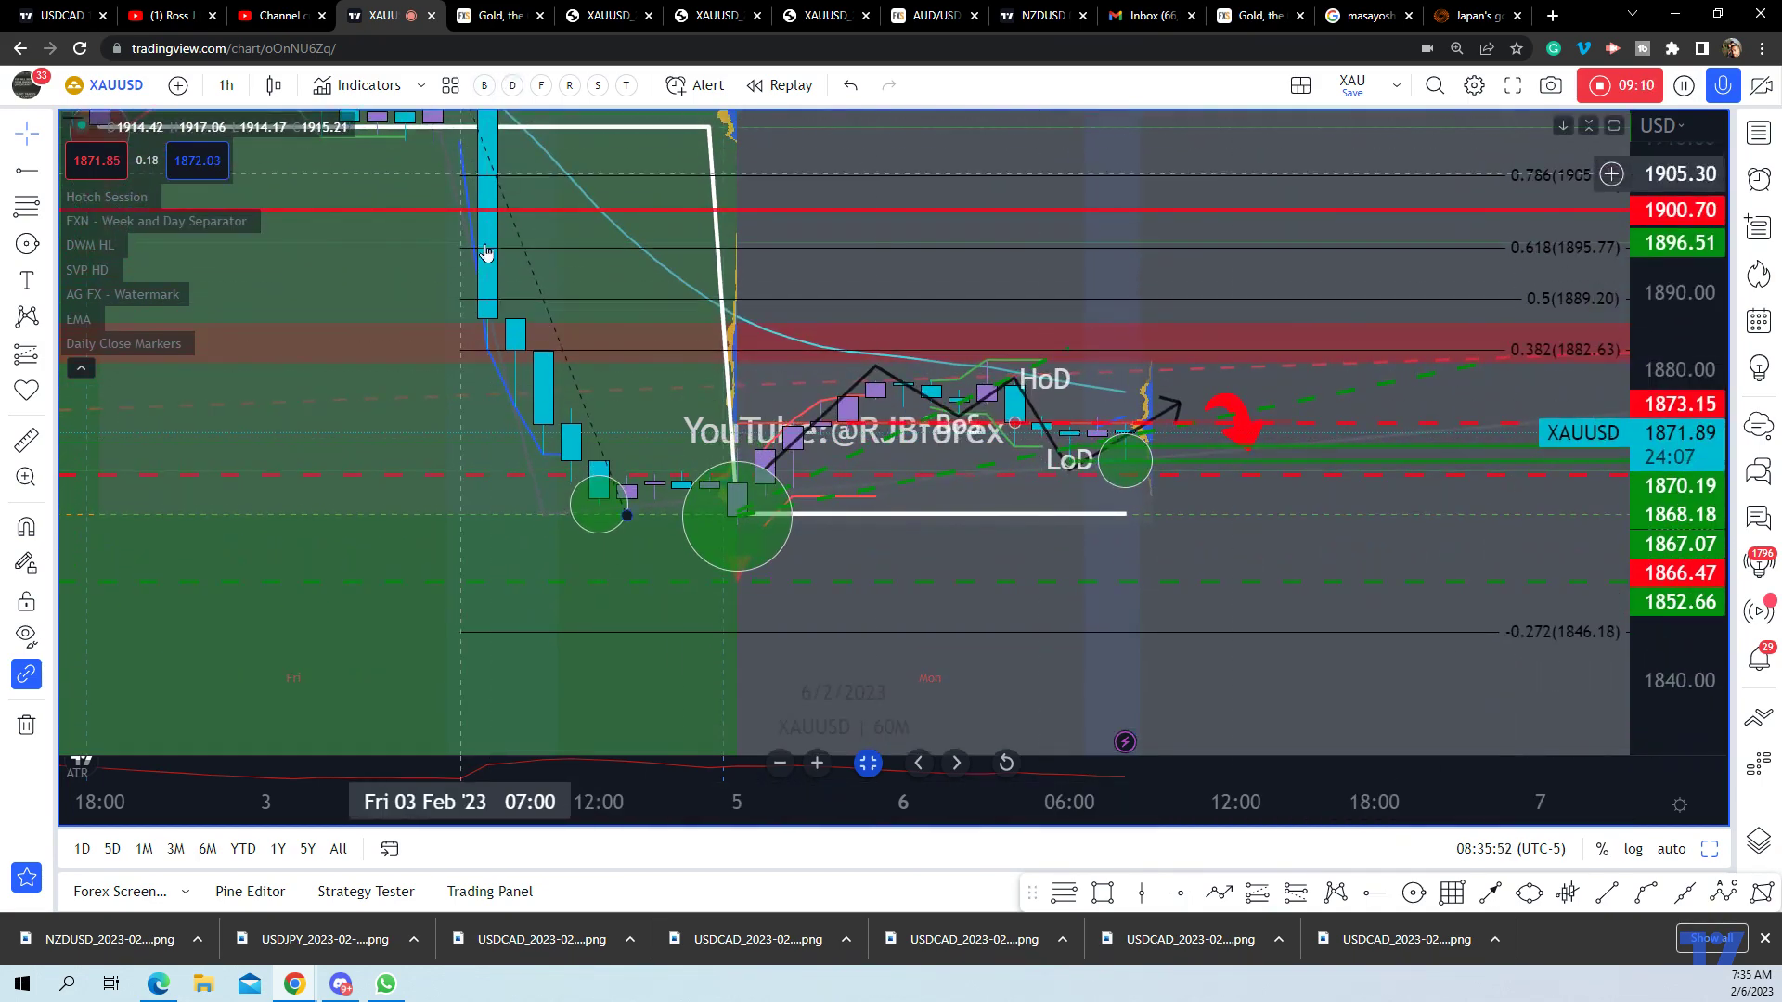
pyautogui.moveTo(1652, 638); pyautogui.dragTo(1648, 371)
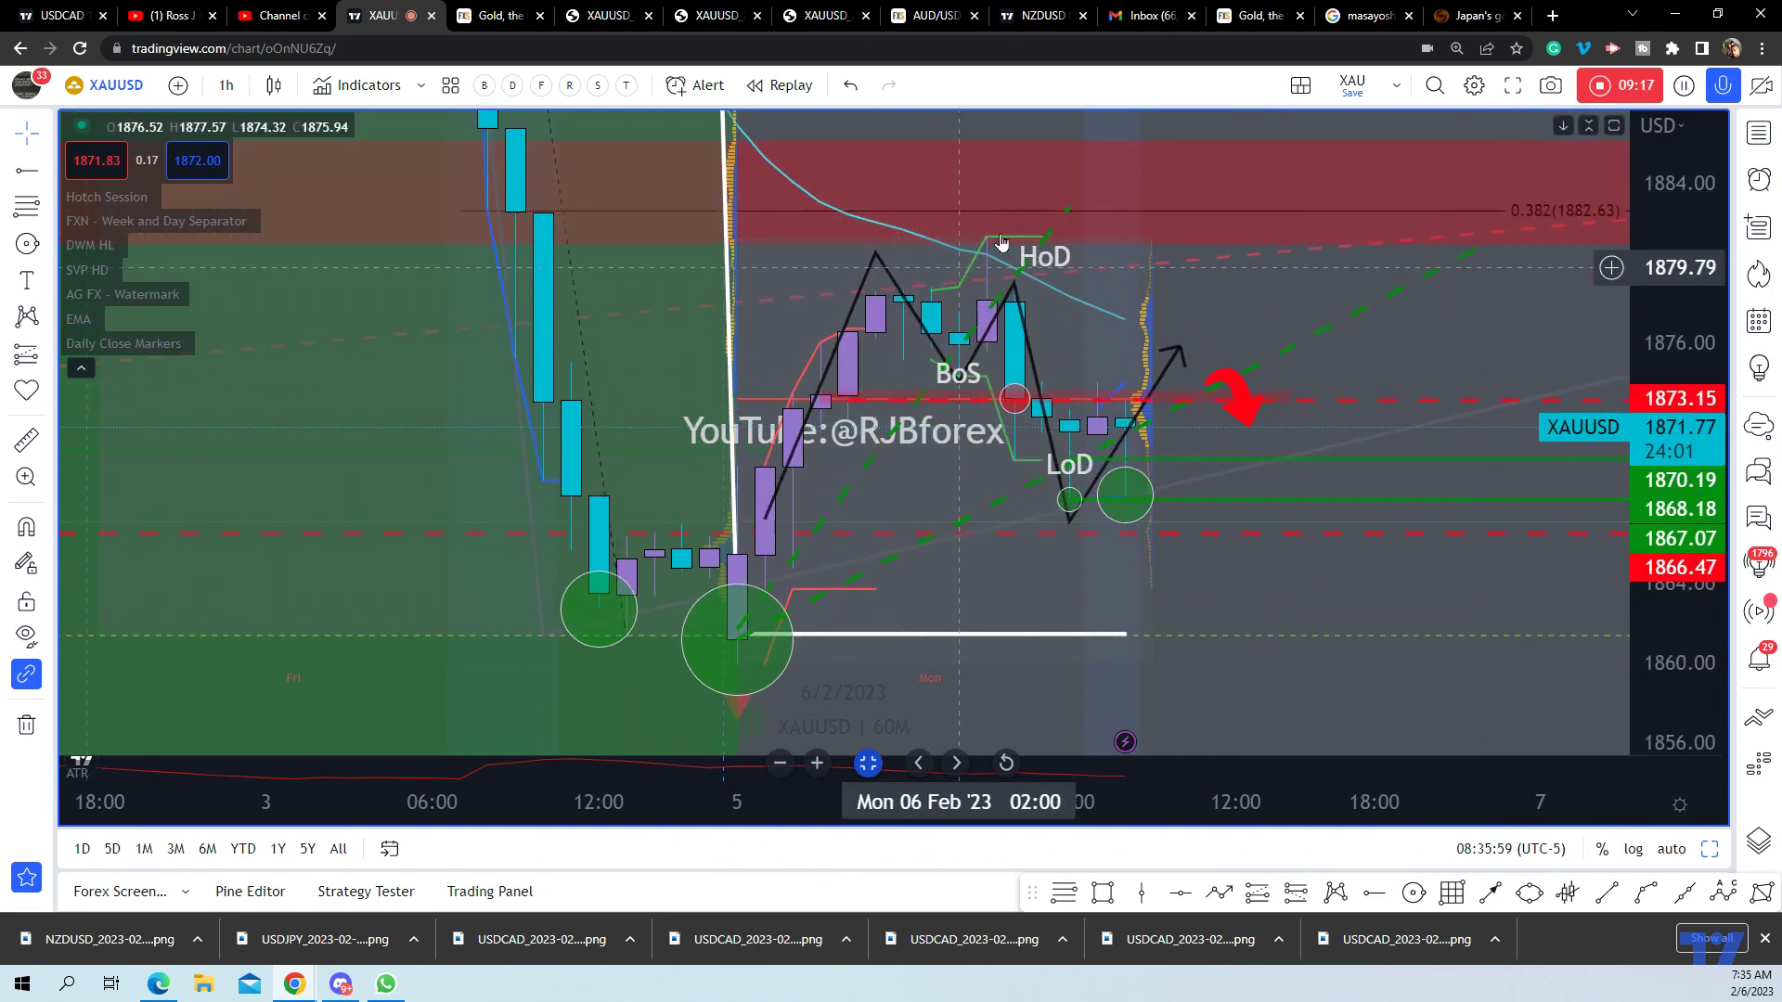
pyautogui.moveTo(1706, 239); pyautogui.dragTo(1706, 369)
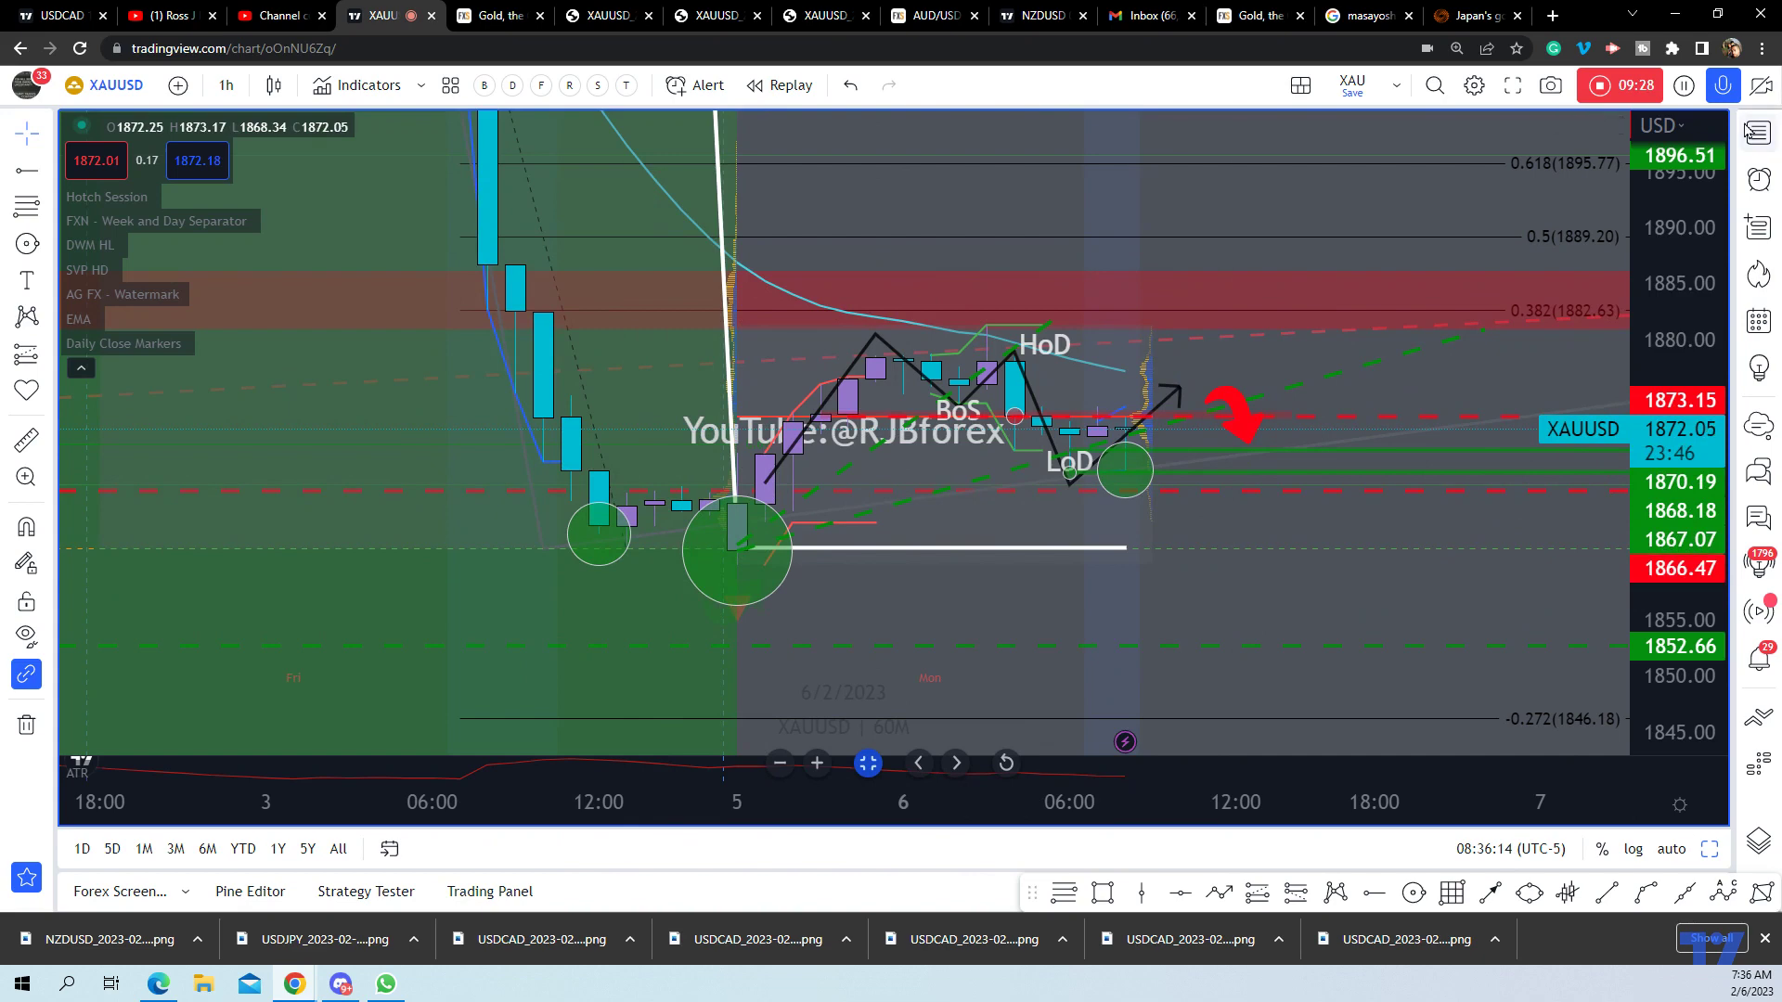
# Set the XAUUSD chart to the 15-minute timeframe and inspect the candles around the day's high and low
pyautogui.write('15')
pyautogui.press('Return')
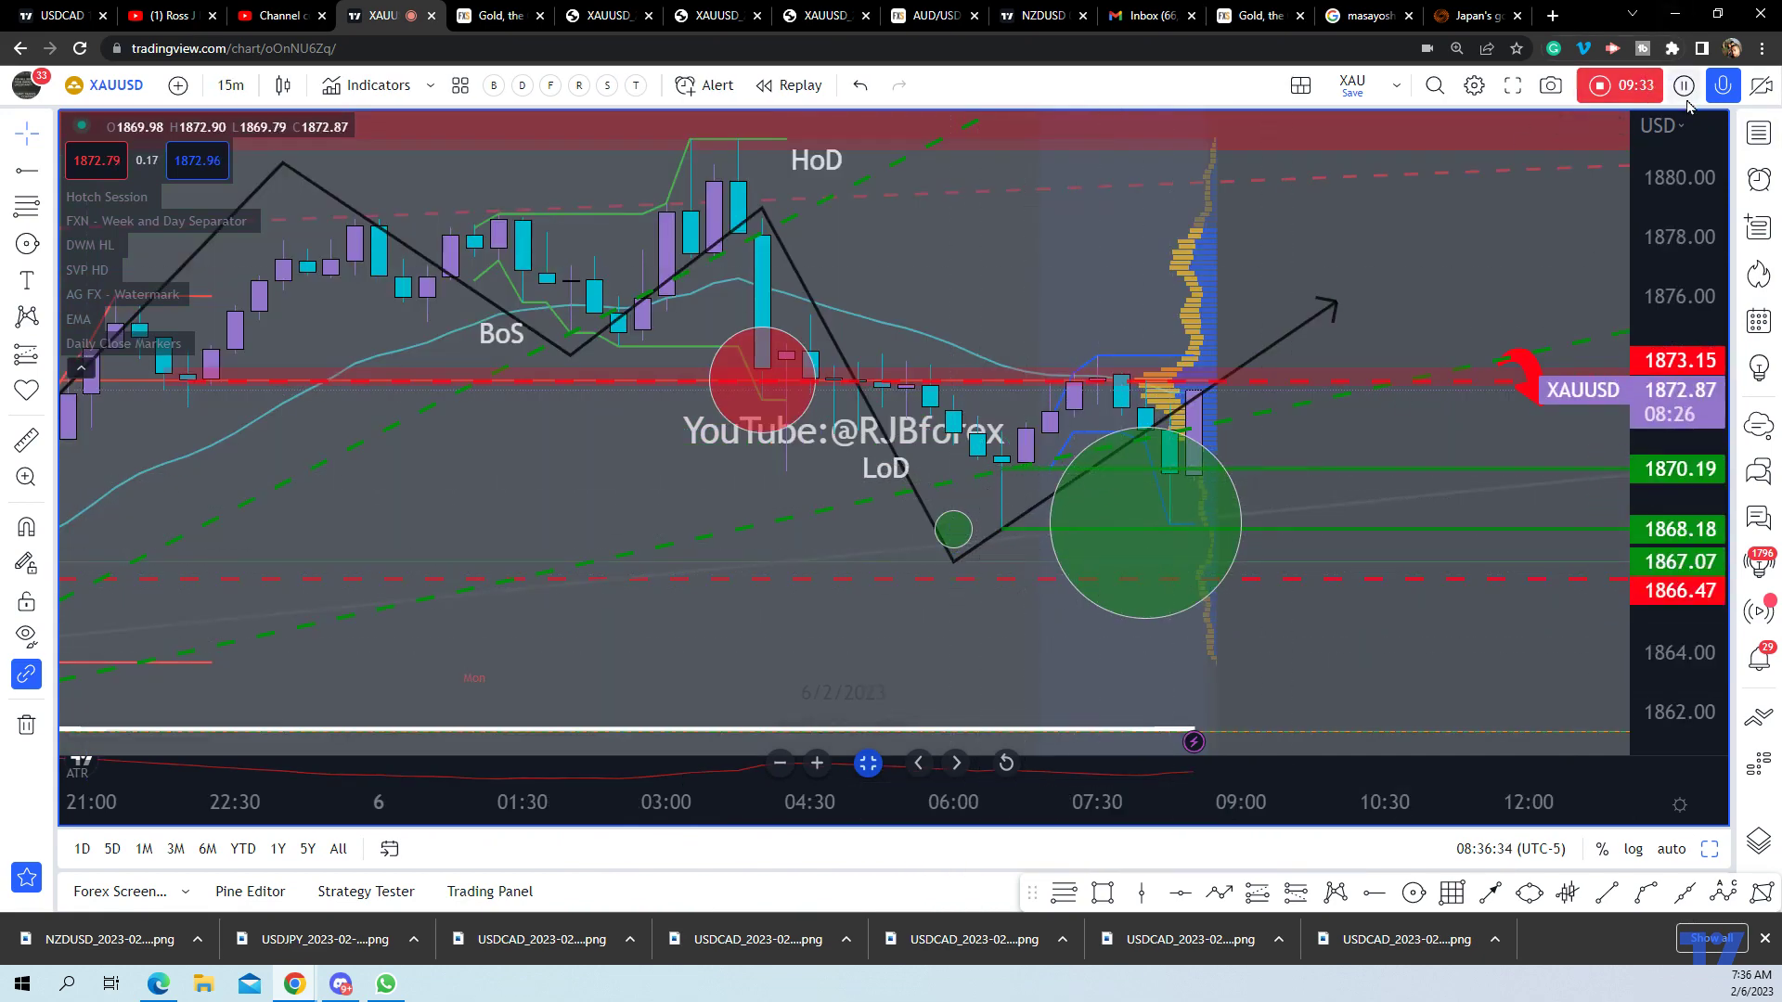
pyautogui.scroll(-3, 1194, 246)
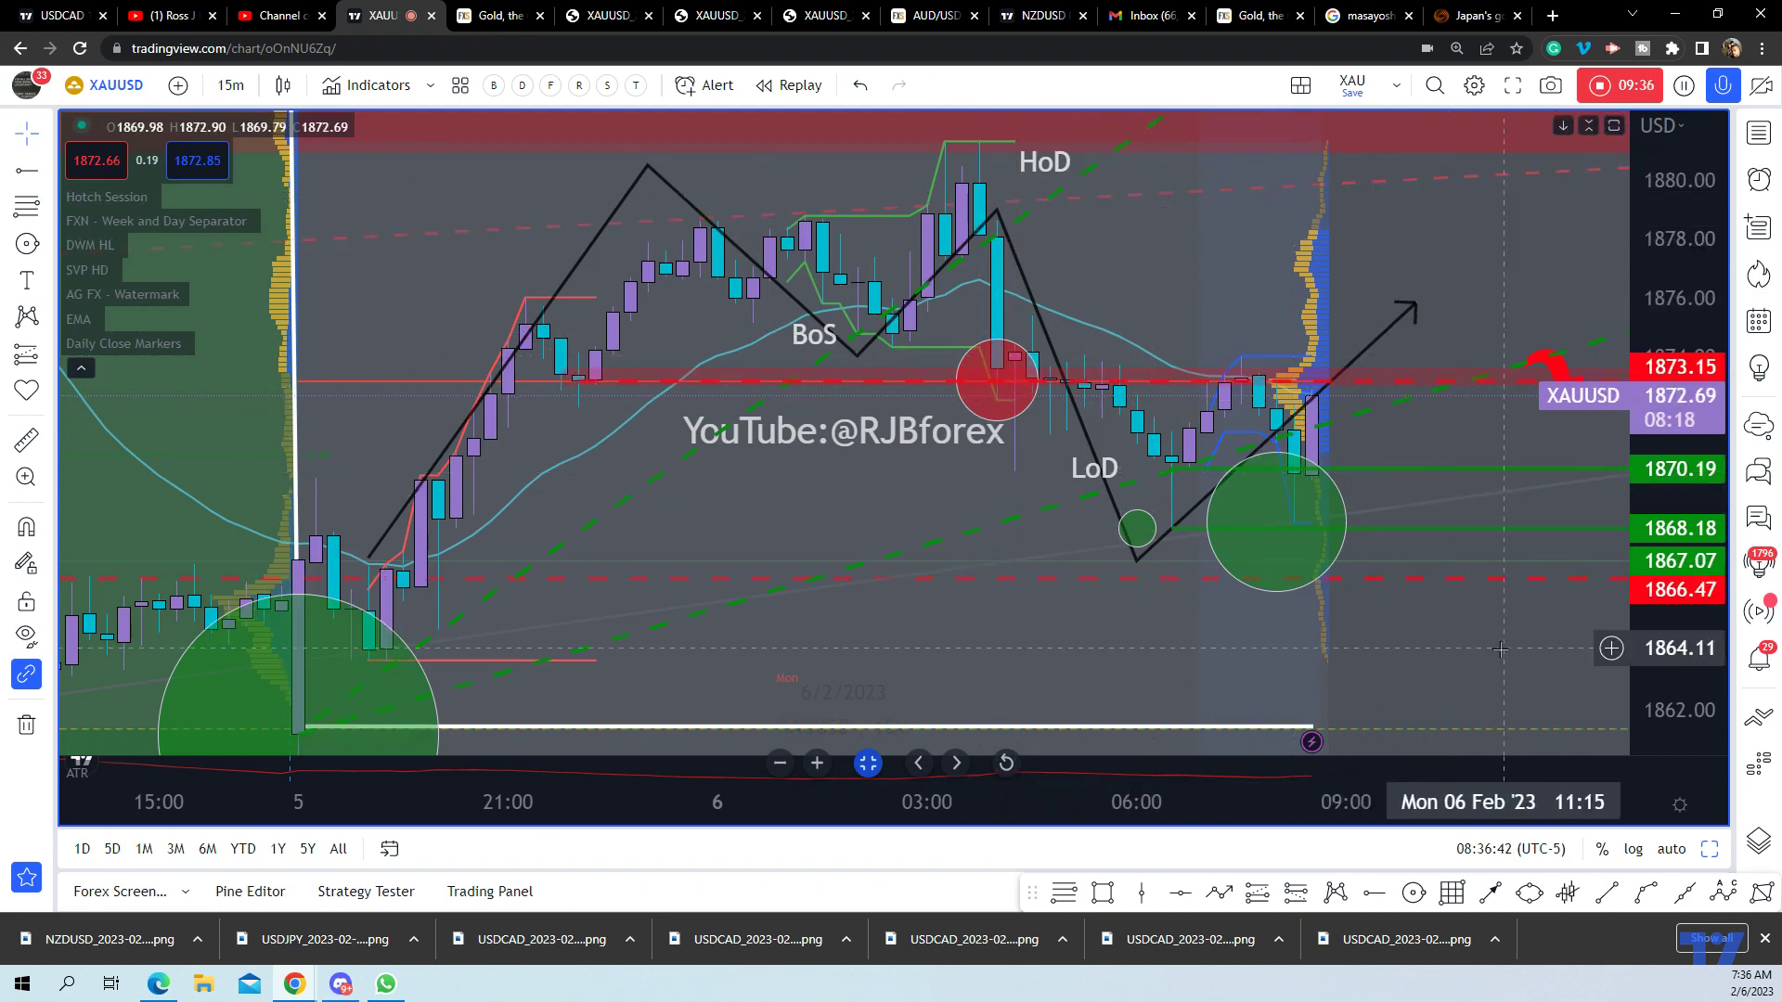
pyautogui.scroll(2, 1462, 638)
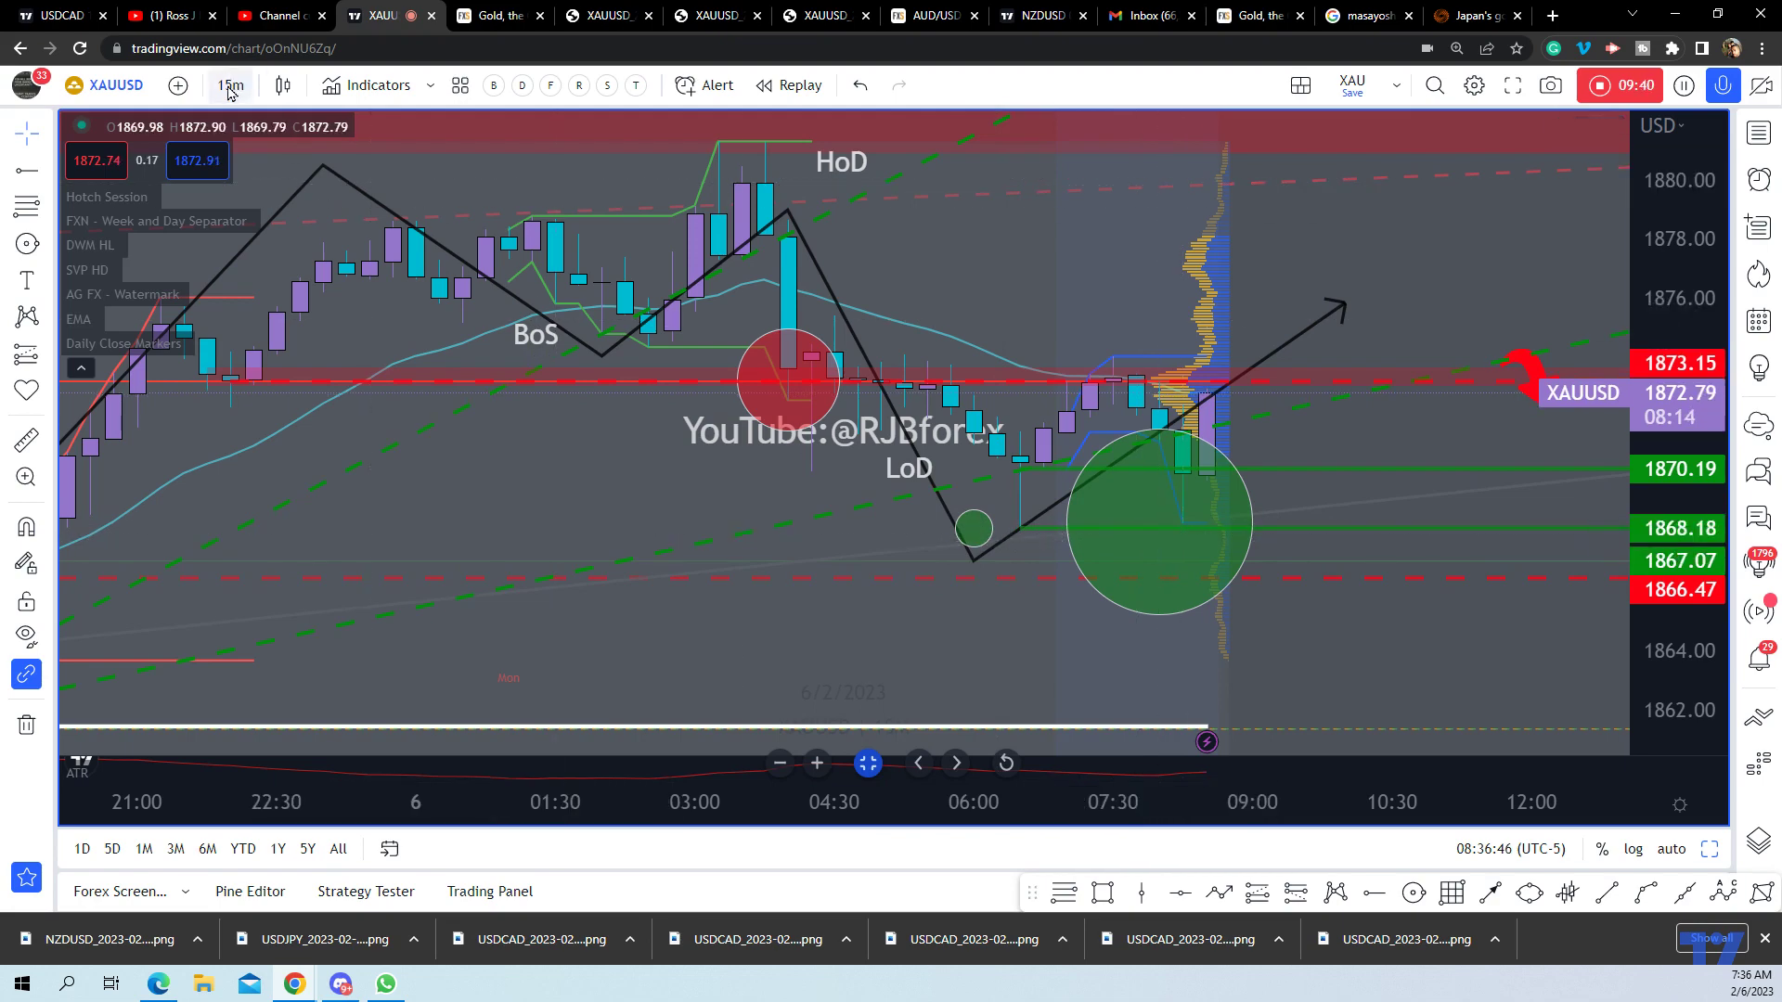
pyautogui.scroll(-2, 868, 372)
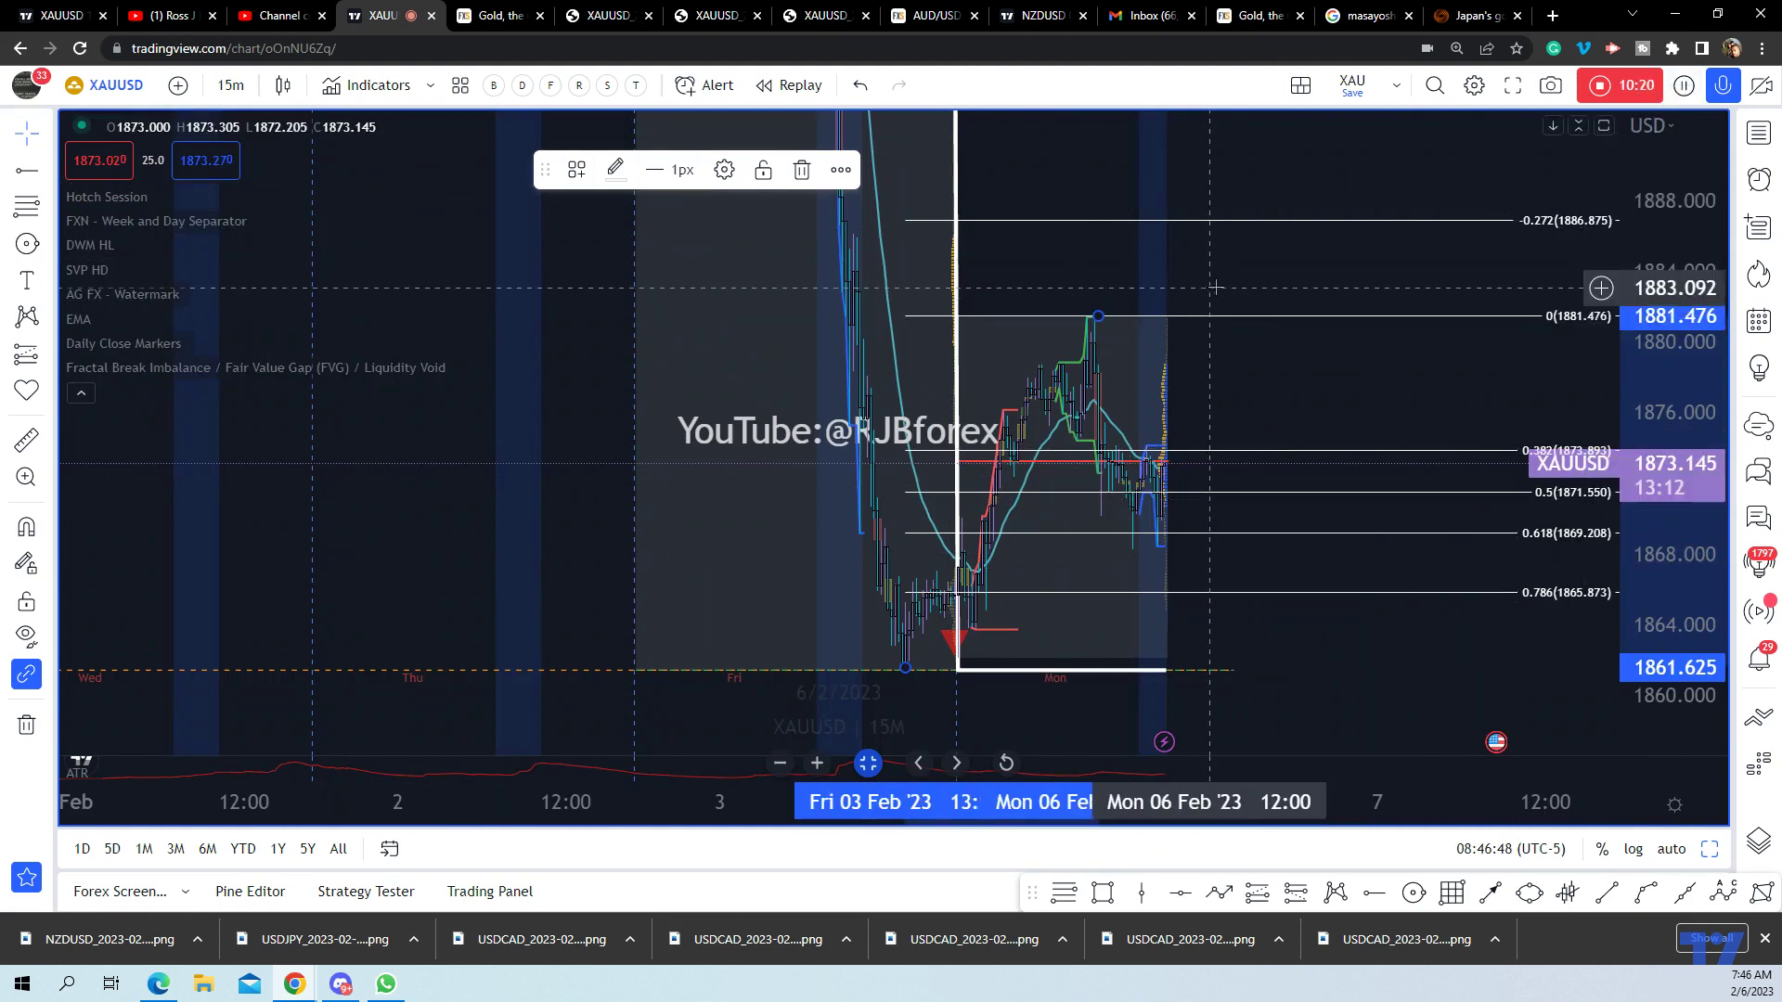
# Review the Fibonacci retracement levels on the 15-minute XAUUSD chart and set its timeframe to 1 hour
pyautogui.scroll(-1, 1257, 260)
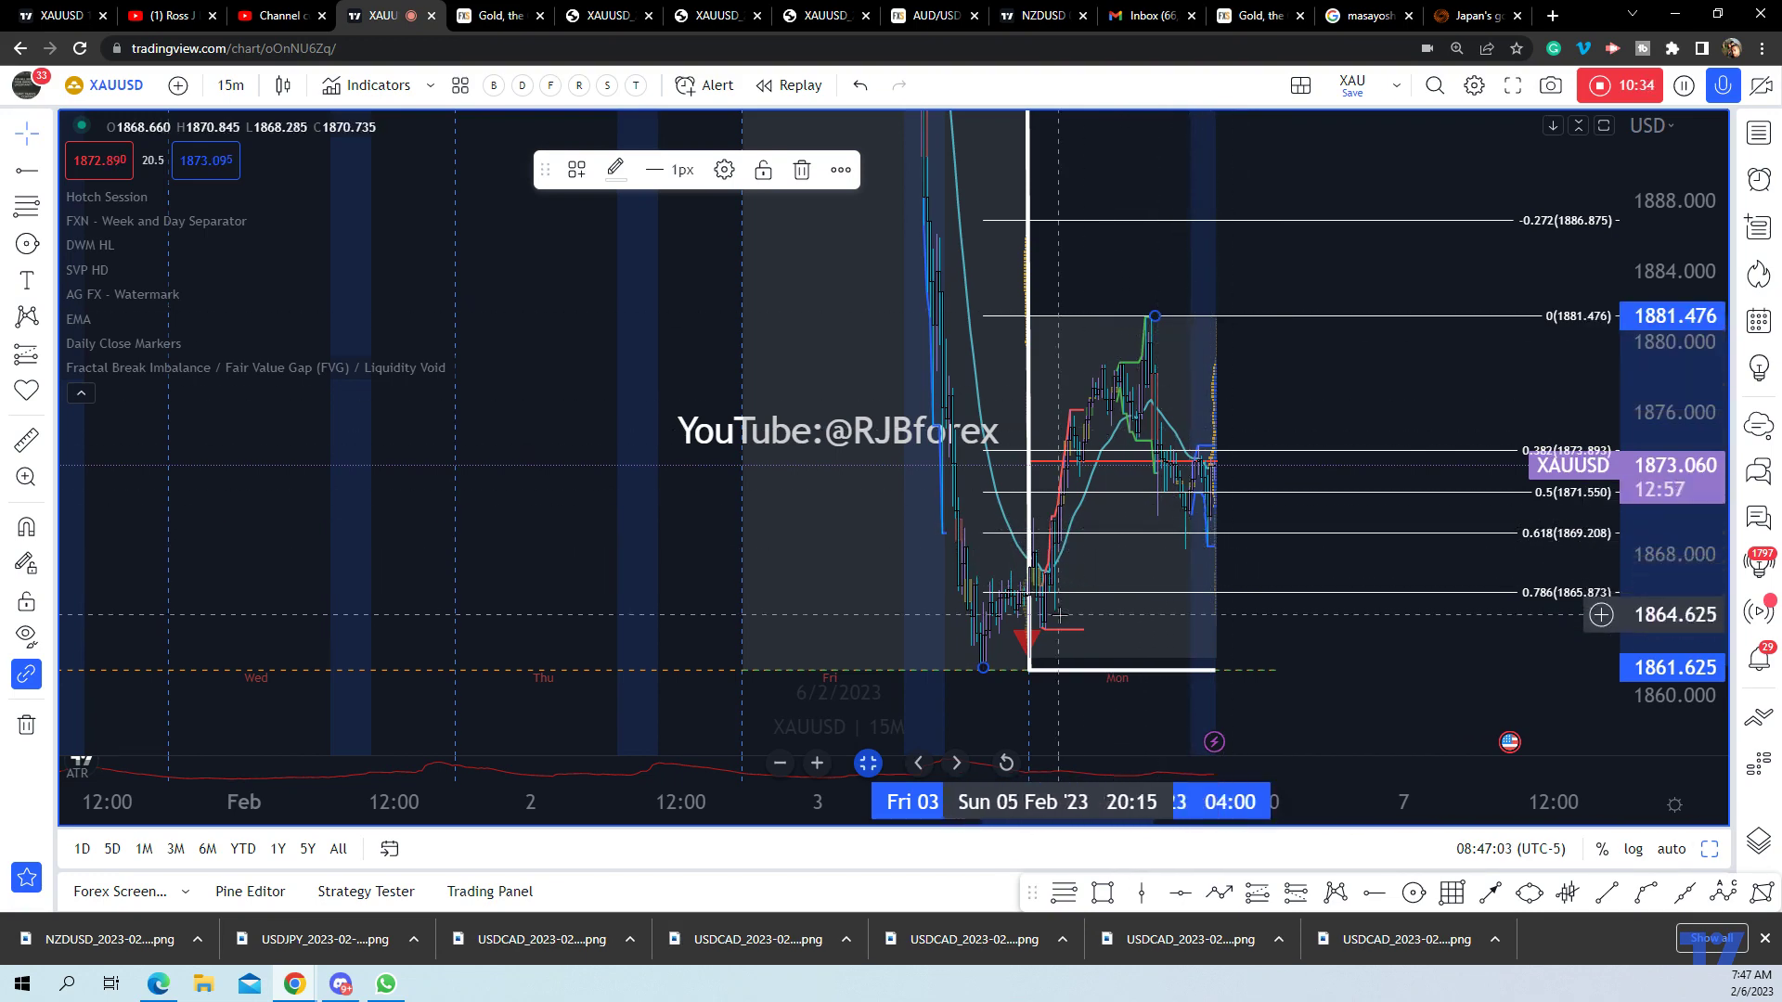
pyautogui.scroll(3, 1243, 543)
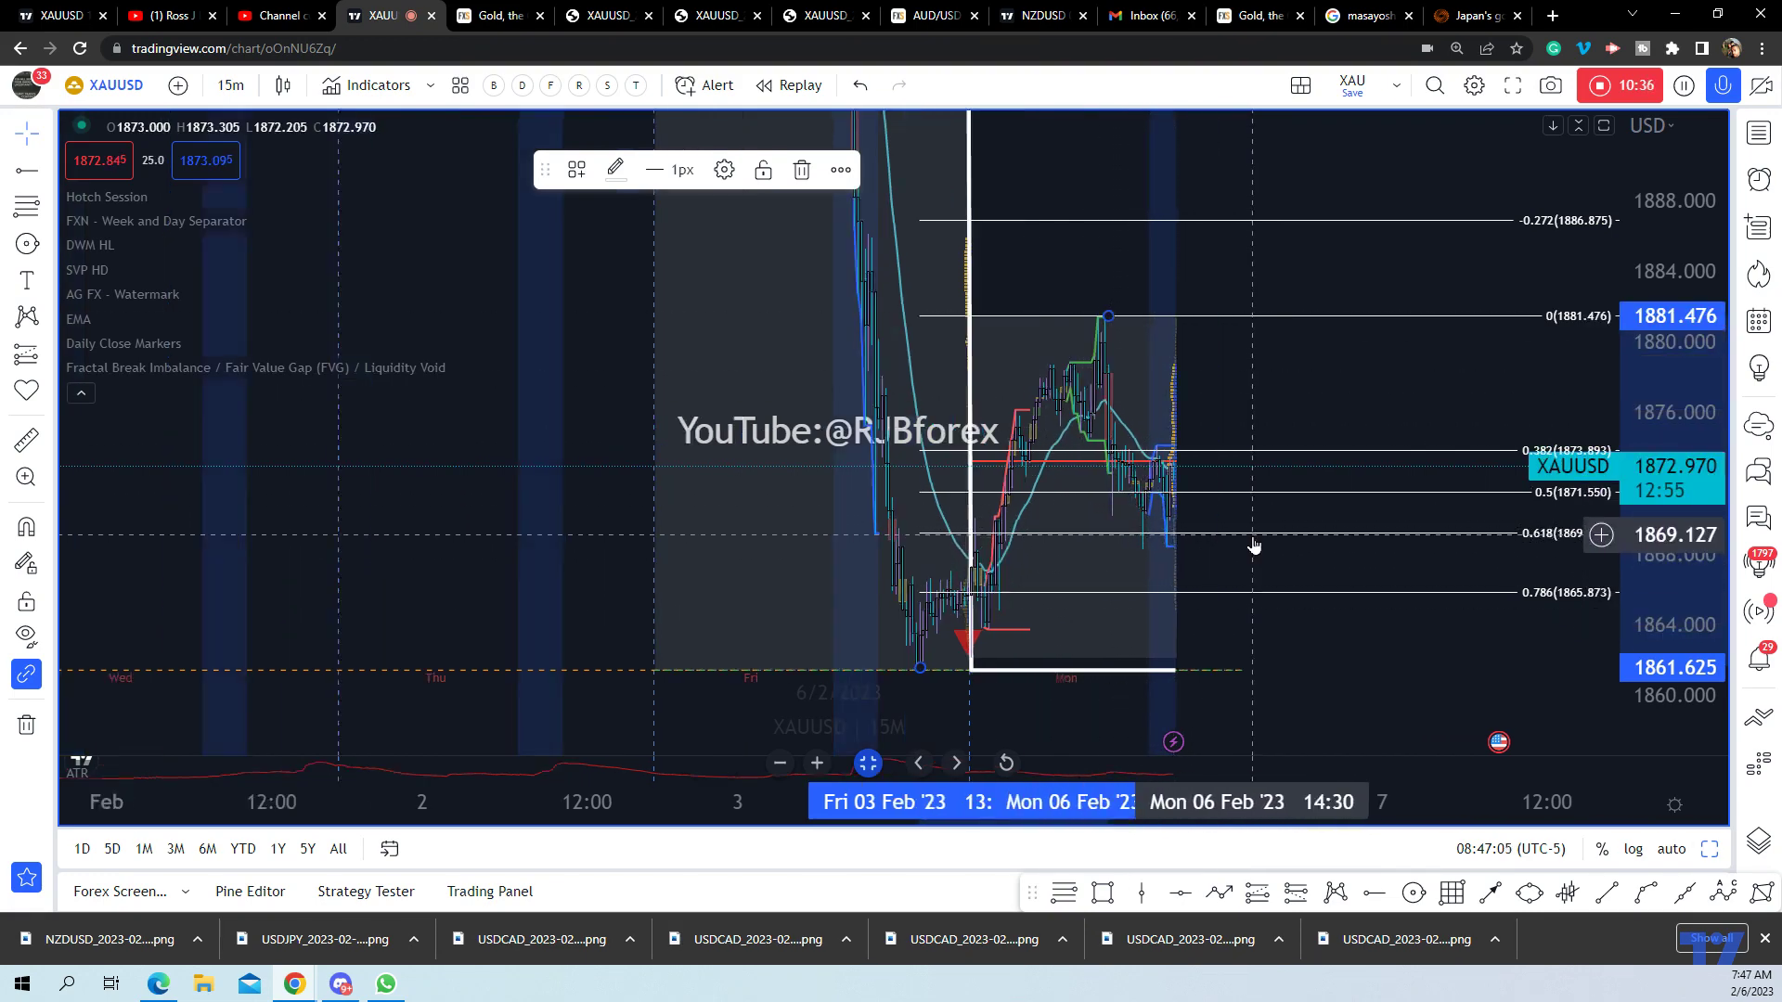
pyautogui.scroll(-2, 1382, 473)
pyautogui.scroll(2, 1383, 474)
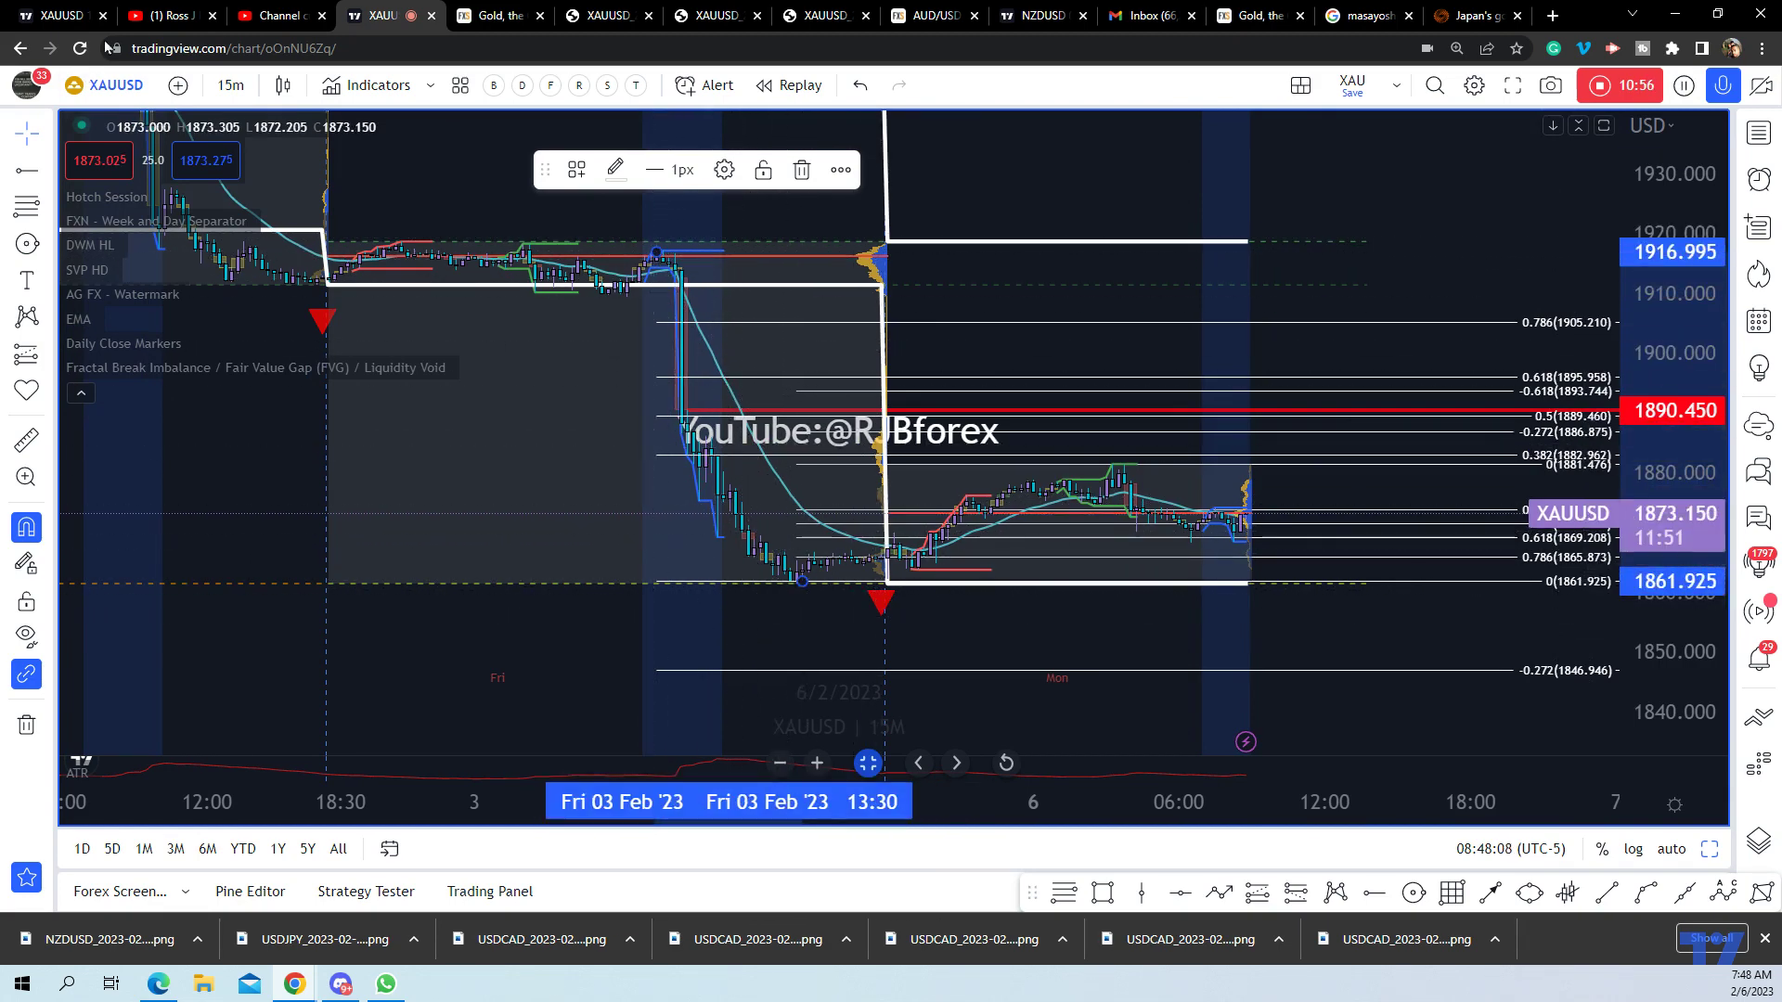
pyautogui.click(233, 85)
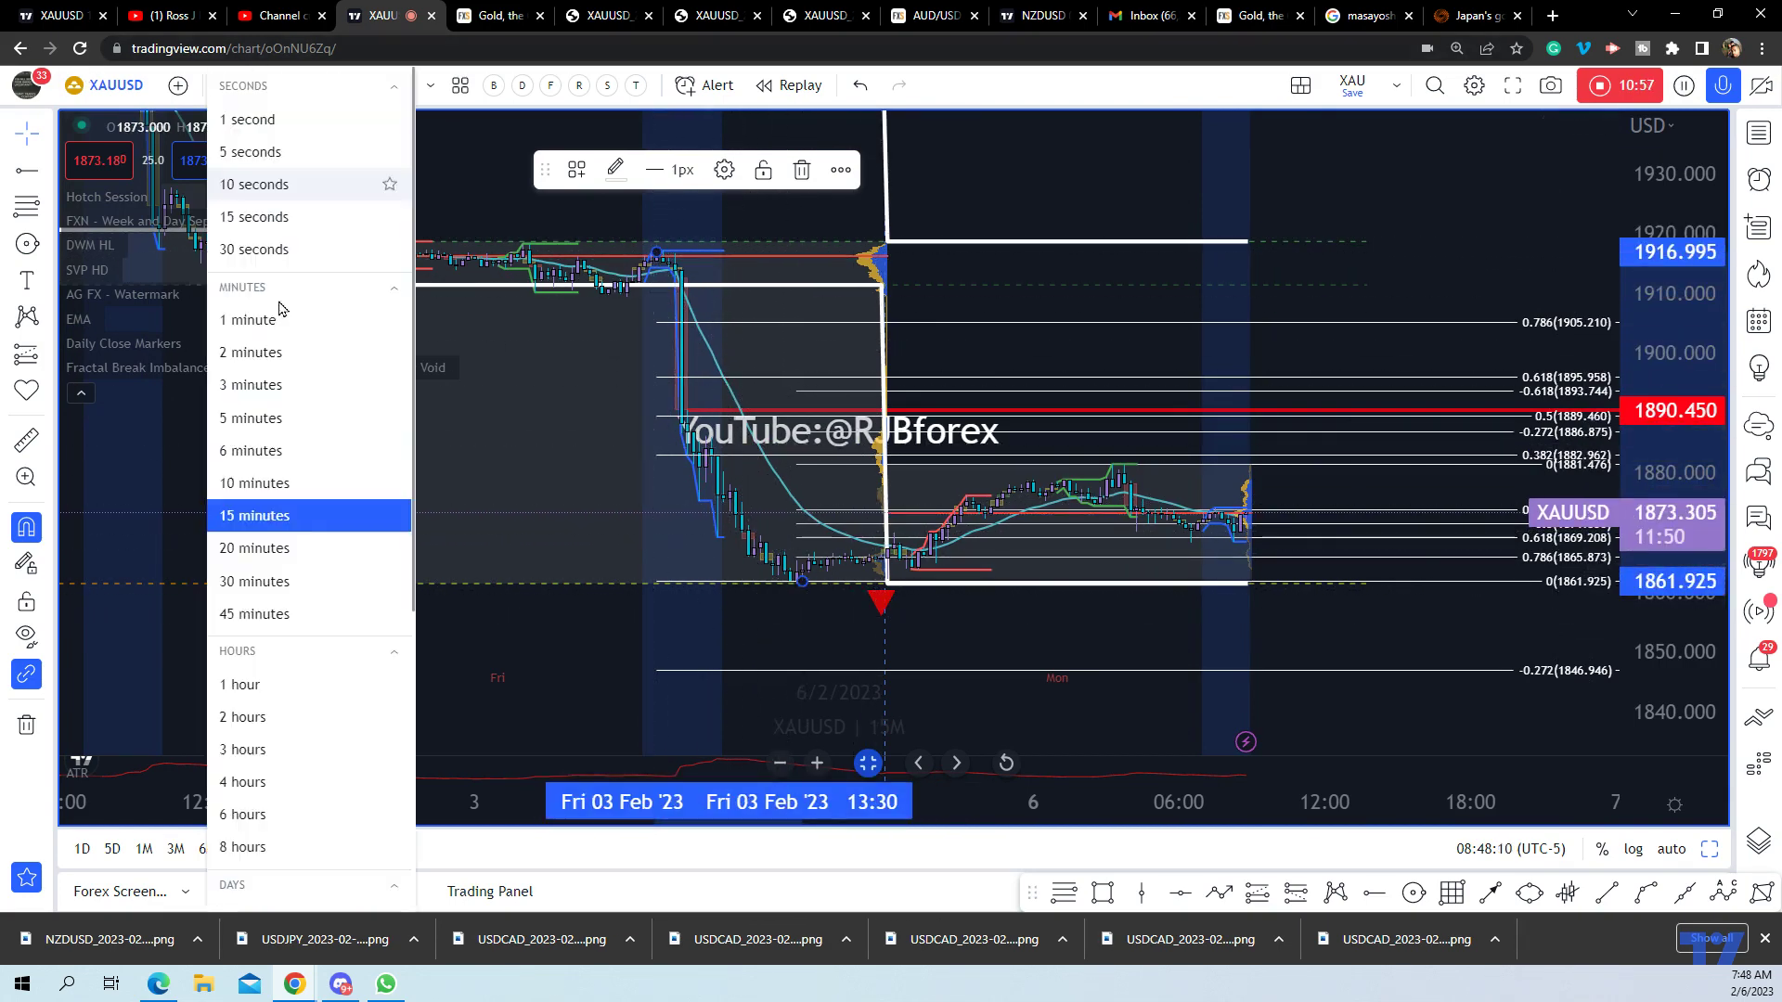
pyautogui.click(241, 686)
# Move the lower red horizontal ray so it starts at the 6 Feb 03:00 candle at 1875.610
pyautogui.scroll(3, 1086, 310)
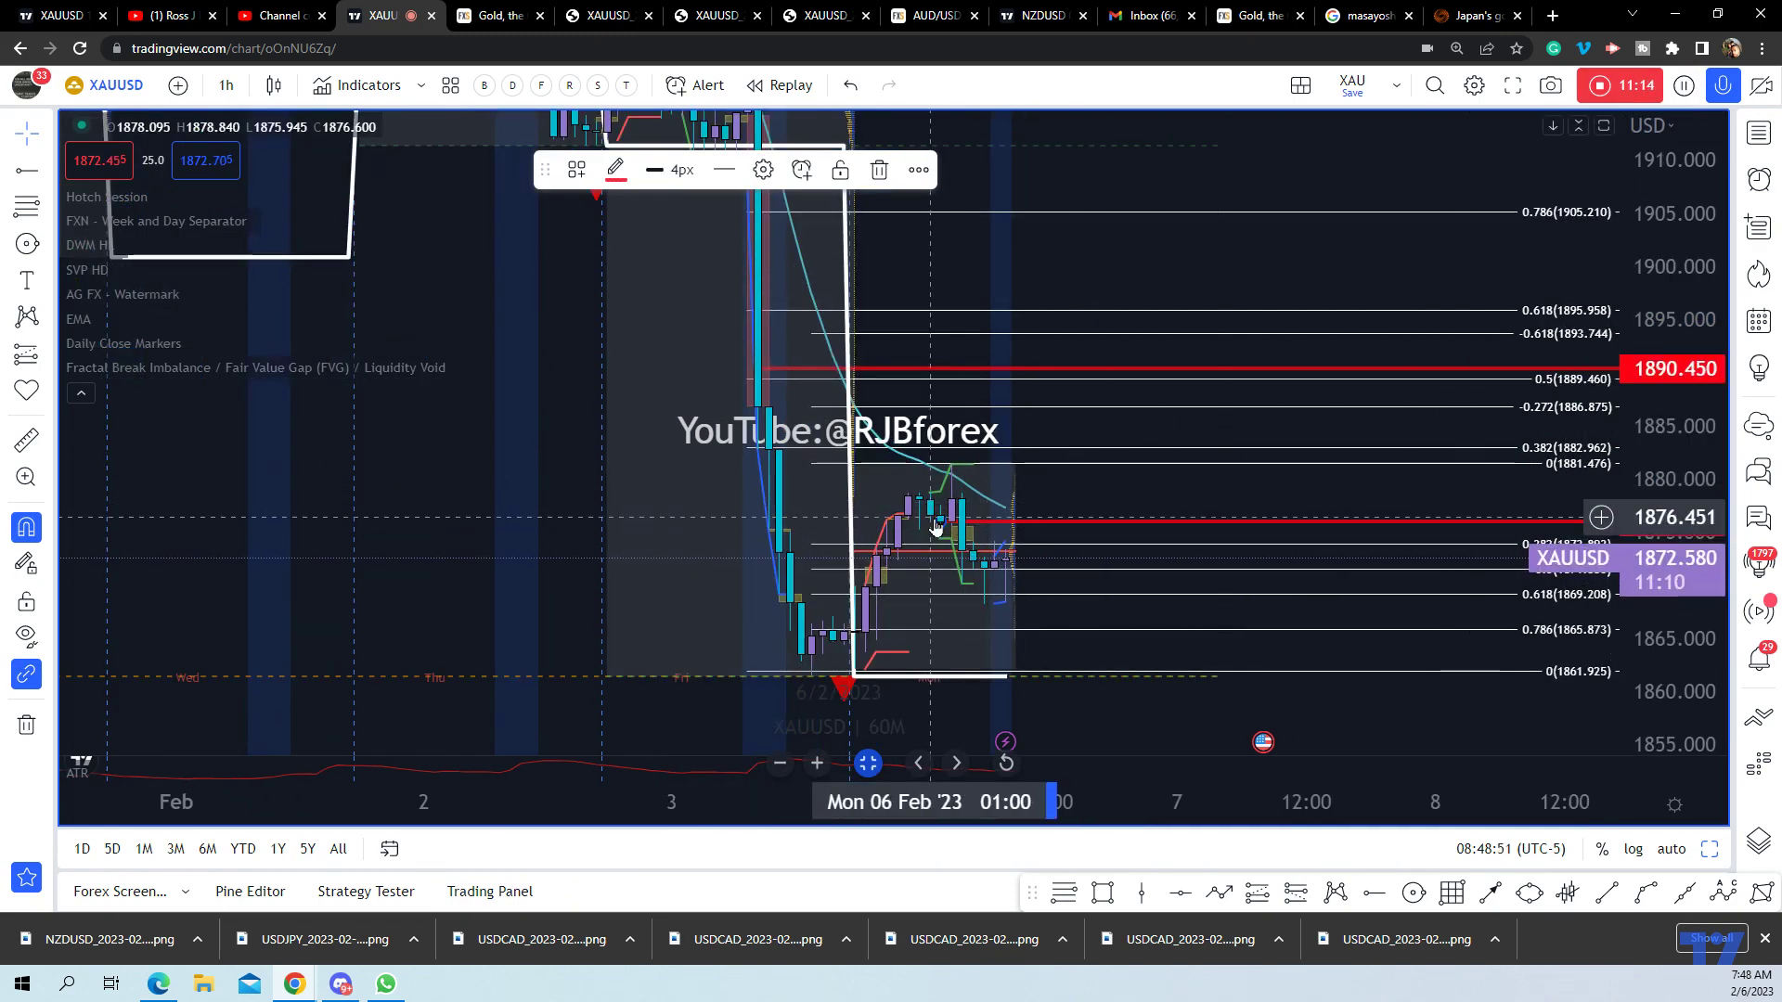
pyautogui.moveTo(937, 528); pyautogui.dragTo(951, 542)
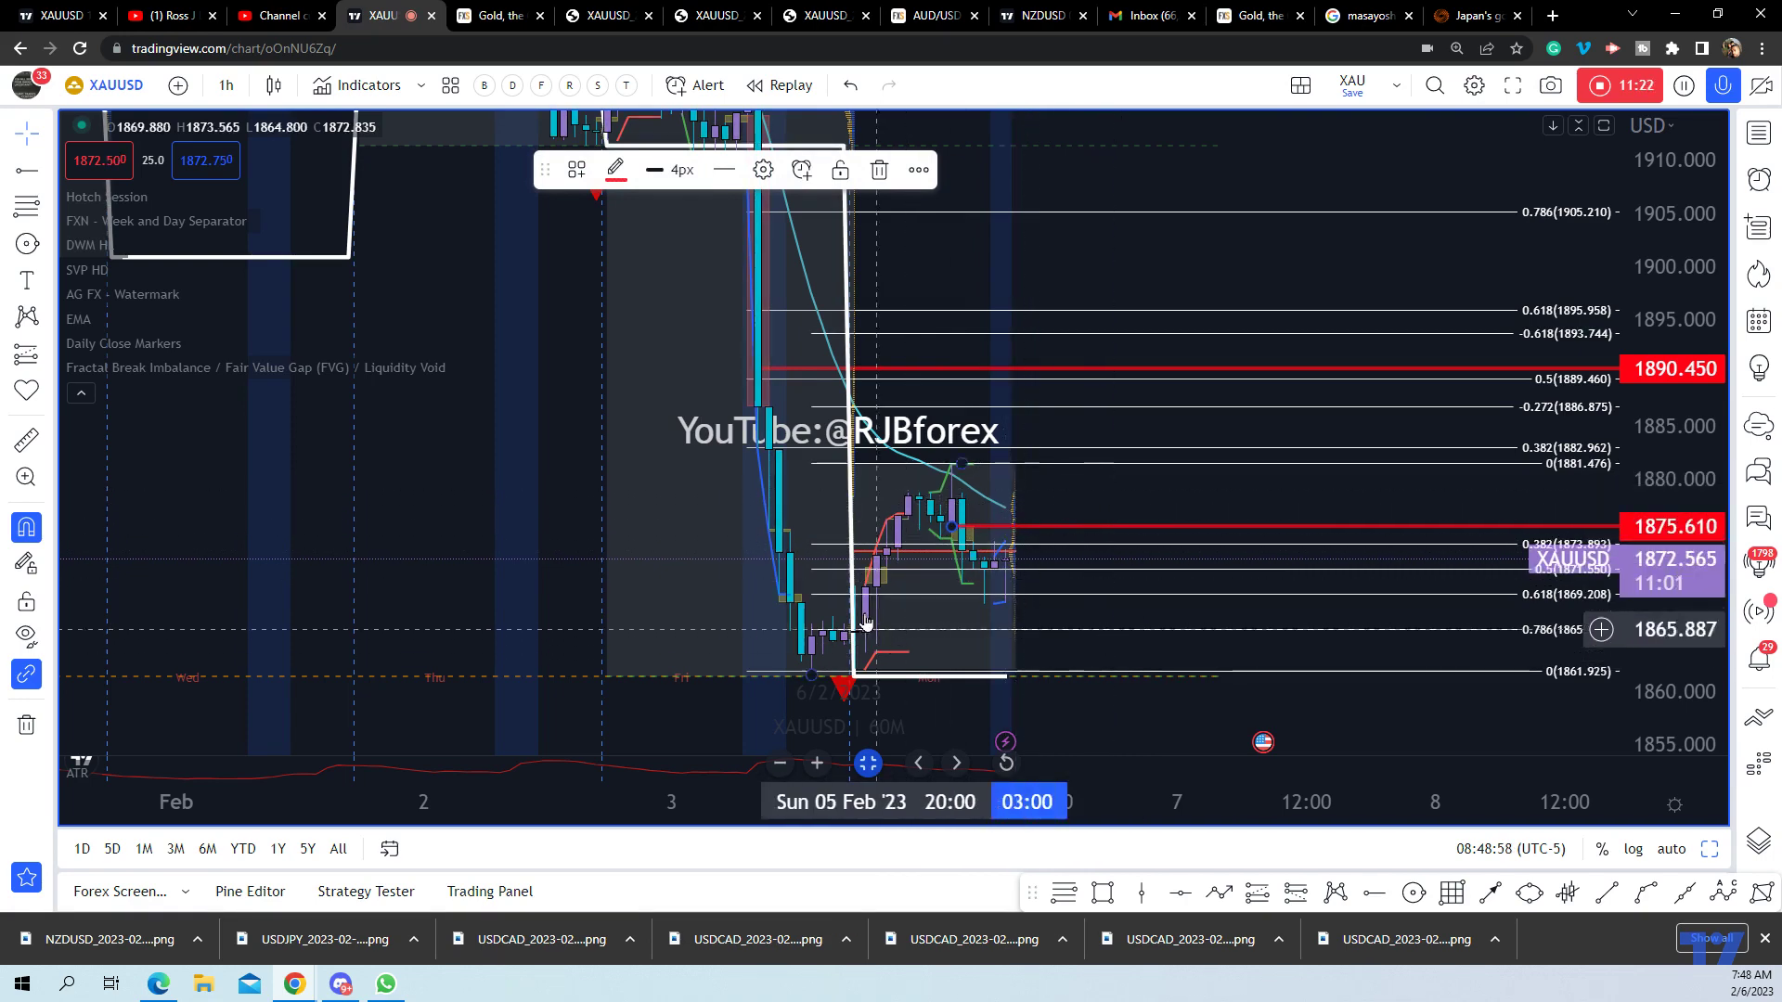
# Draw a path arrow from the current price up to about 1877.5, back to the 1875.610 line and up to the 1890.450 line
pyautogui.moveTo(80, 230)
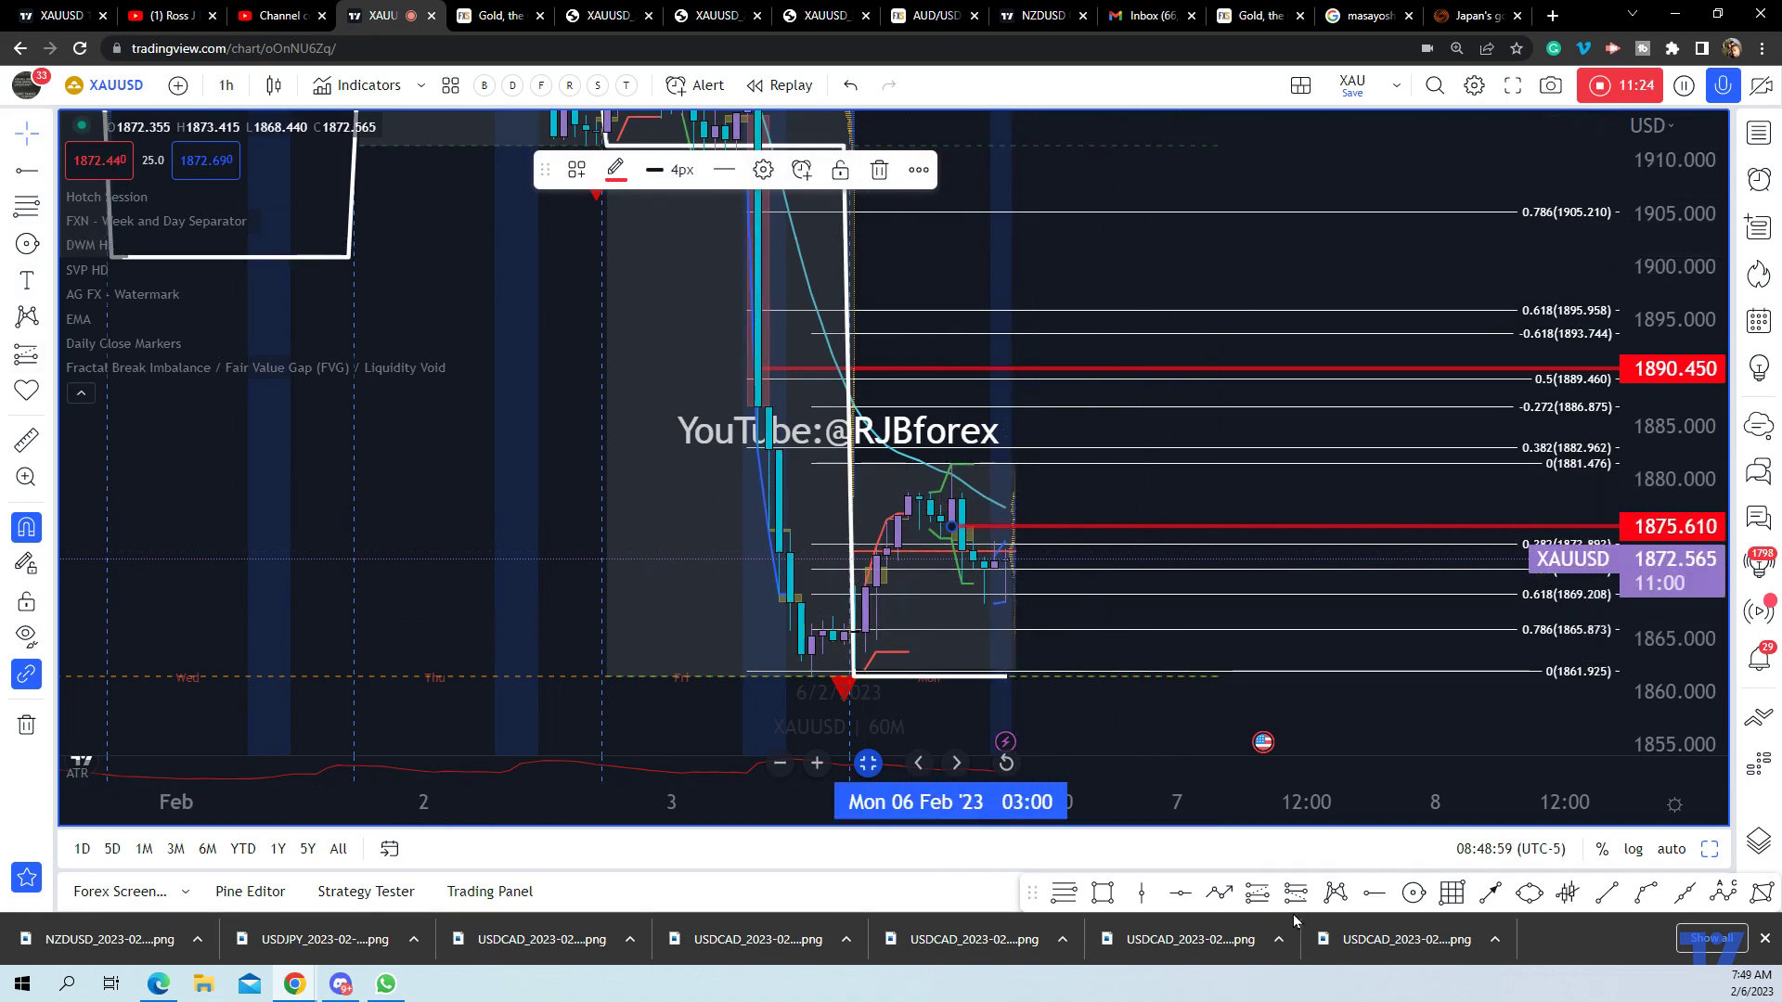
pyautogui.click(1221, 895)
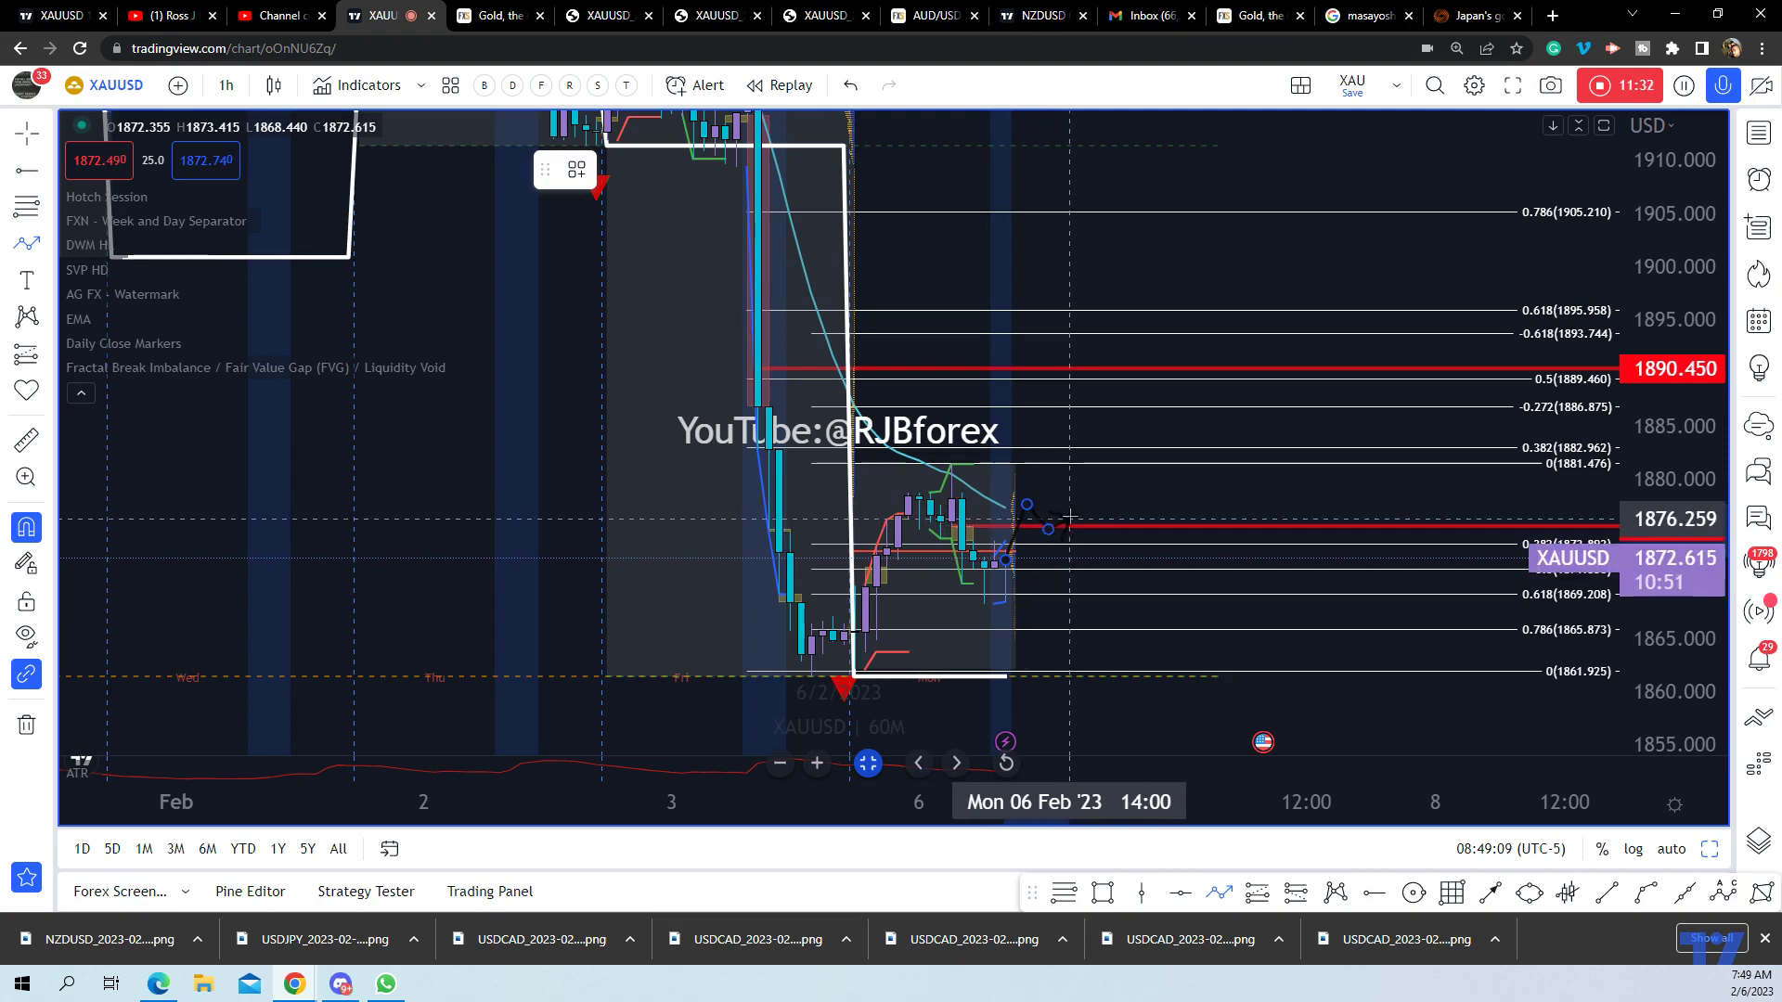
pyautogui.click(1155, 363)
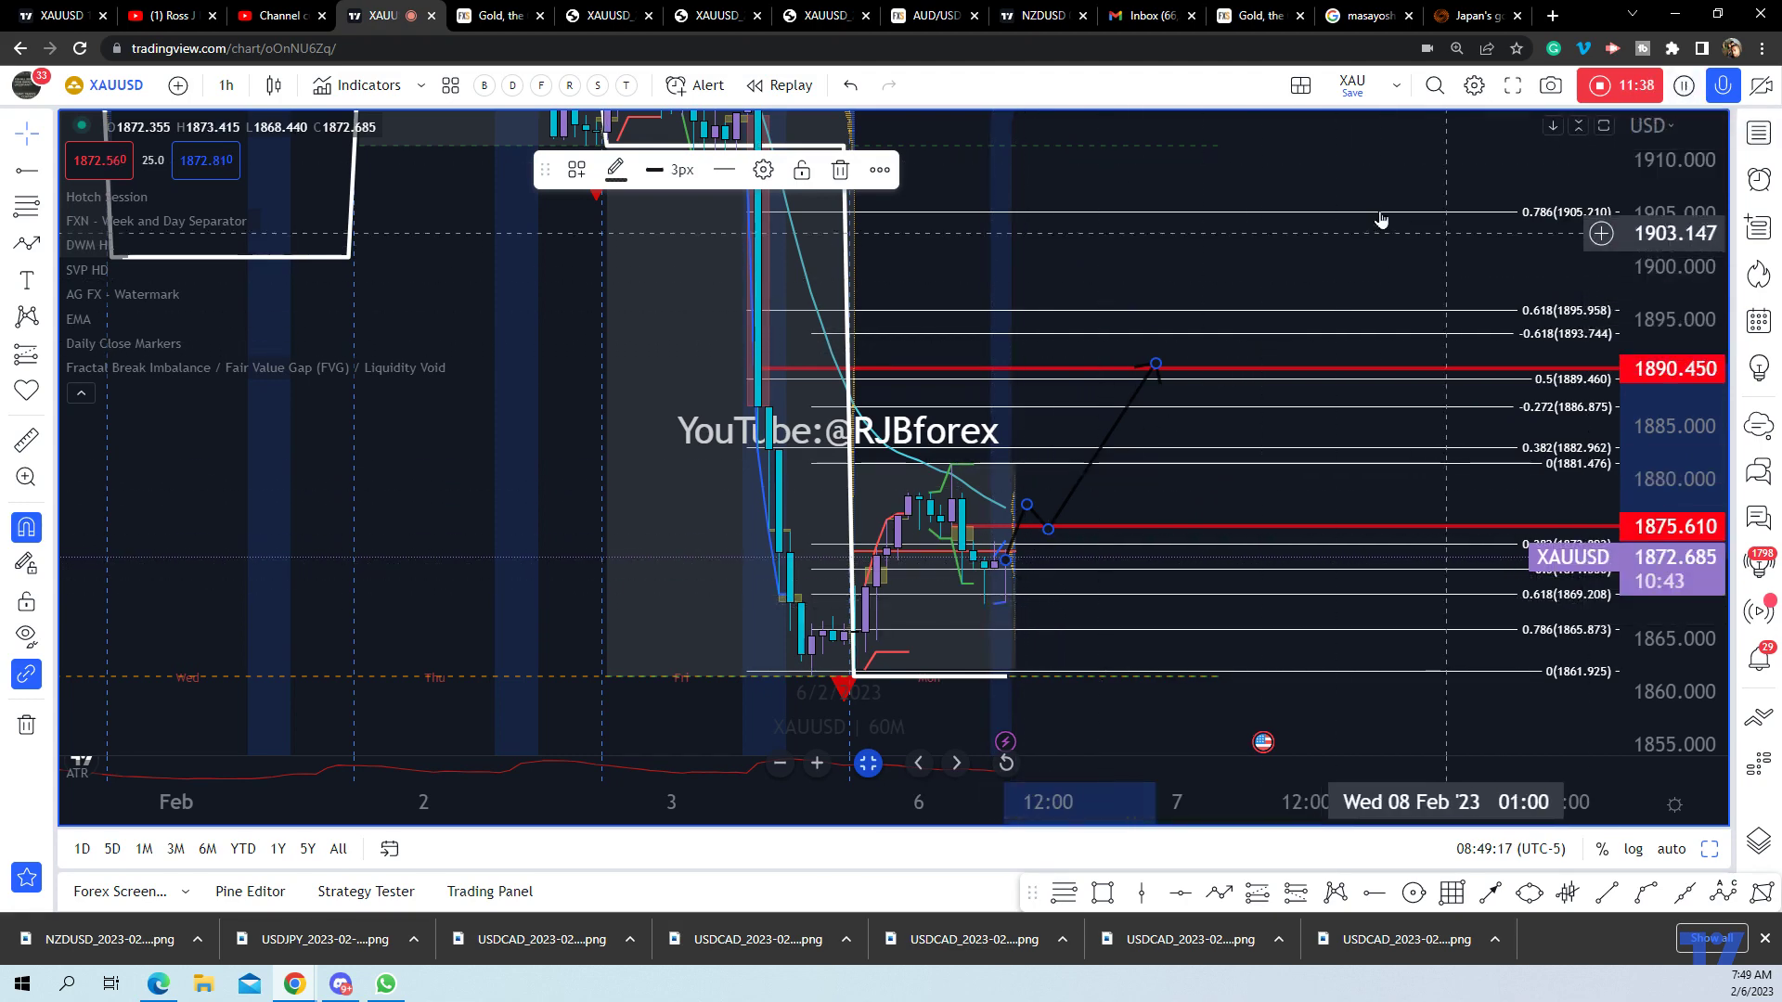
# Recolor the projected path arrow from black to white
pyautogui.moveTo(1157, 270); pyautogui.dragTo(1234, 297)
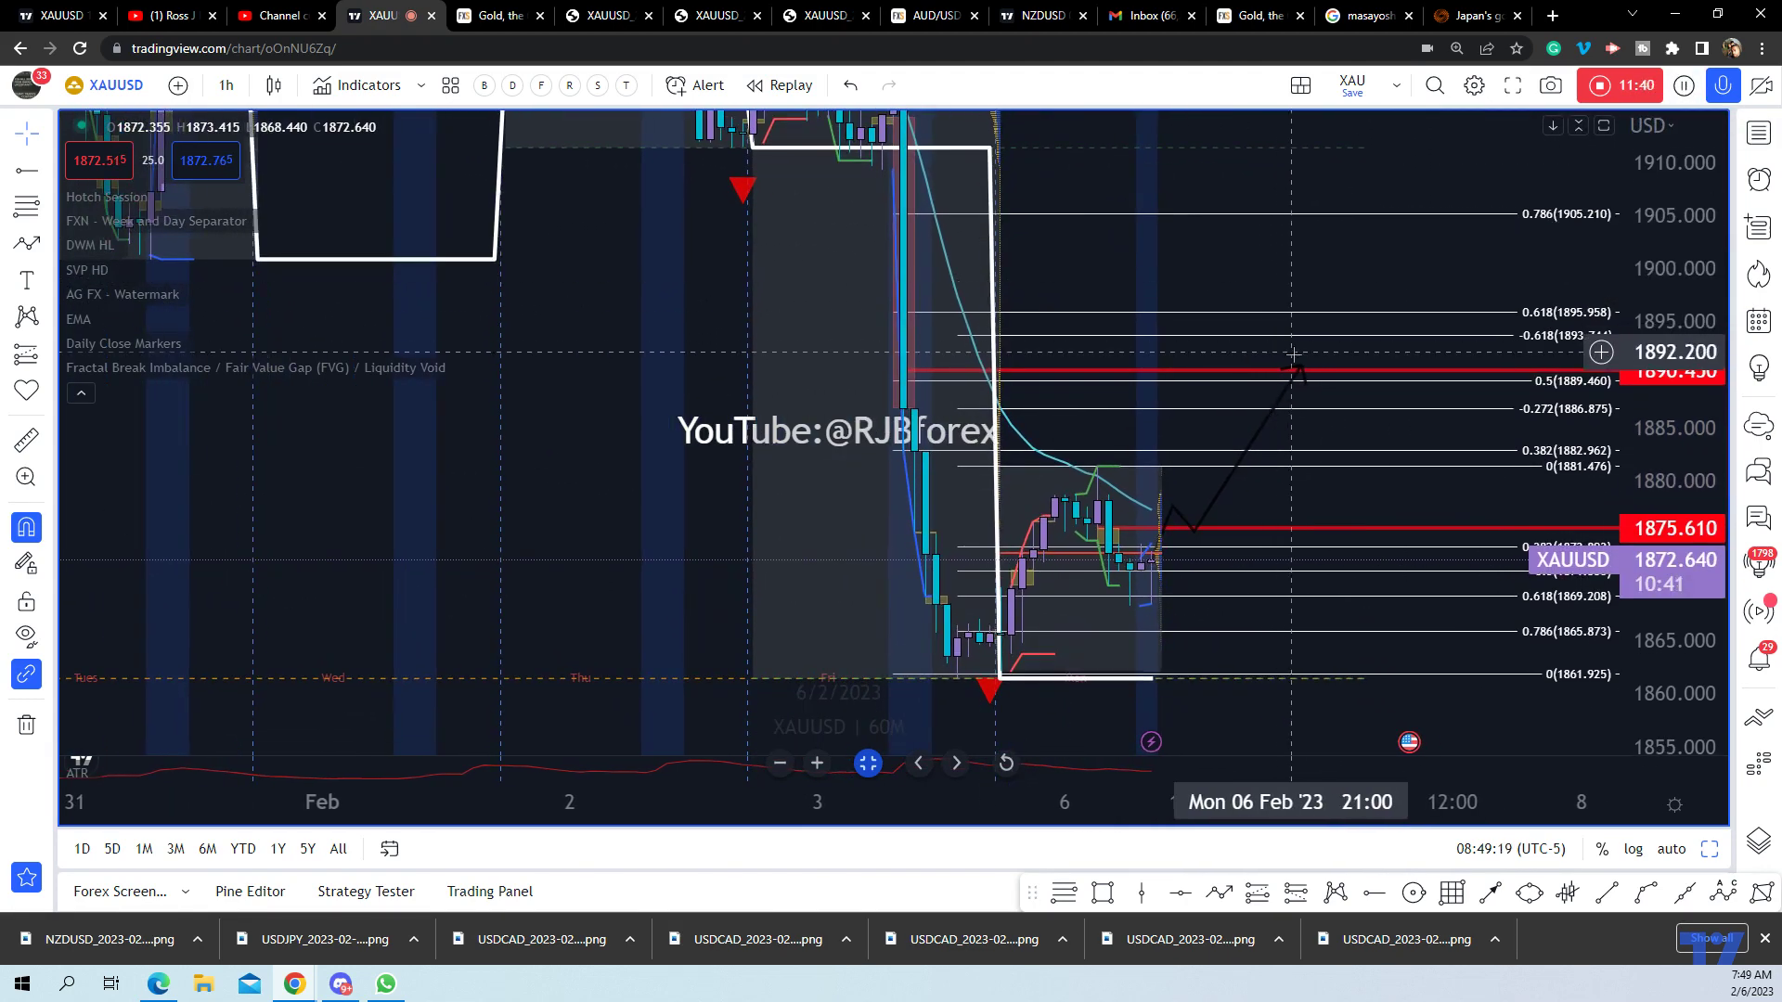
pyautogui.click(1230, 491)
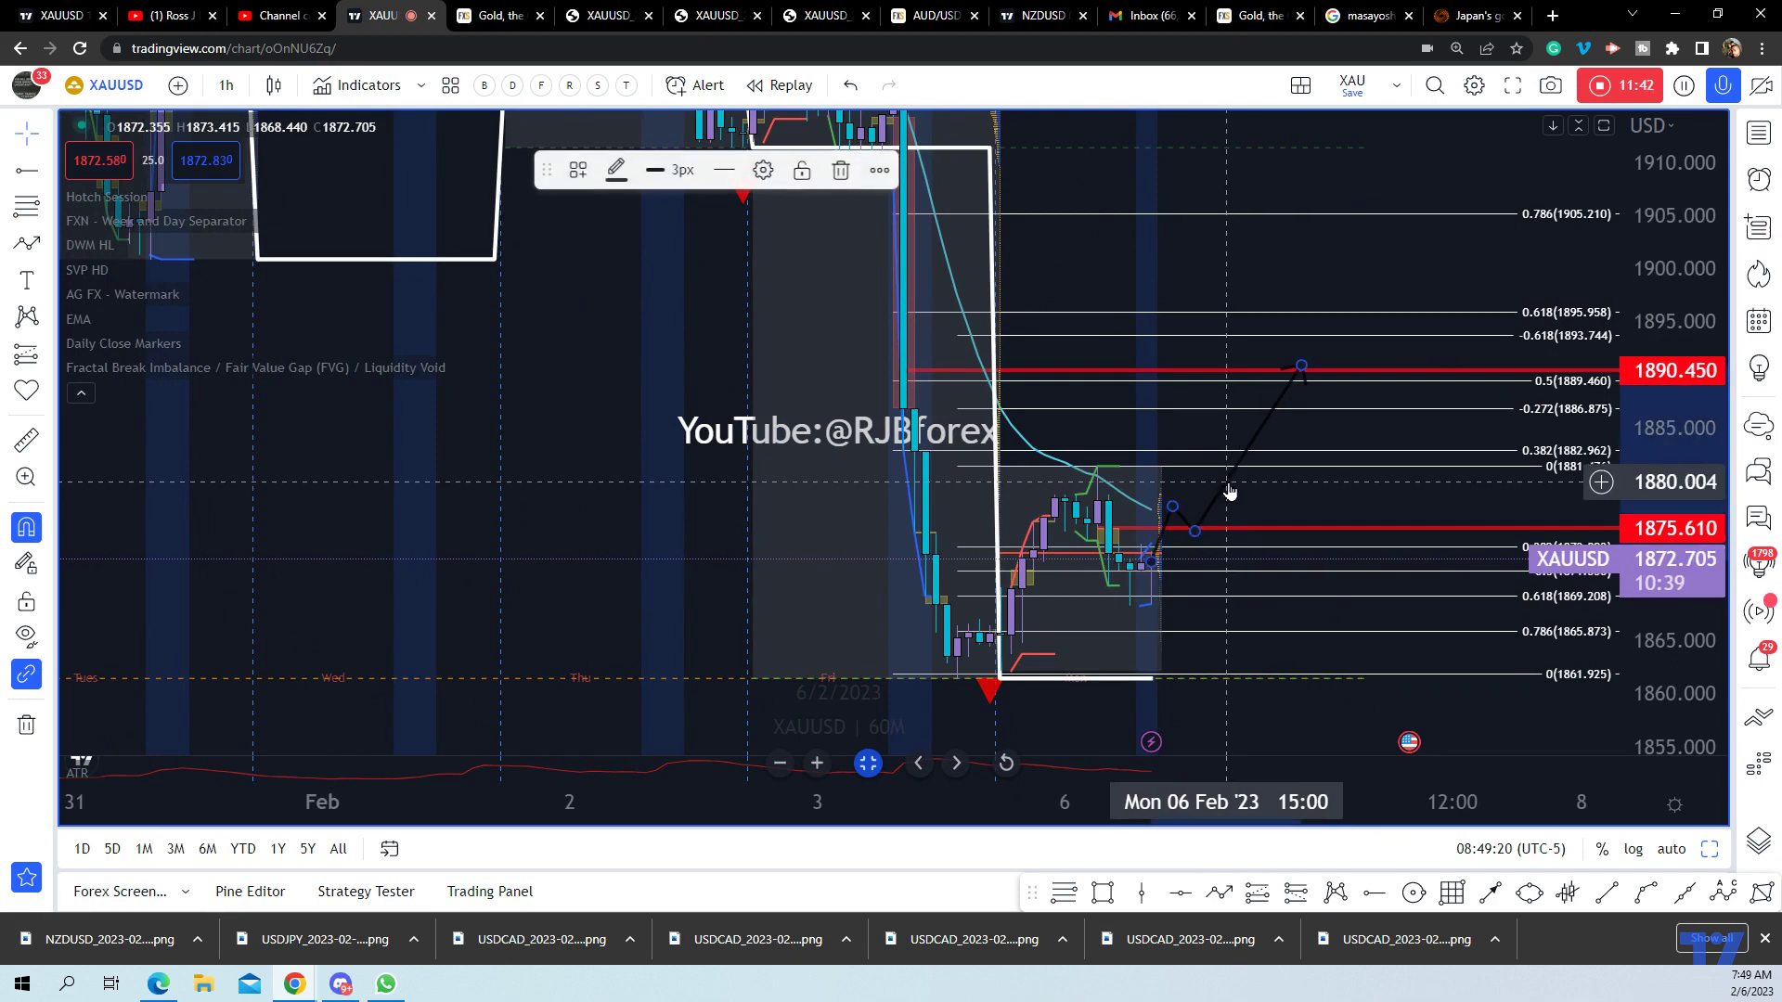
pyautogui.click(617, 177)
pyautogui.click(617, 216)
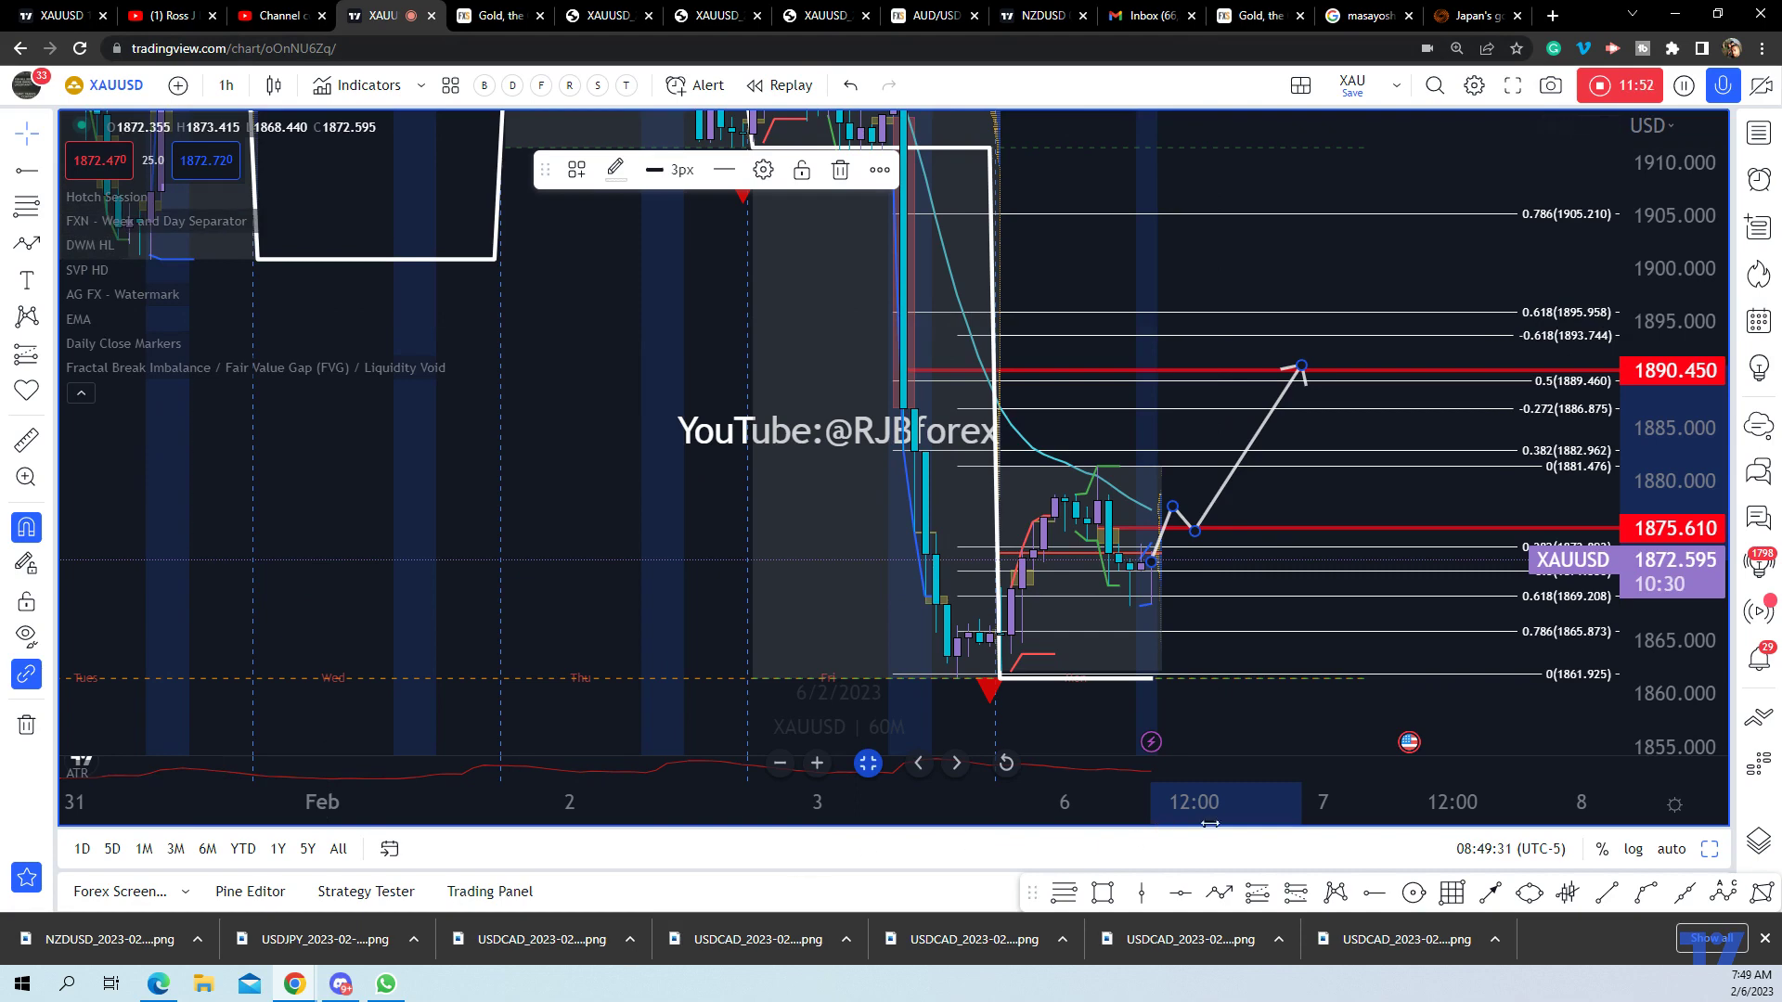
# Draw a solid green trend line from the 3 Feb 13:00 low at 1861.854 to 1889.703 on 7 Feb 18:00
pyautogui.click(1610, 893)
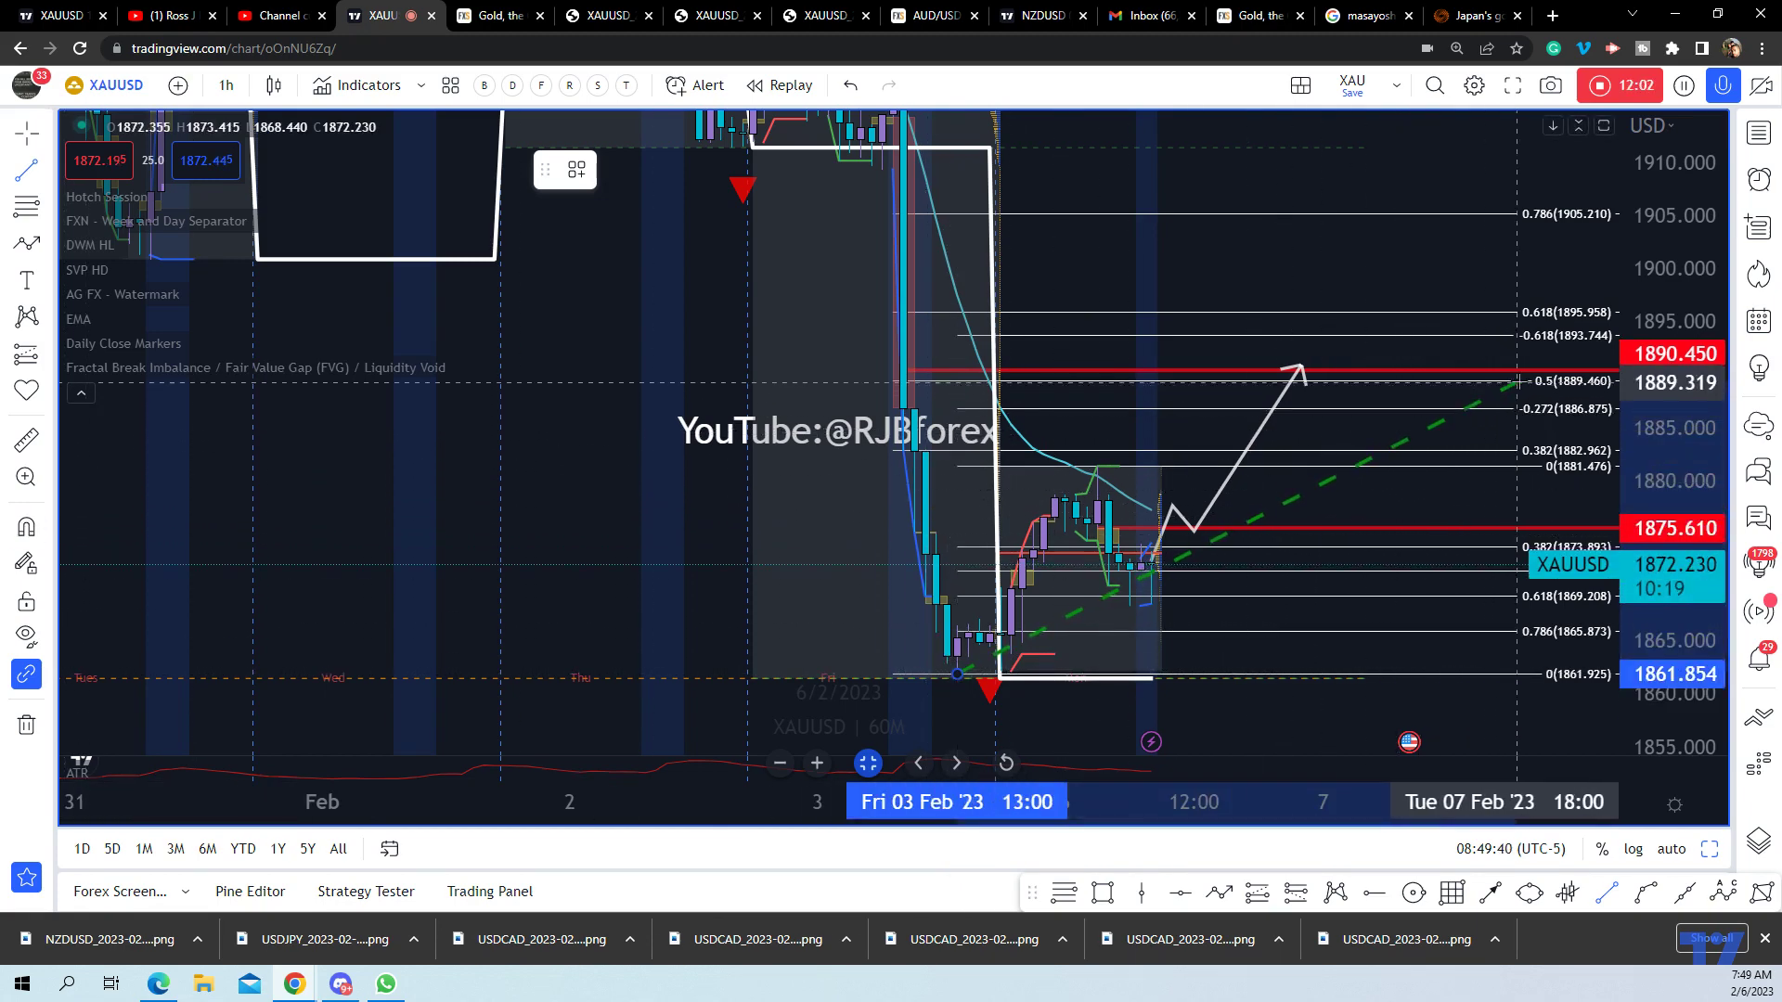
pyautogui.click(1517, 379)
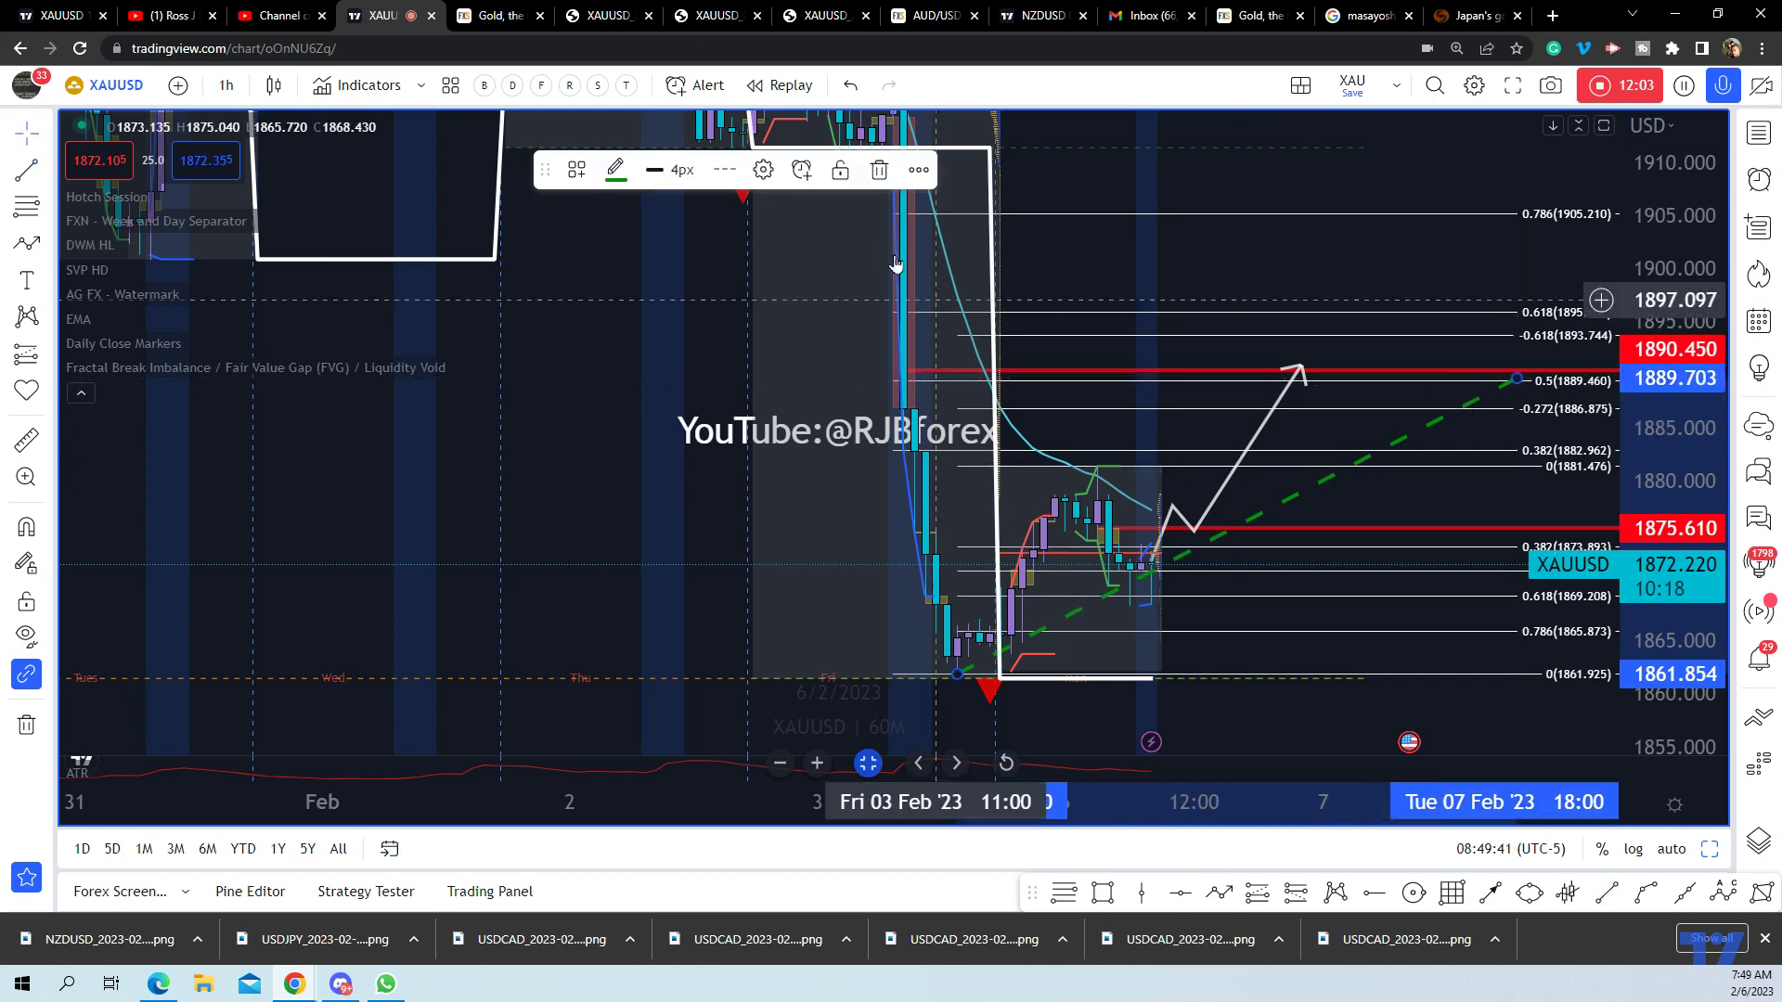
pyautogui.click(722, 175)
pyautogui.click(730, 214)
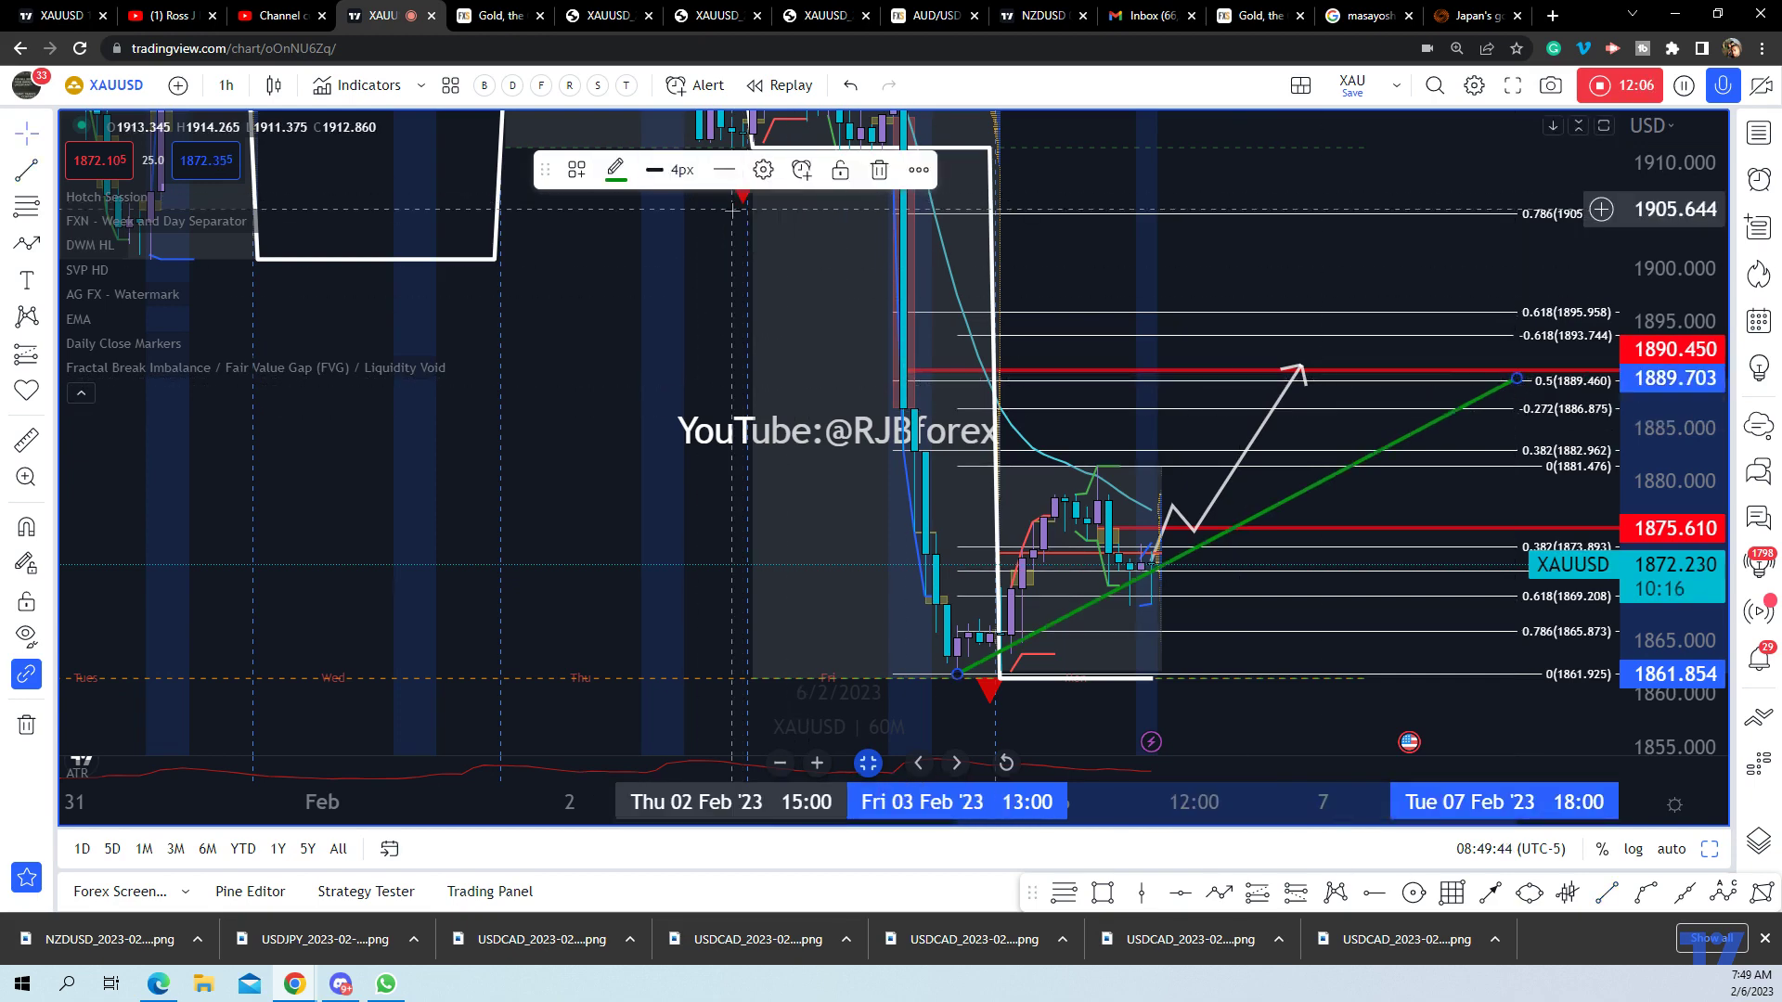
pyautogui.click(1214, 266)
# Reshape the white path arrow so its pullback point touches the green trend line and its tip ends earlier, just below the 1890.450 line
pyautogui.moveTo(1214, 267); pyautogui.dragTo(1176, 273)
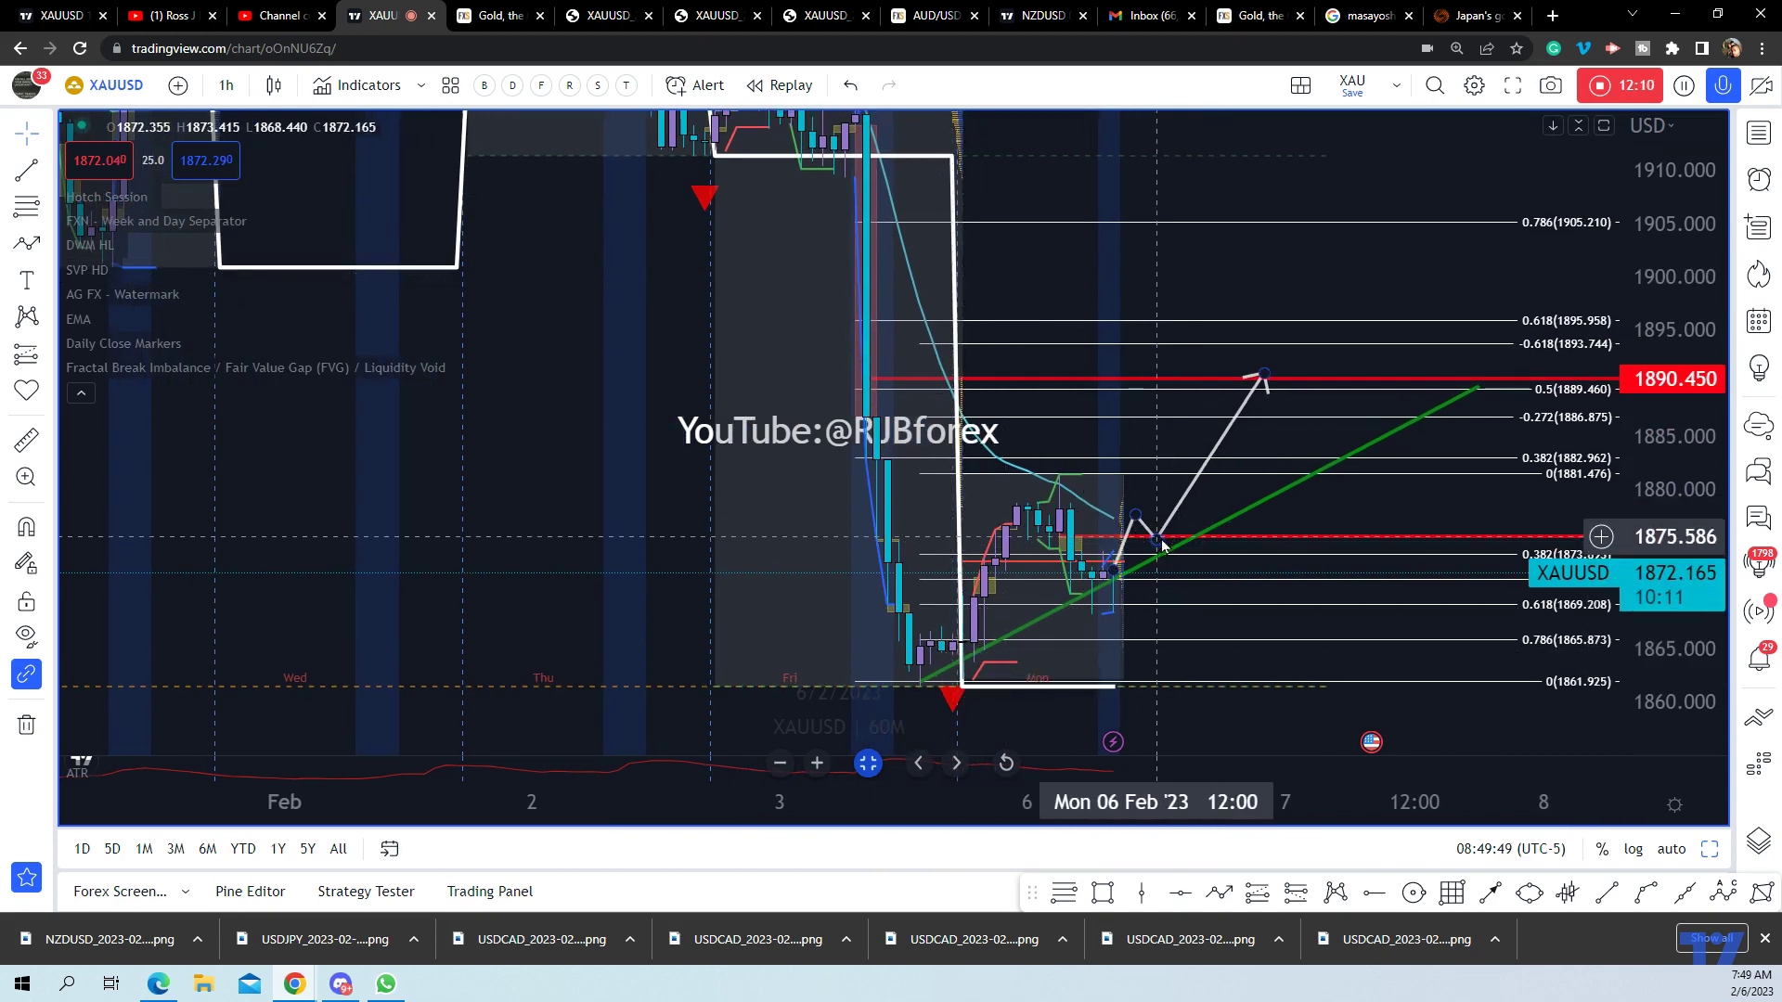
pyautogui.moveTo(1163, 546); pyautogui.dragTo(1167, 551)
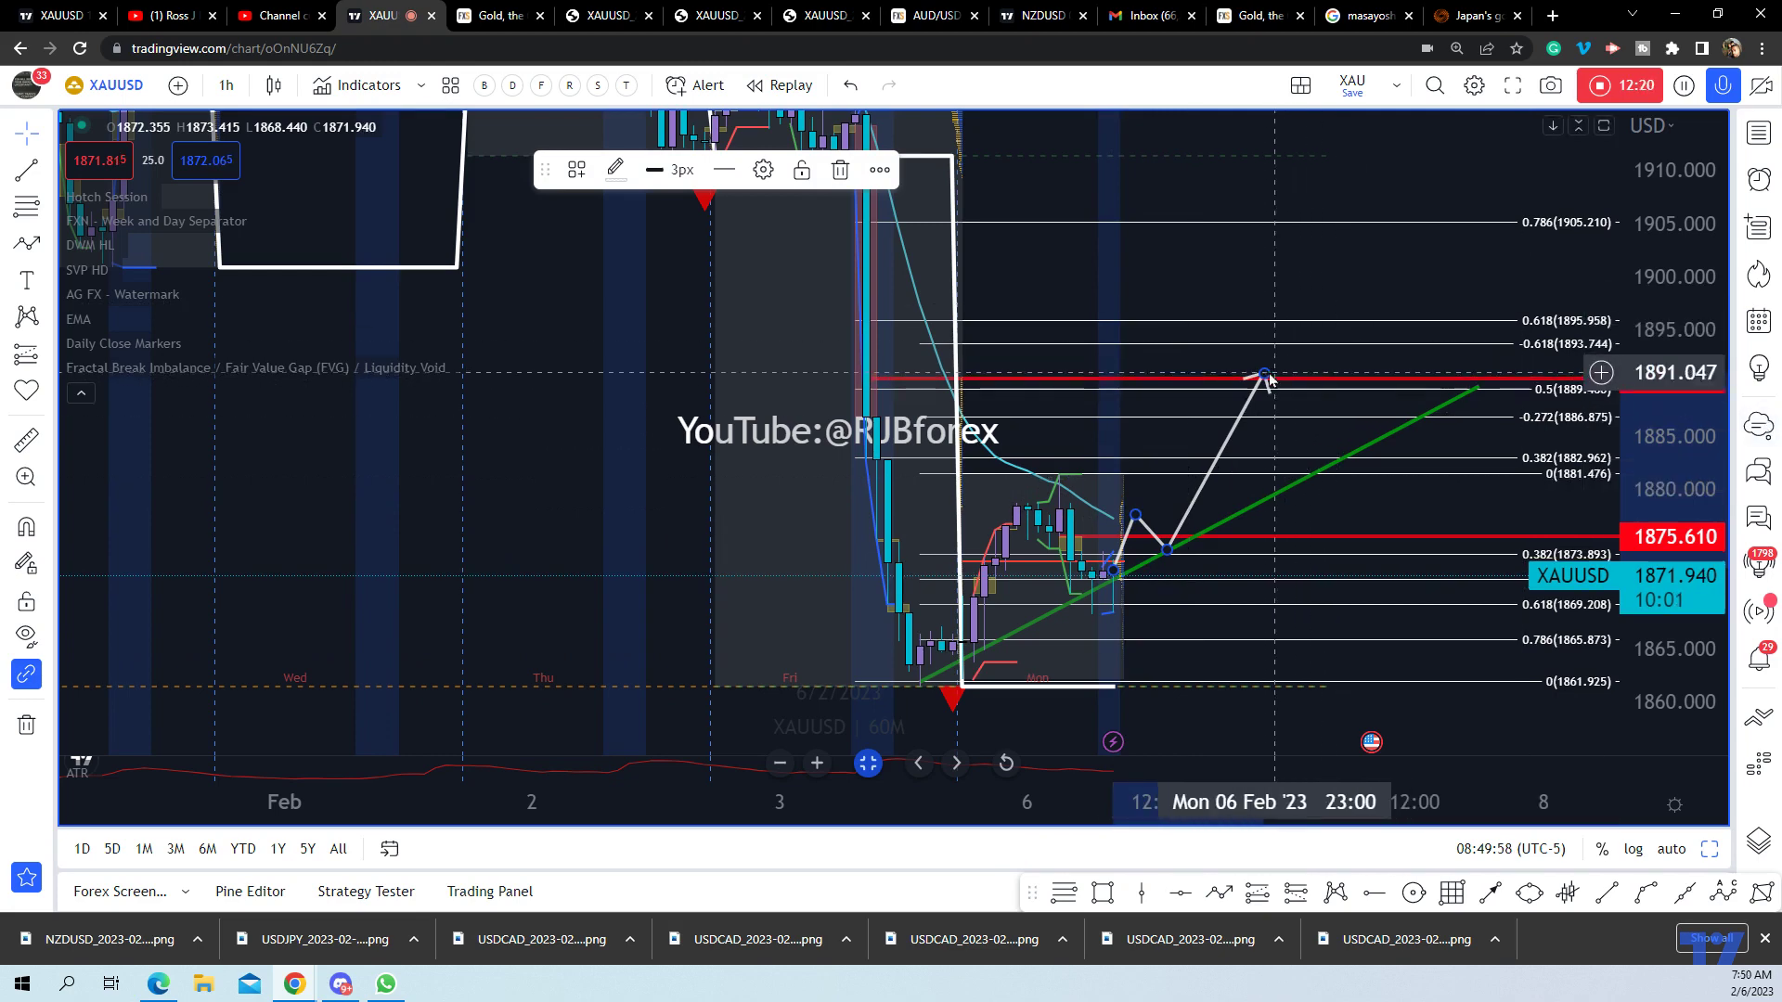
pyautogui.moveTo(1264, 373)
pyautogui.mouseDown()
pyautogui.moveTo(1264, 390)
pyautogui.moveTo(1233, 389)
pyautogui.mouseUp()
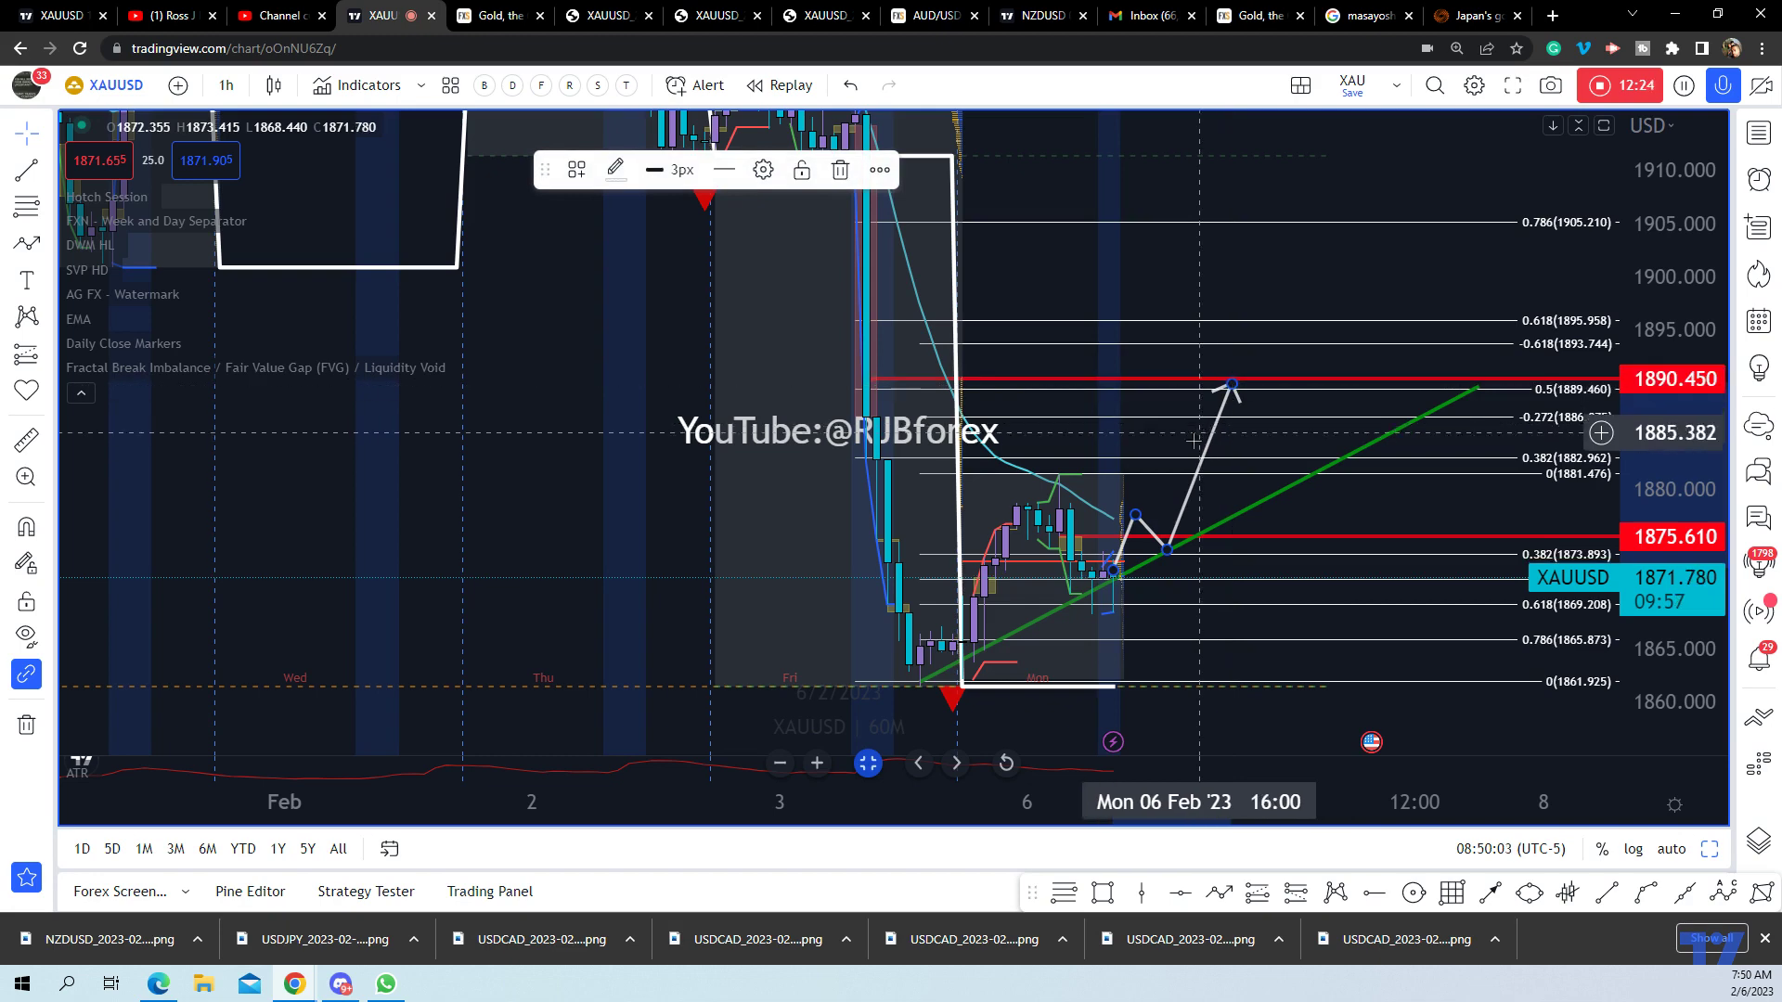